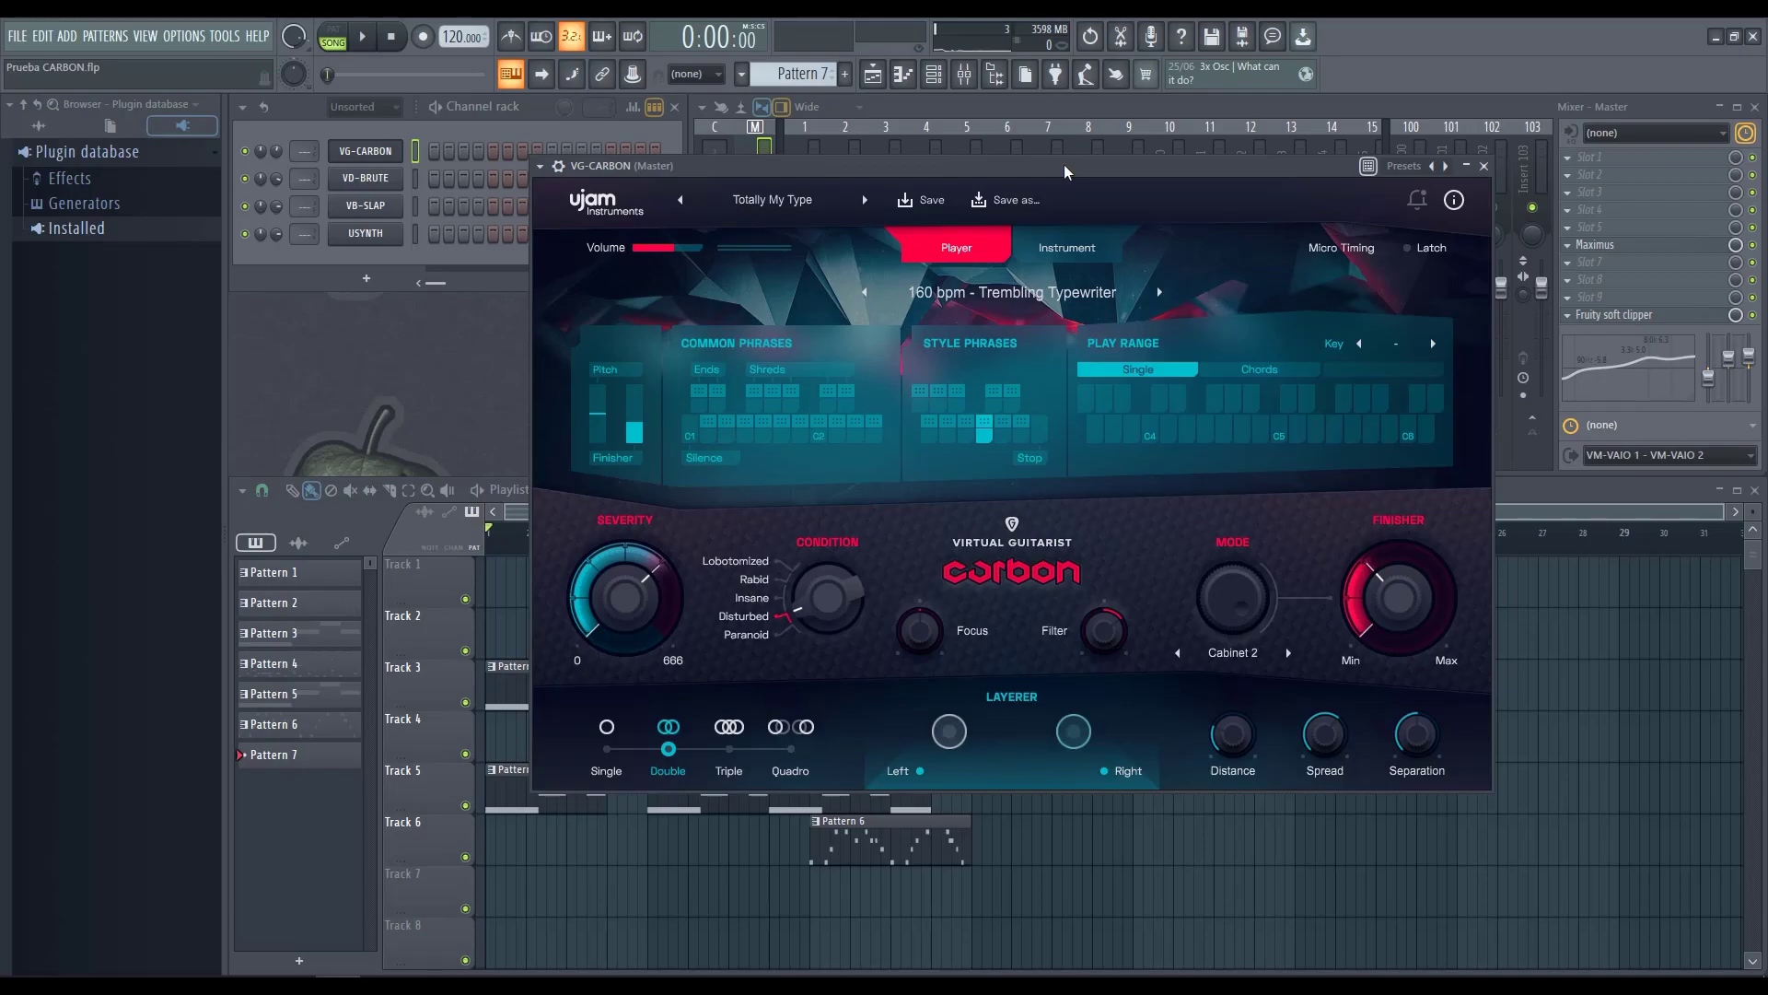
Browse the factory preset categories, including Experimental, Score, Djent and Introduction, without loading a different preset.
{"action": "left_click", "coordinate": [756, 205]}
{"action": "mouse_move", "coordinate": [758, 222]}
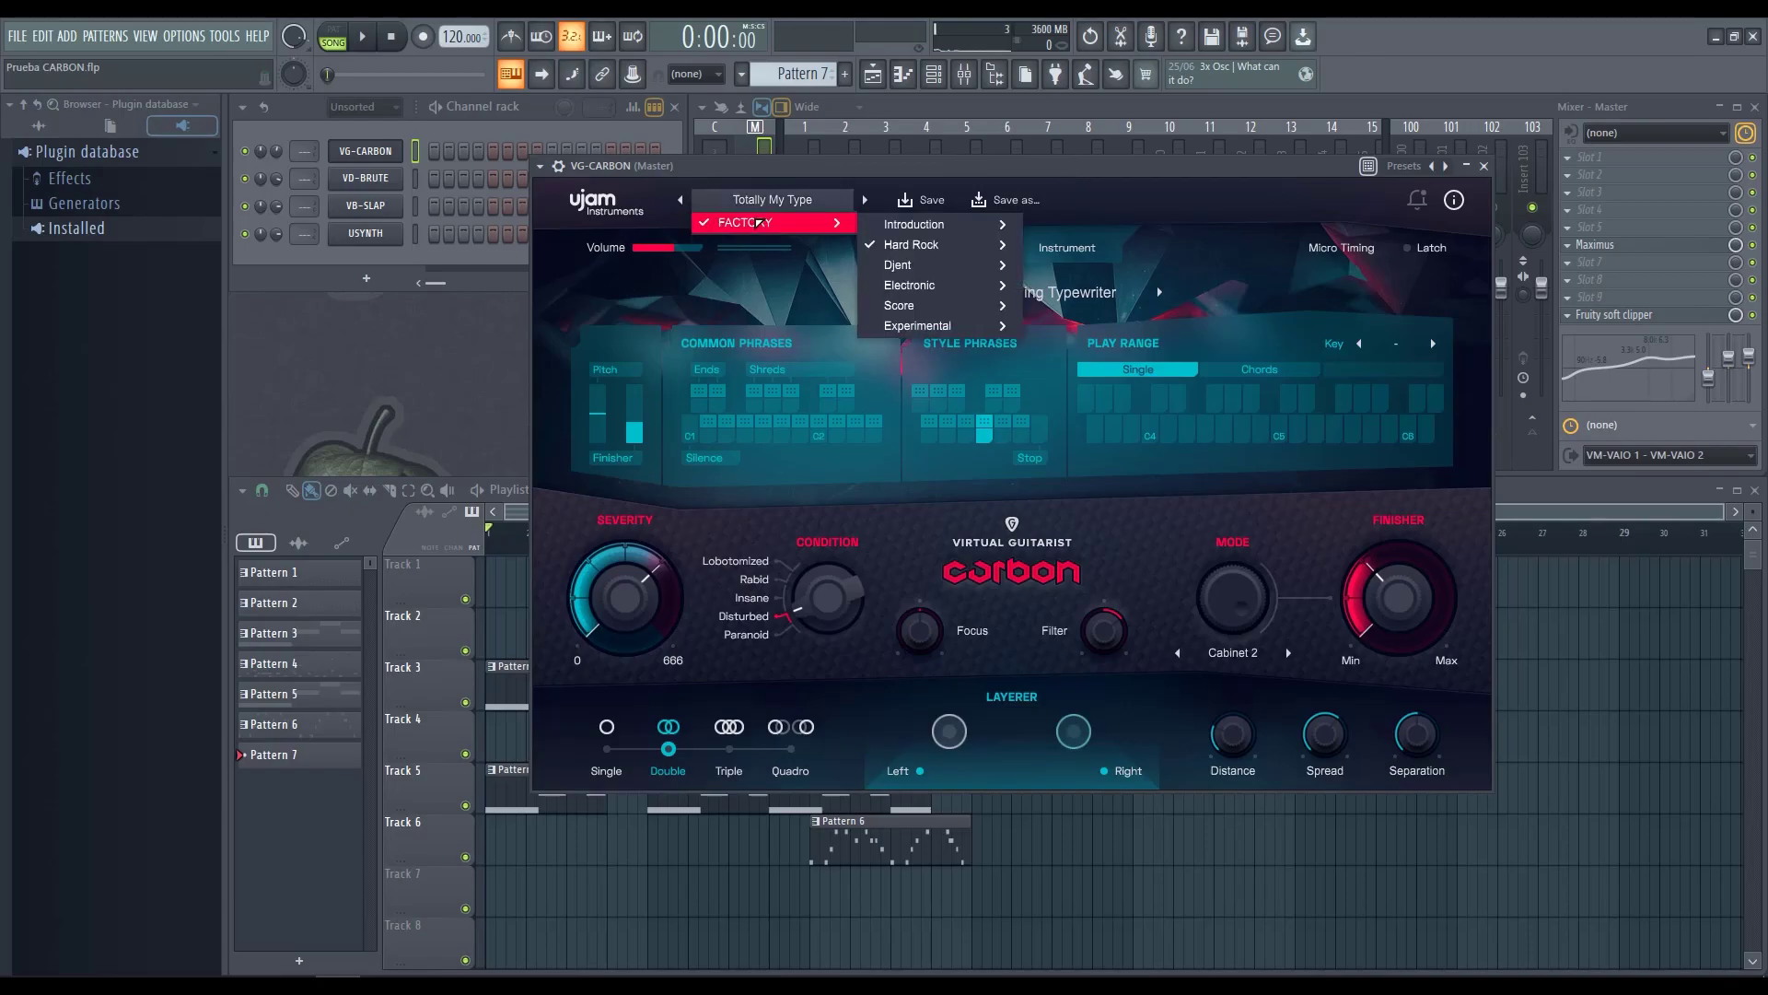
{"action": "mouse_move", "coordinate": [949, 222]}
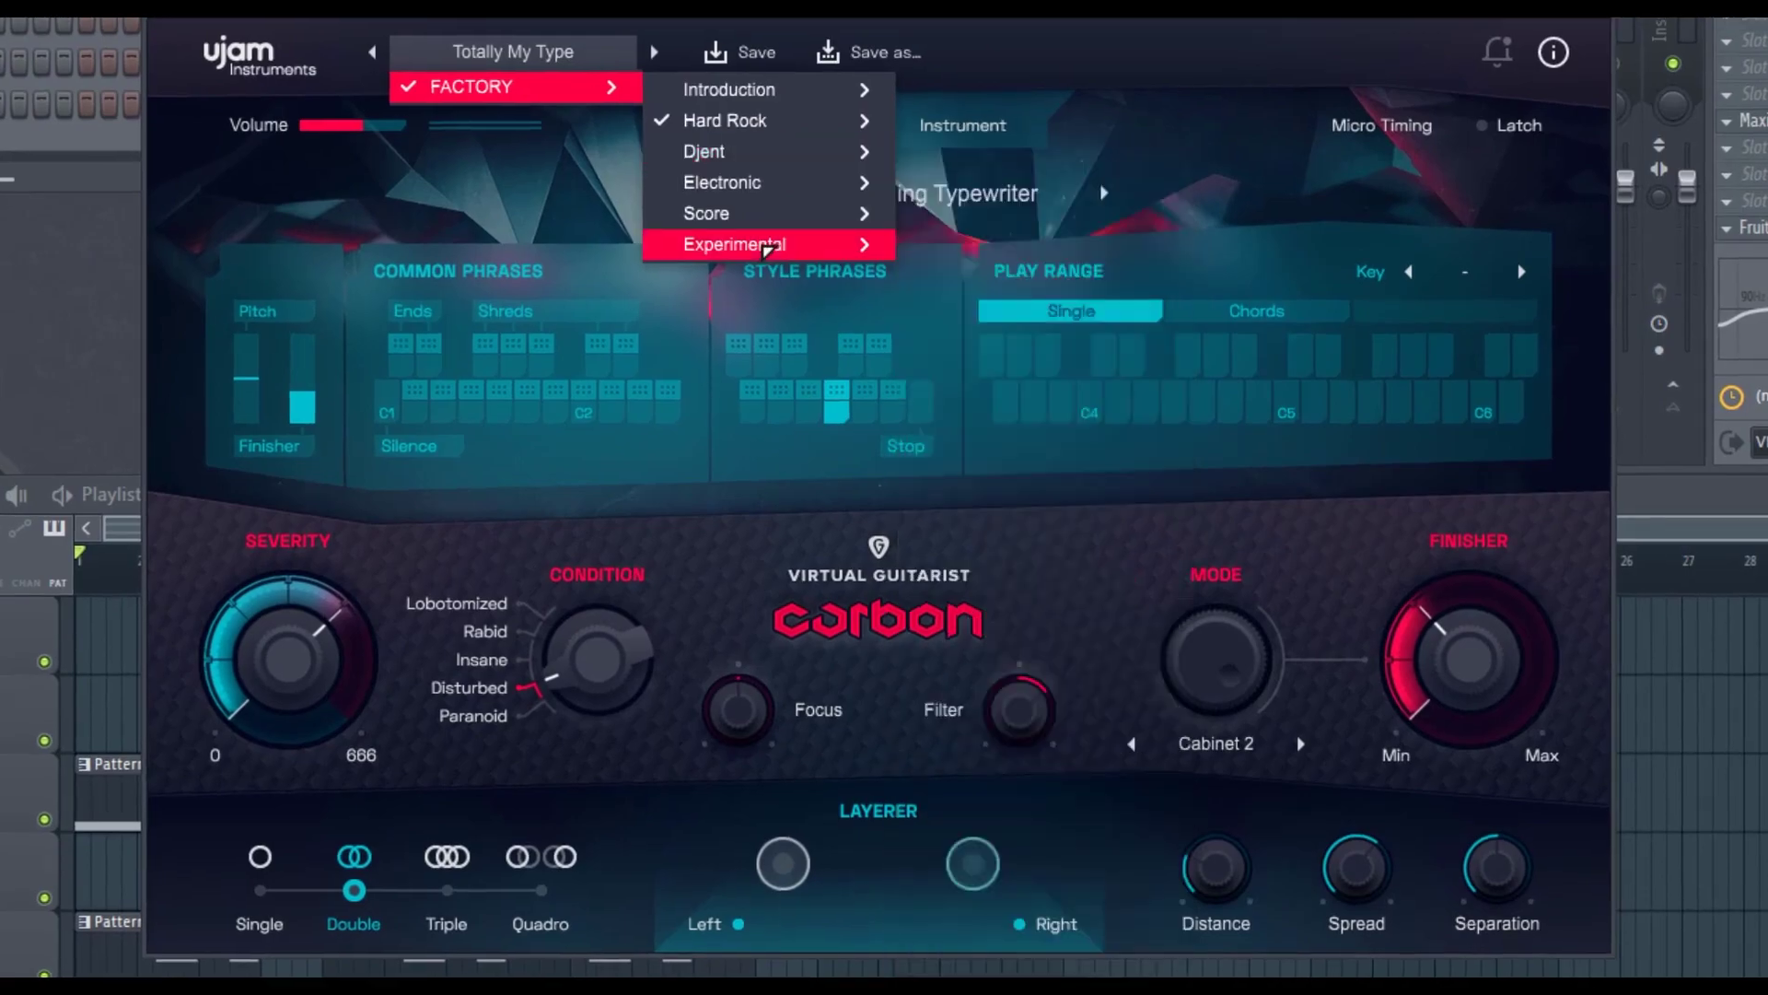
{"action": "mouse_move", "coordinate": [942, 334]}
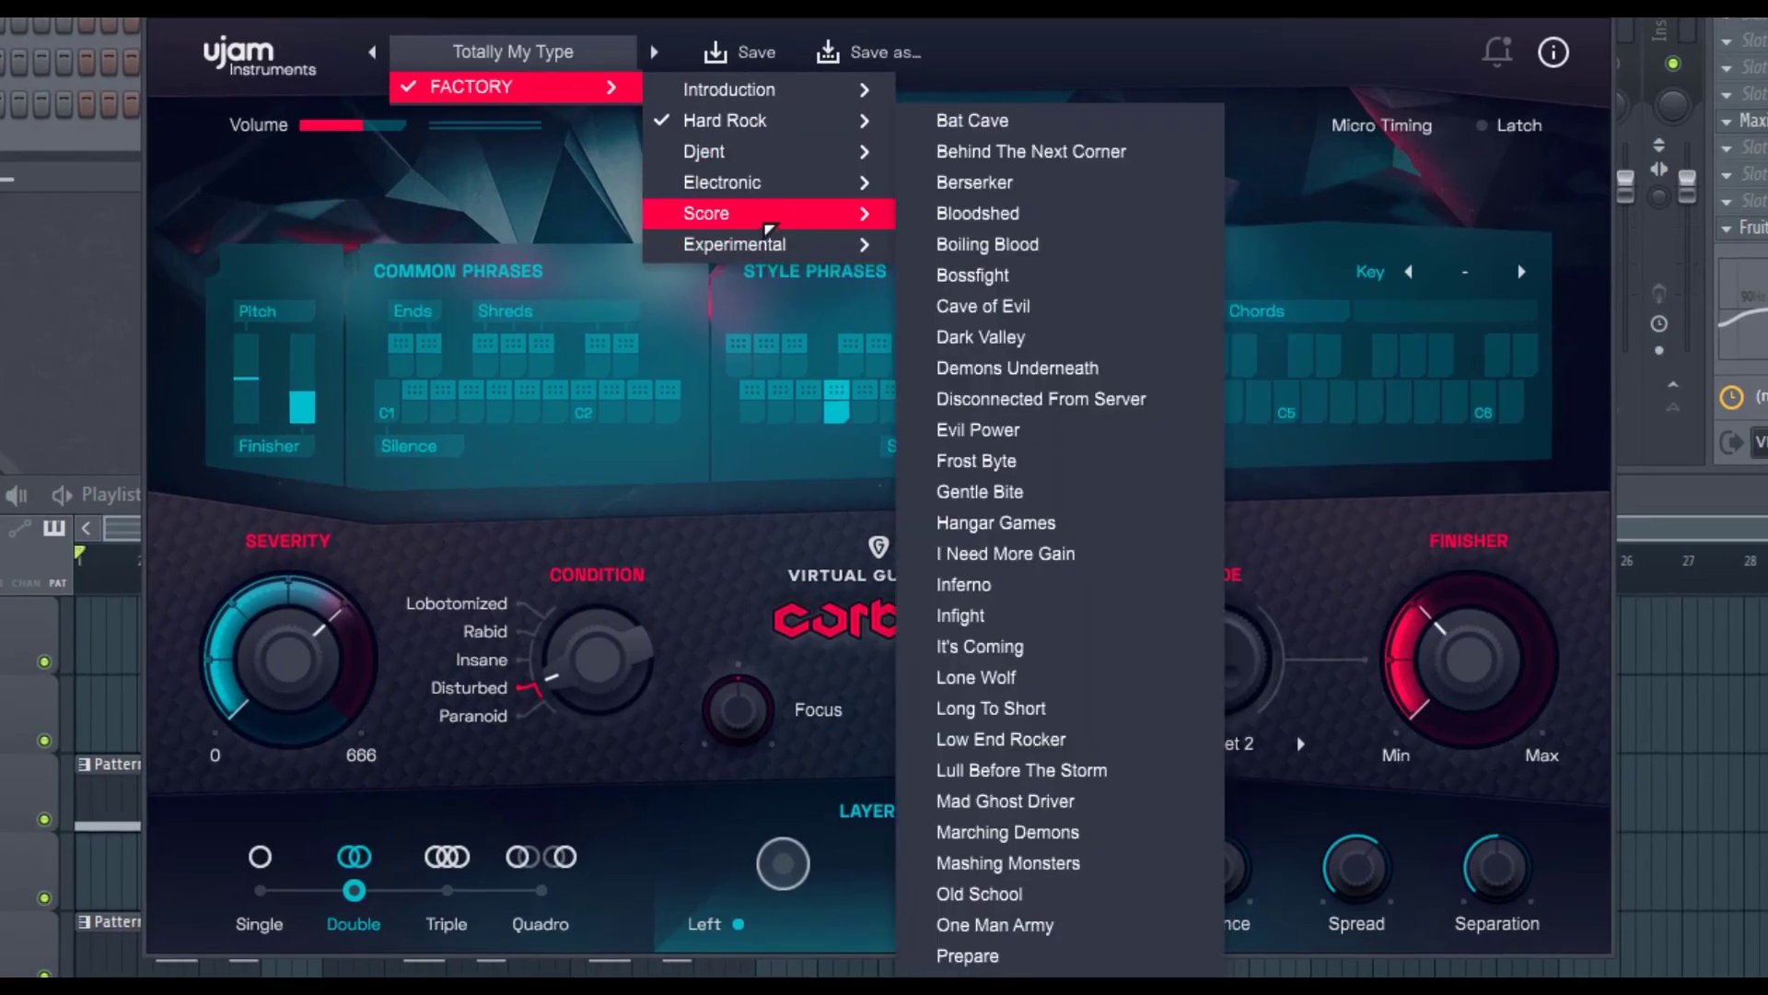
{"action": "mouse_move", "coordinate": [778, 189]}
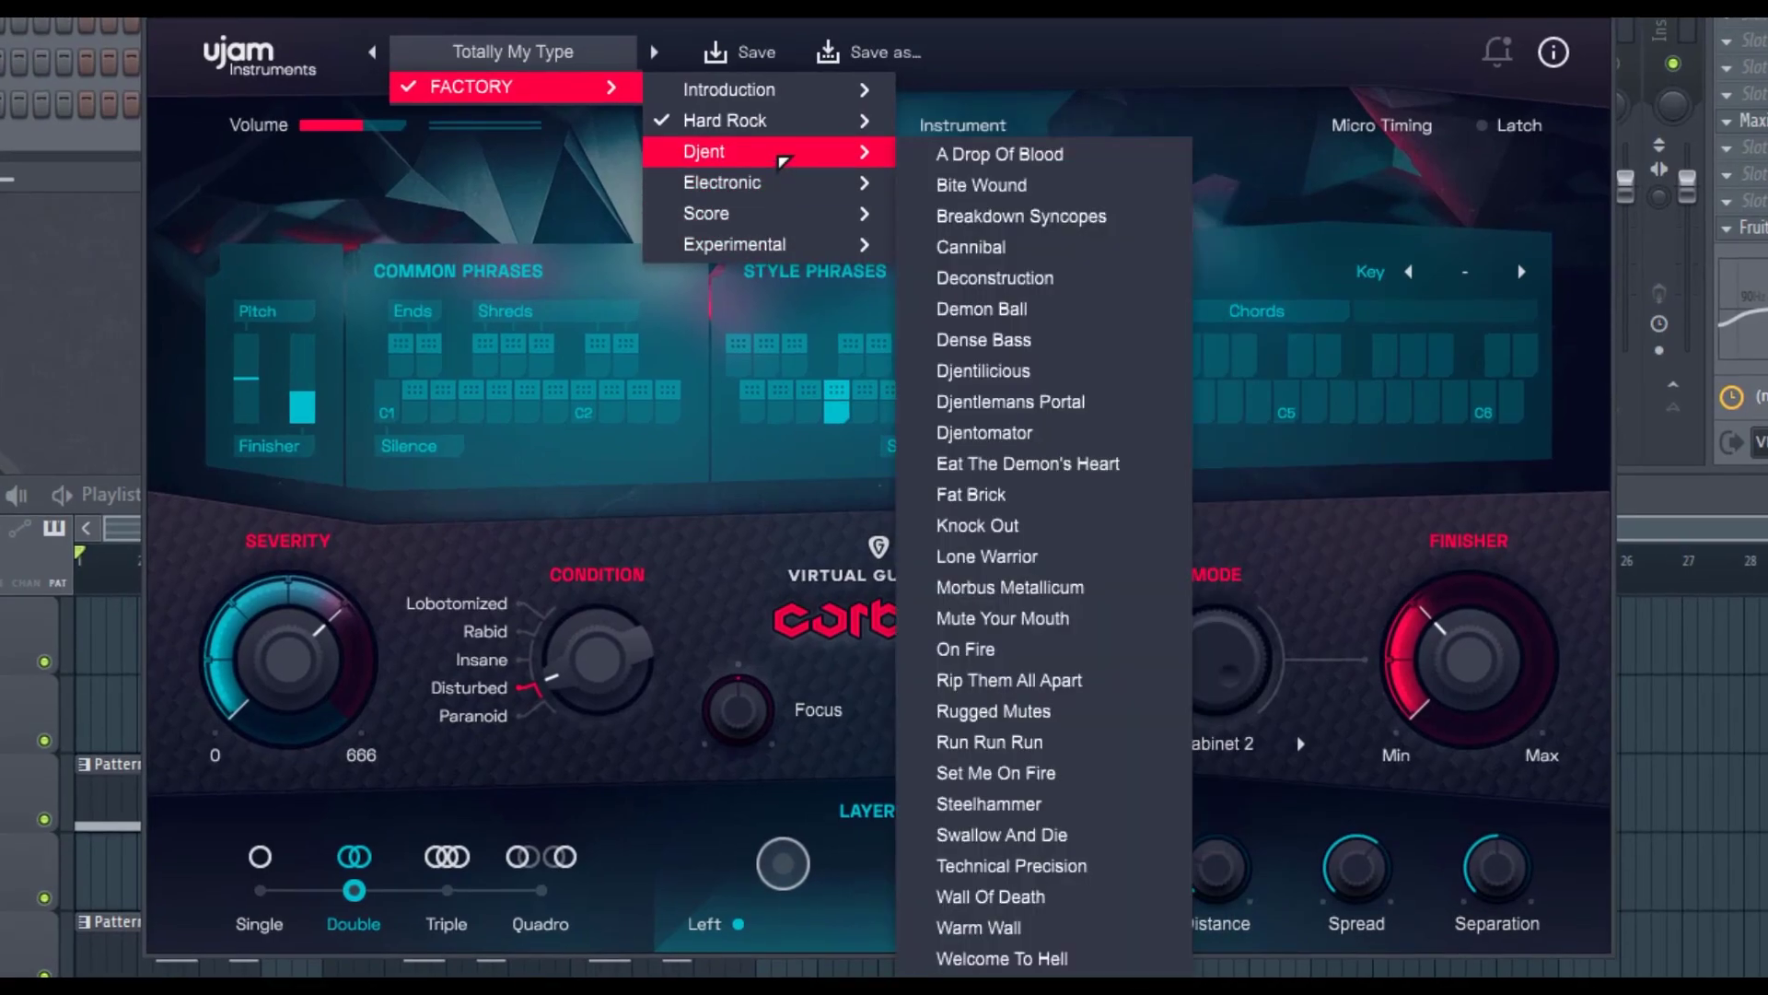
{"action": "mouse_move", "coordinate": [783, 129]}
{"action": "mouse_move", "coordinate": [792, 93]}
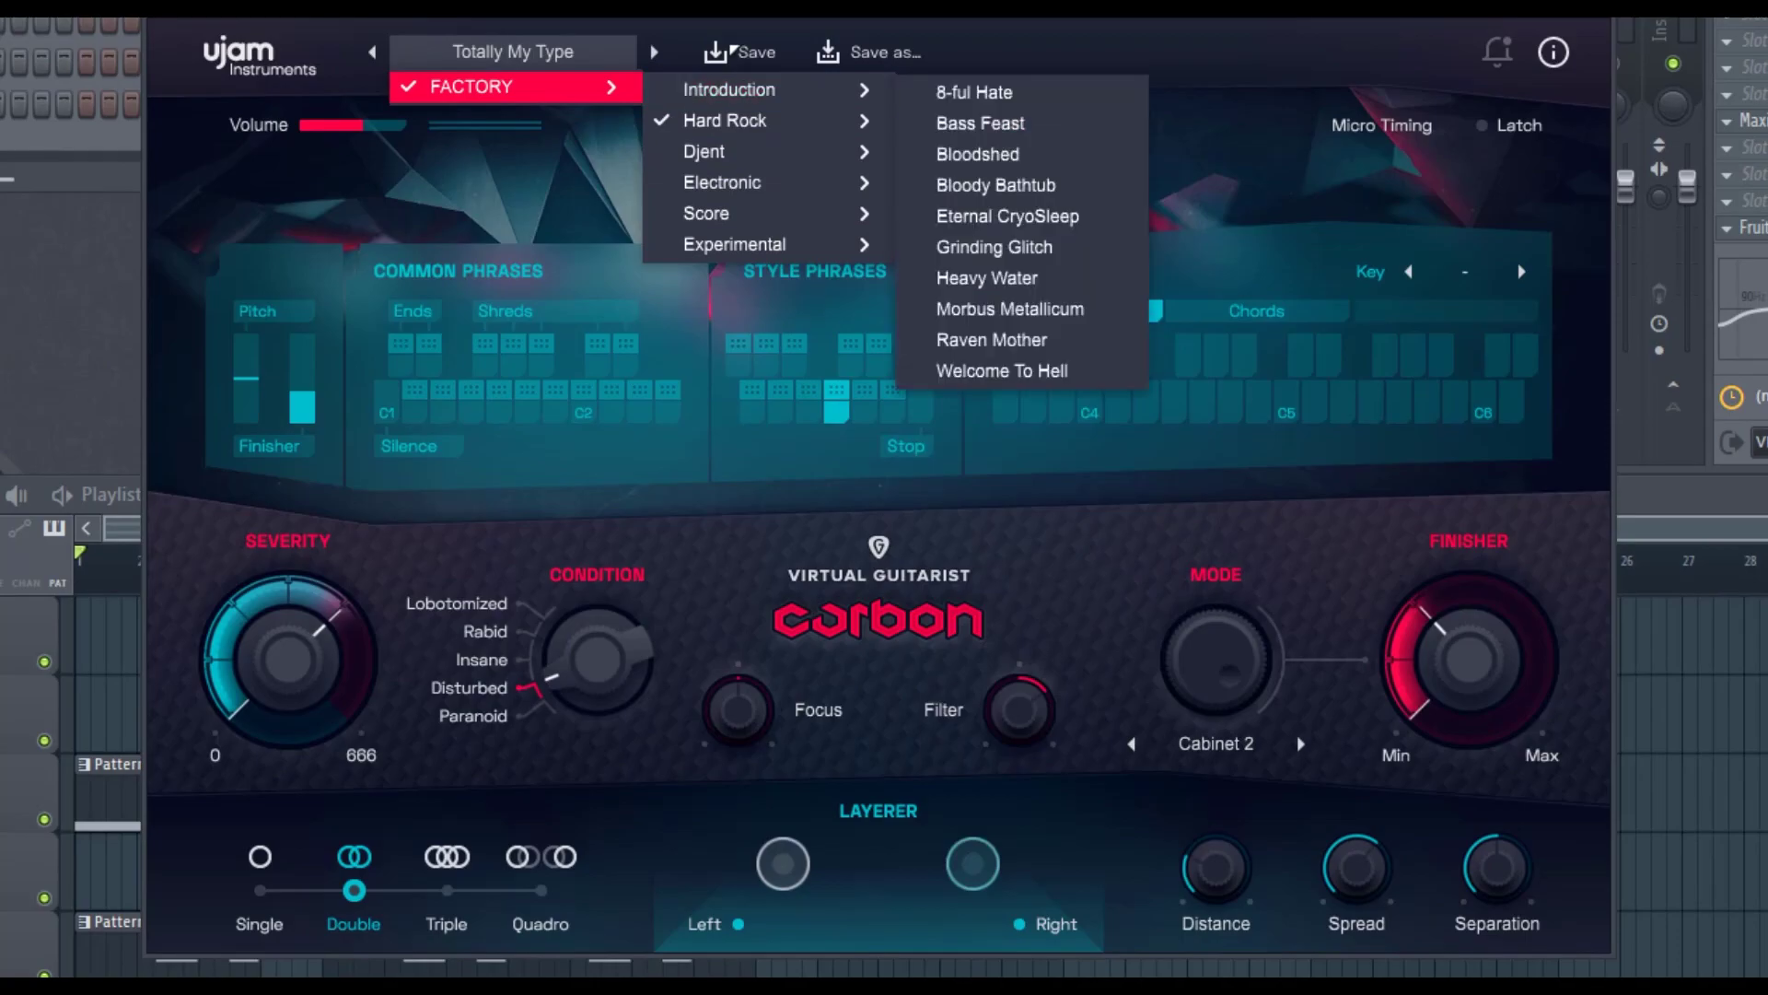
{"action": "left_click", "coordinate": [754, 65]}
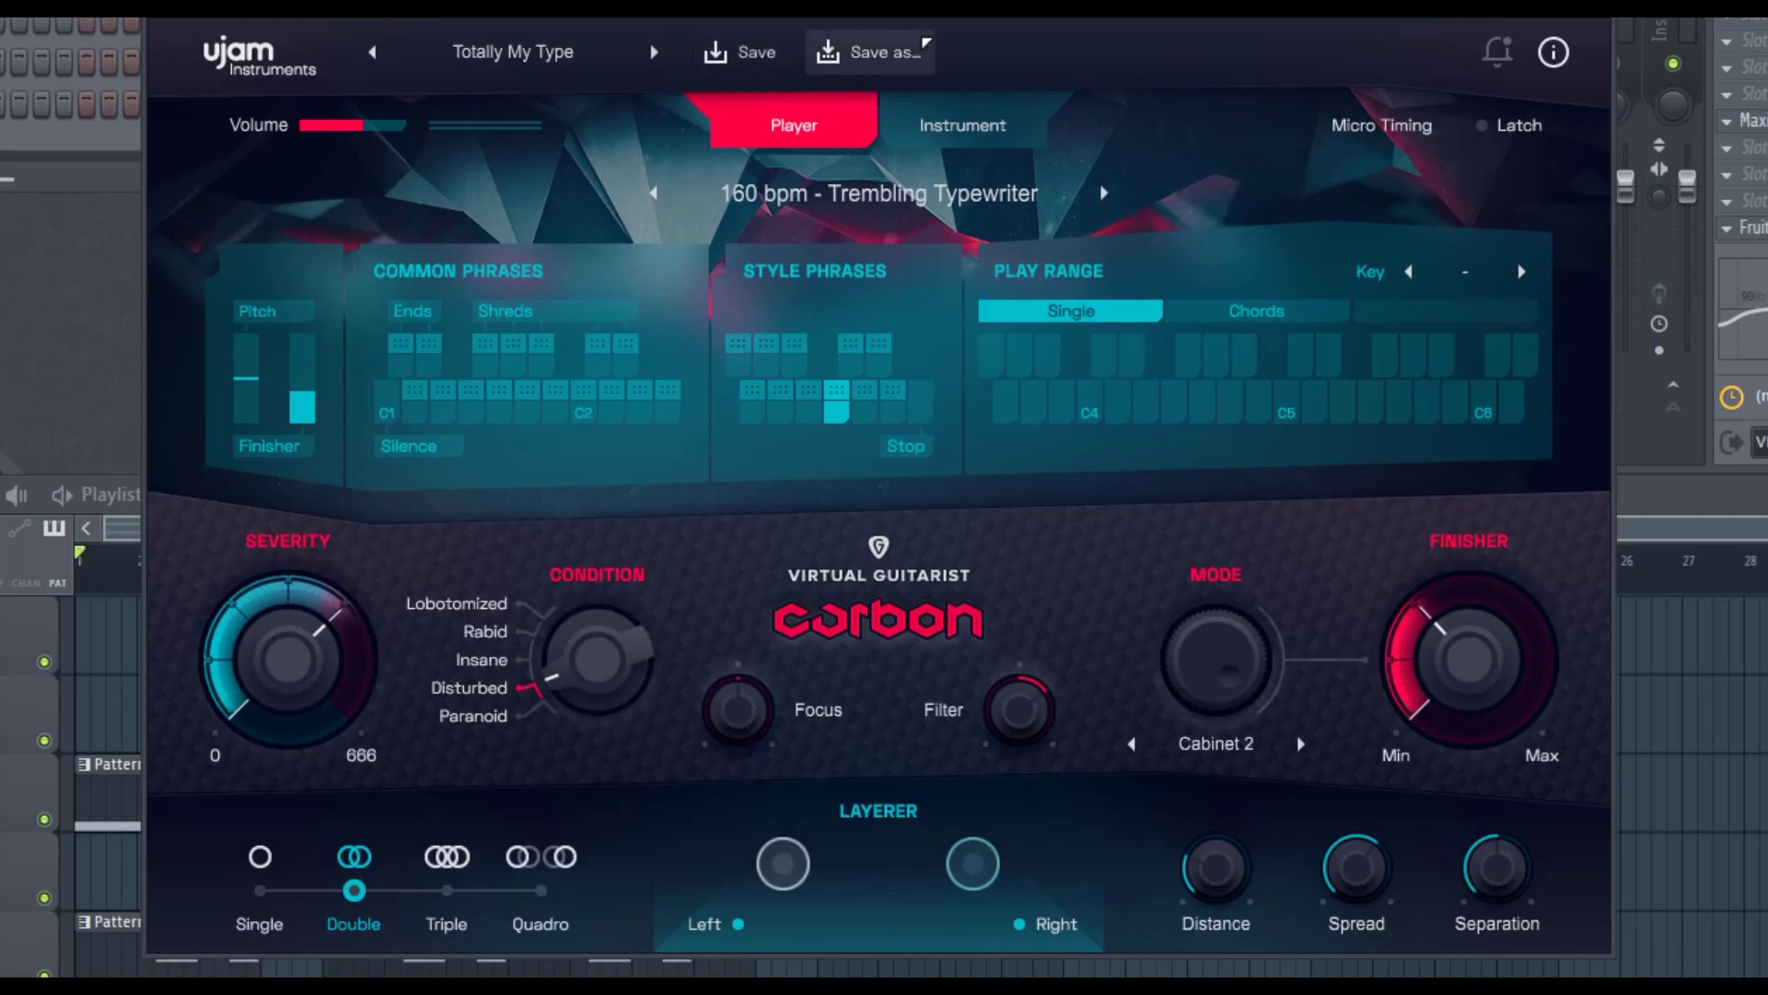
Examine the category options offered for saving a custom preset, and leave without saving.
{"action": "left_click", "coordinate": [870, 57]}
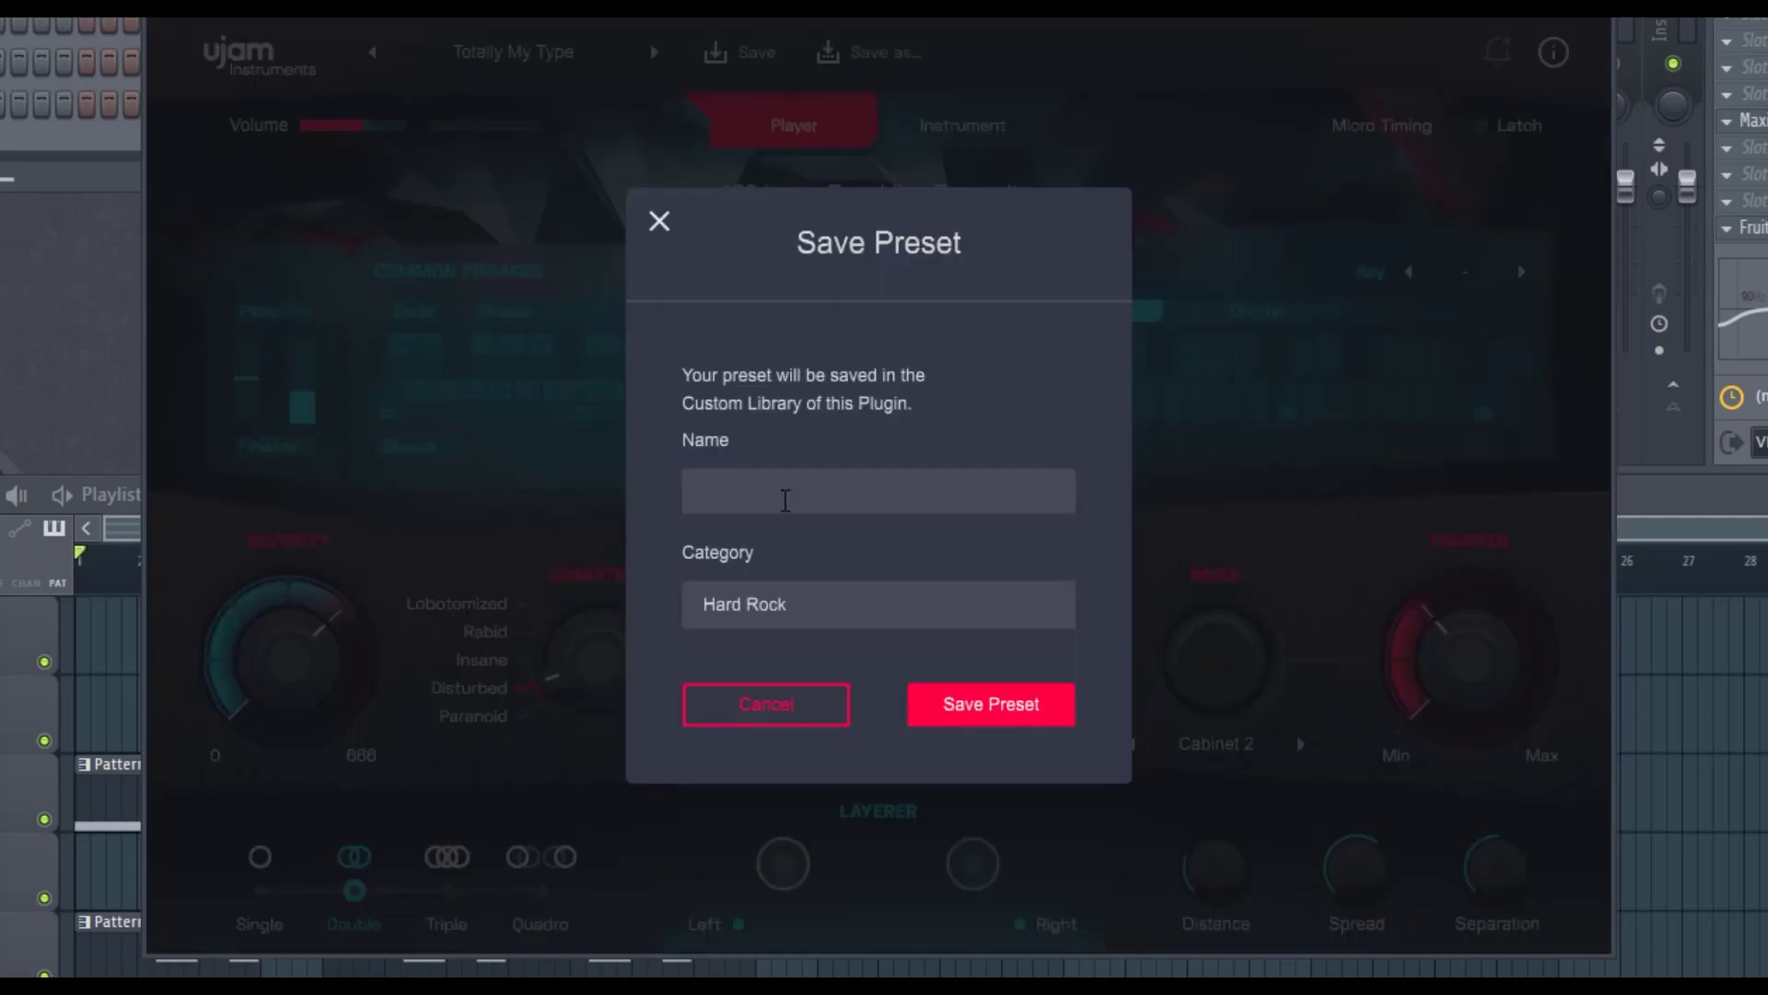
{"action": "left_click", "coordinate": [888, 611]}
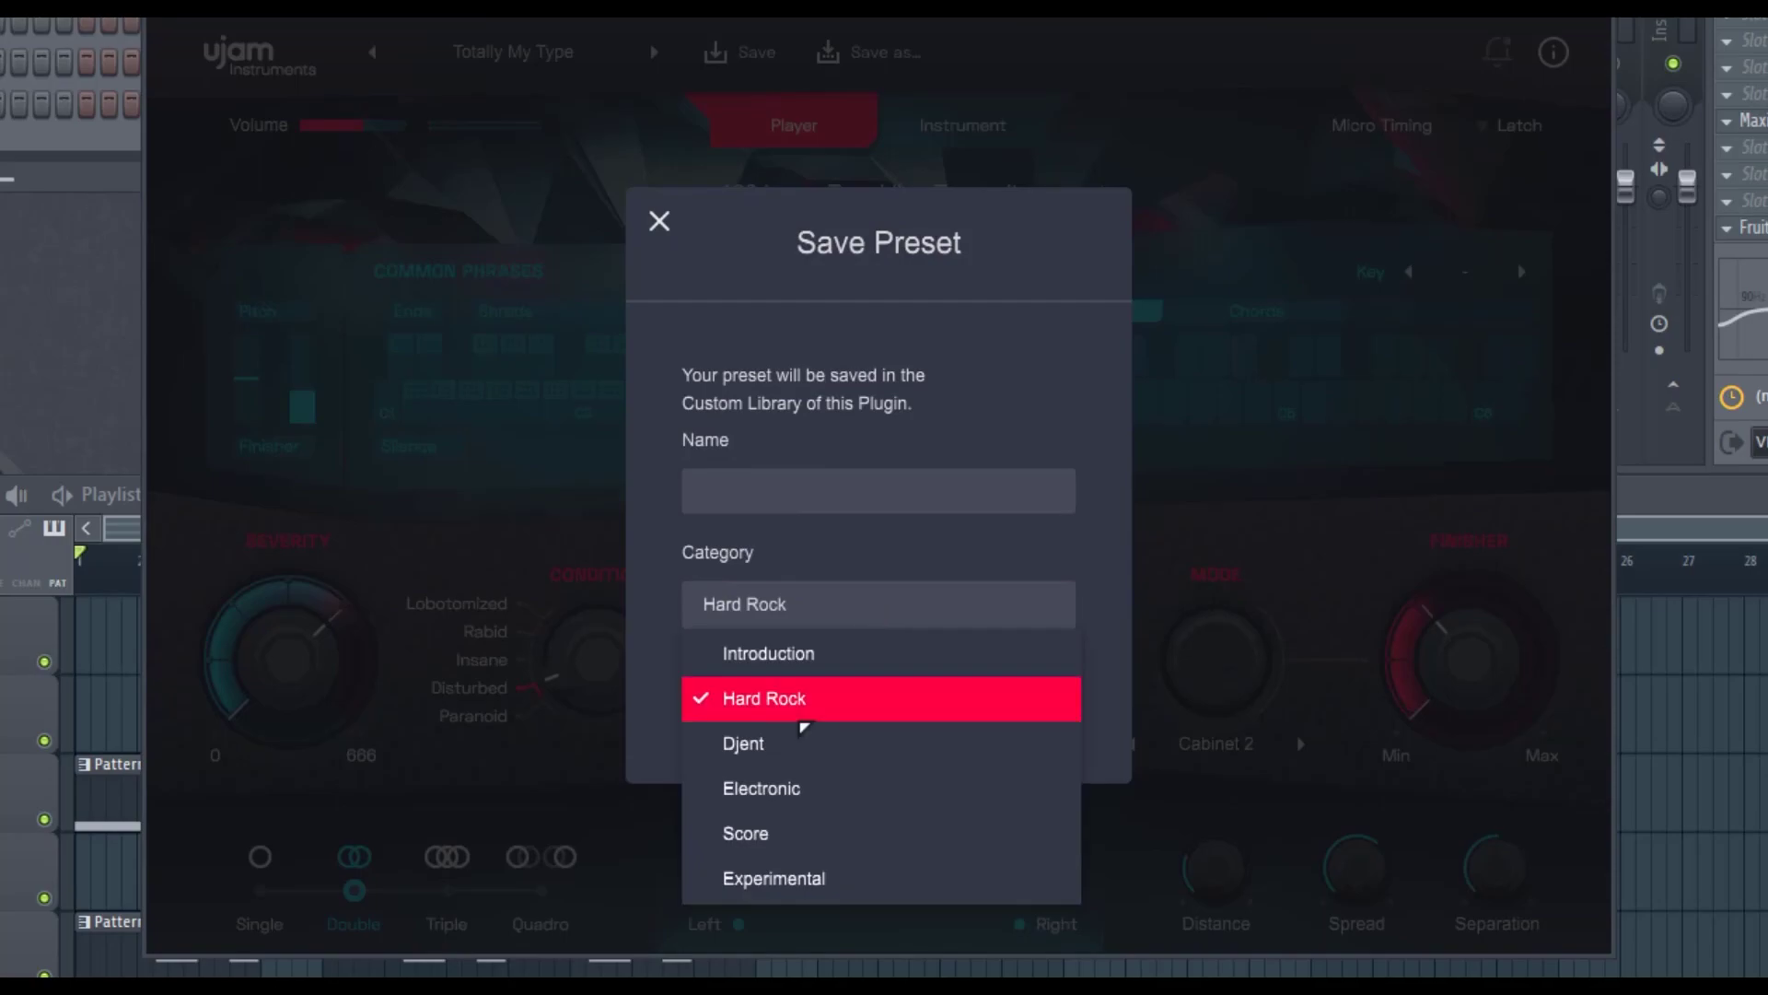
{"action": "left_click", "coordinate": [1030, 352]}
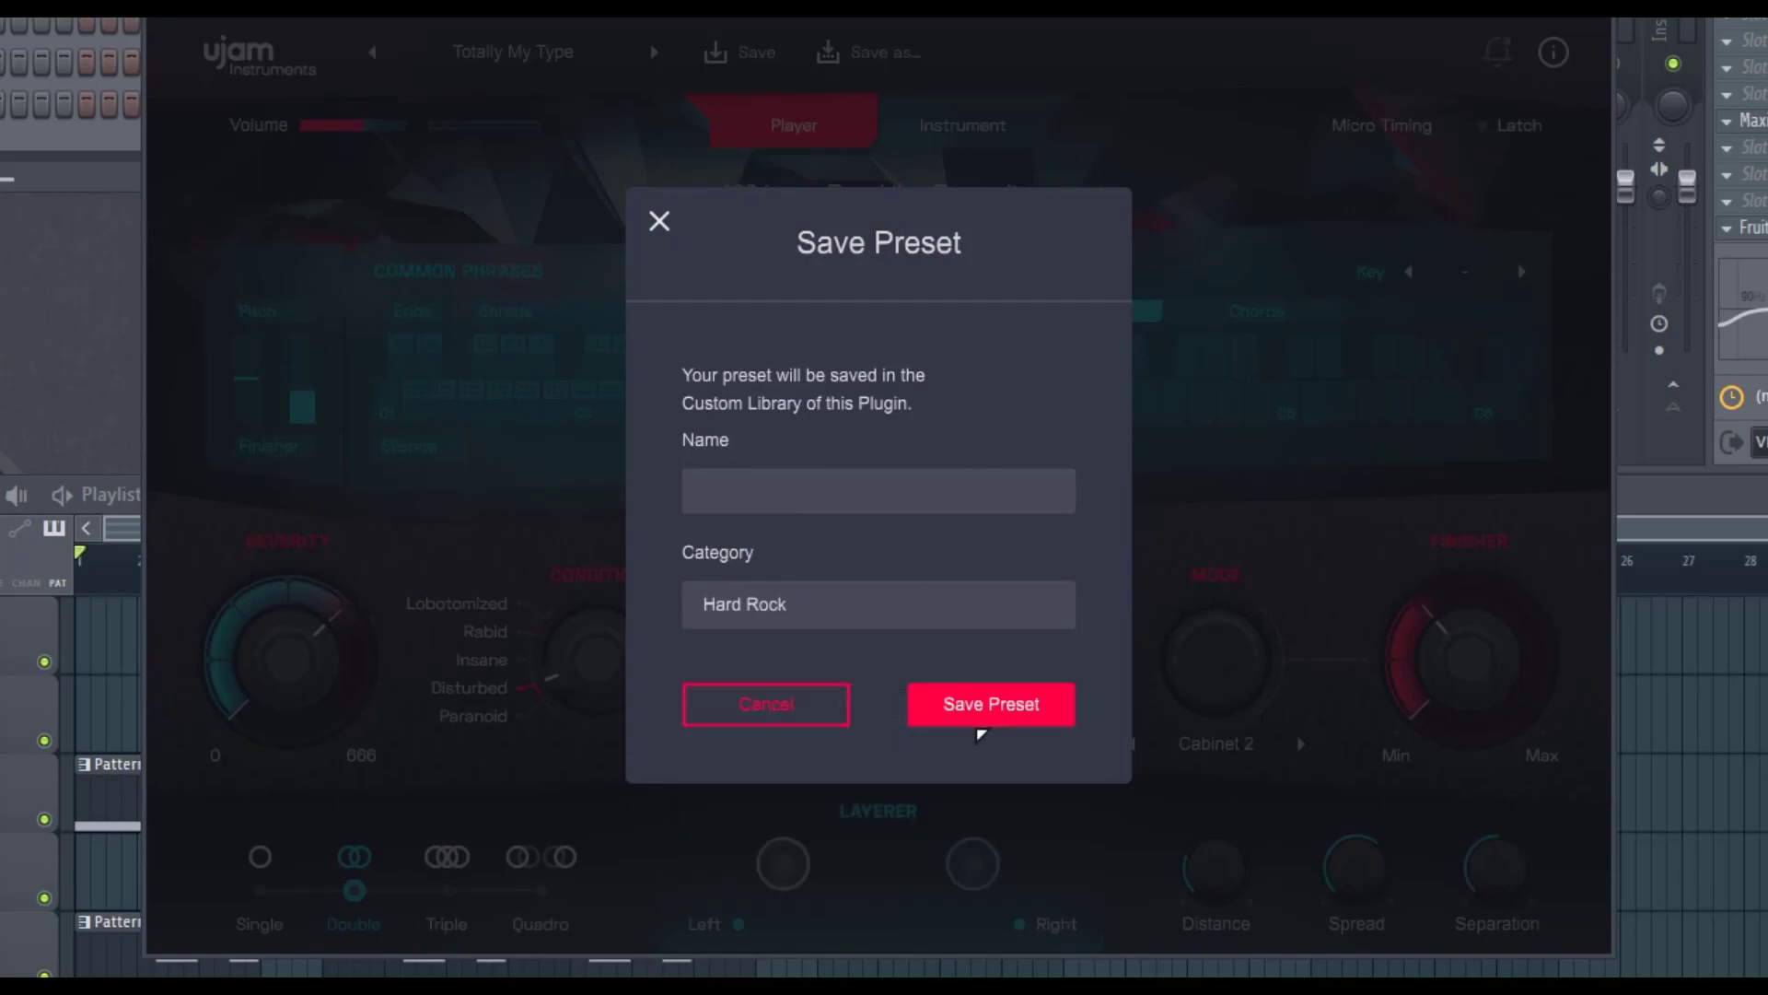
{"action": "left_click", "coordinate": [752, 716]}
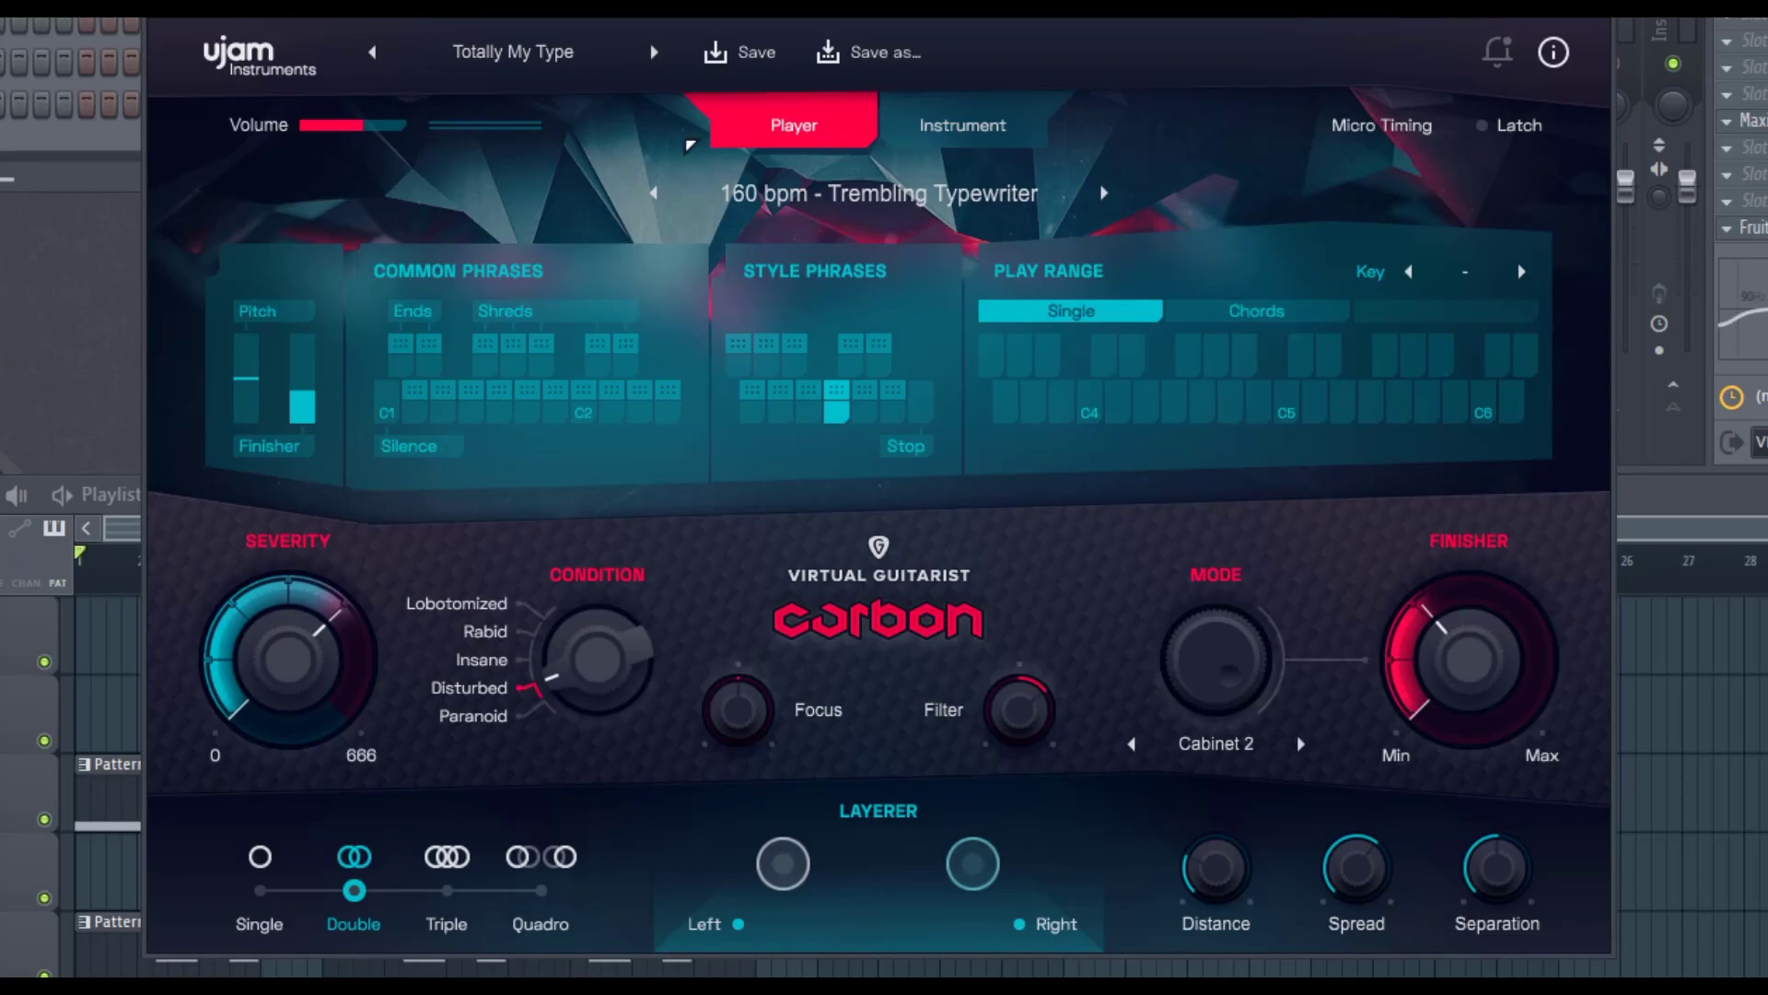
View the Instrument mode's articulations and play range, and return to Player mode.
{"action": "left_click", "coordinate": [905, 131]}
{"action": "left_click", "coordinate": [794, 129]}
{"action": "left_click", "coordinate": [974, 126]}
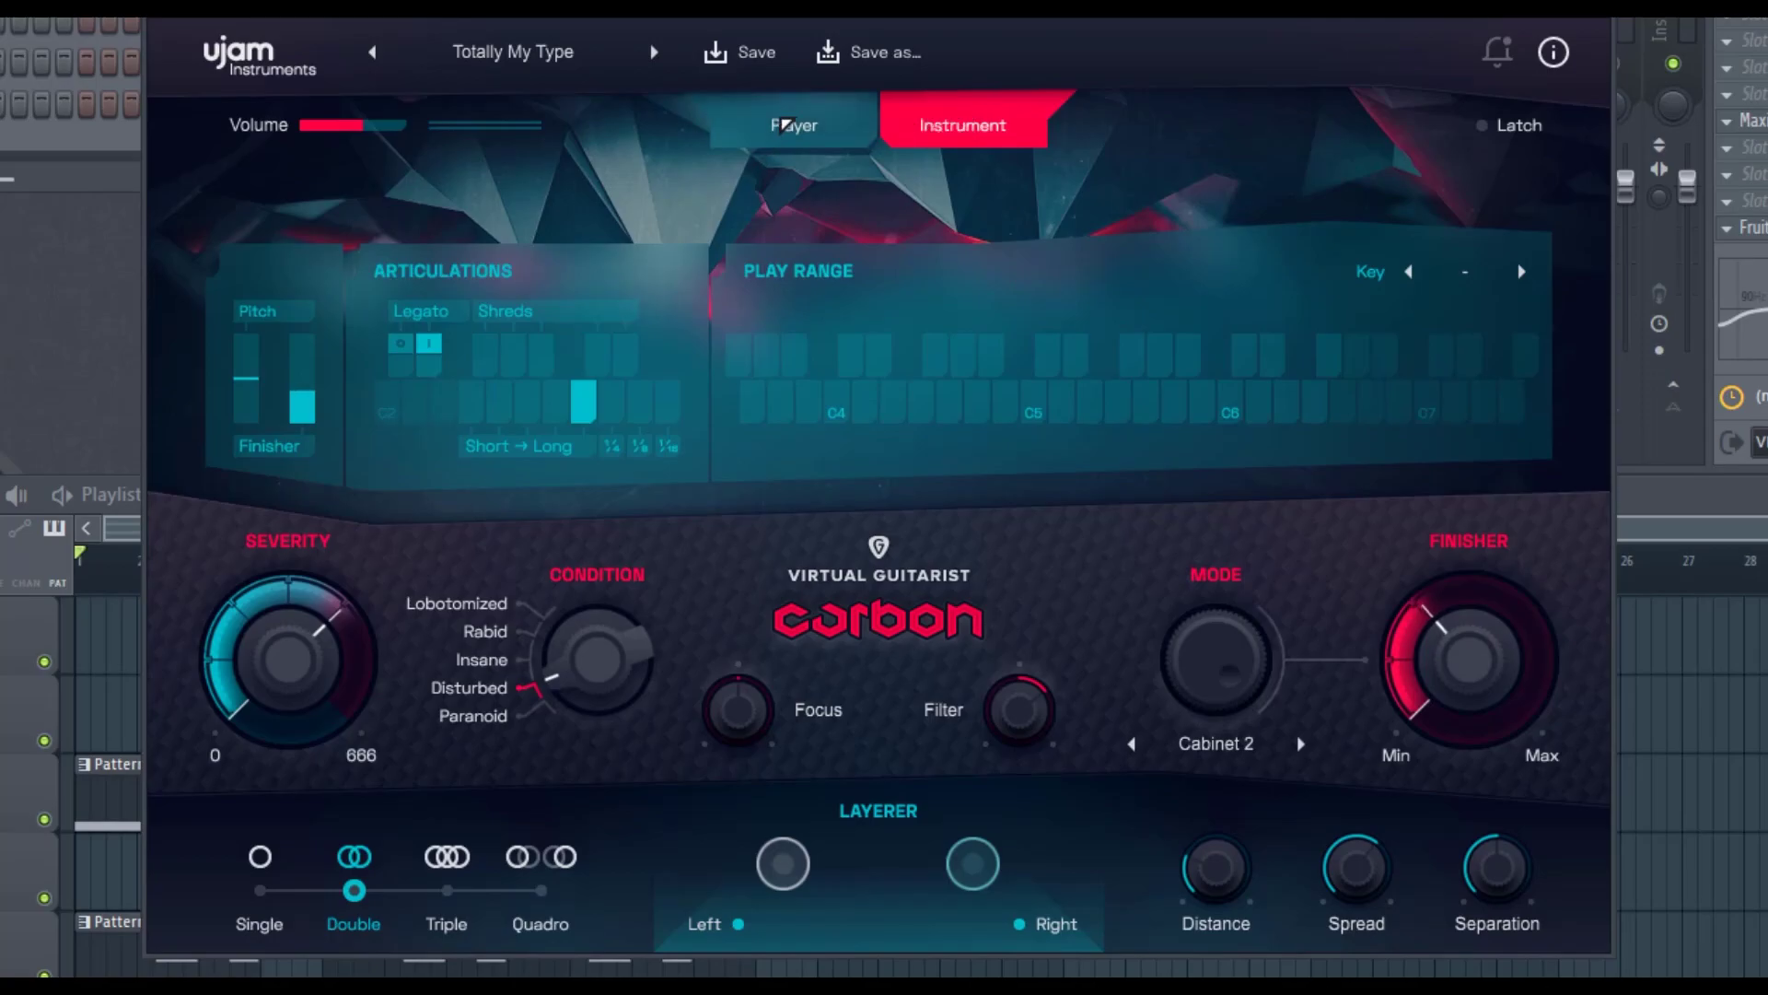
{"action": "left_click", "coordinate": [786, 125]}
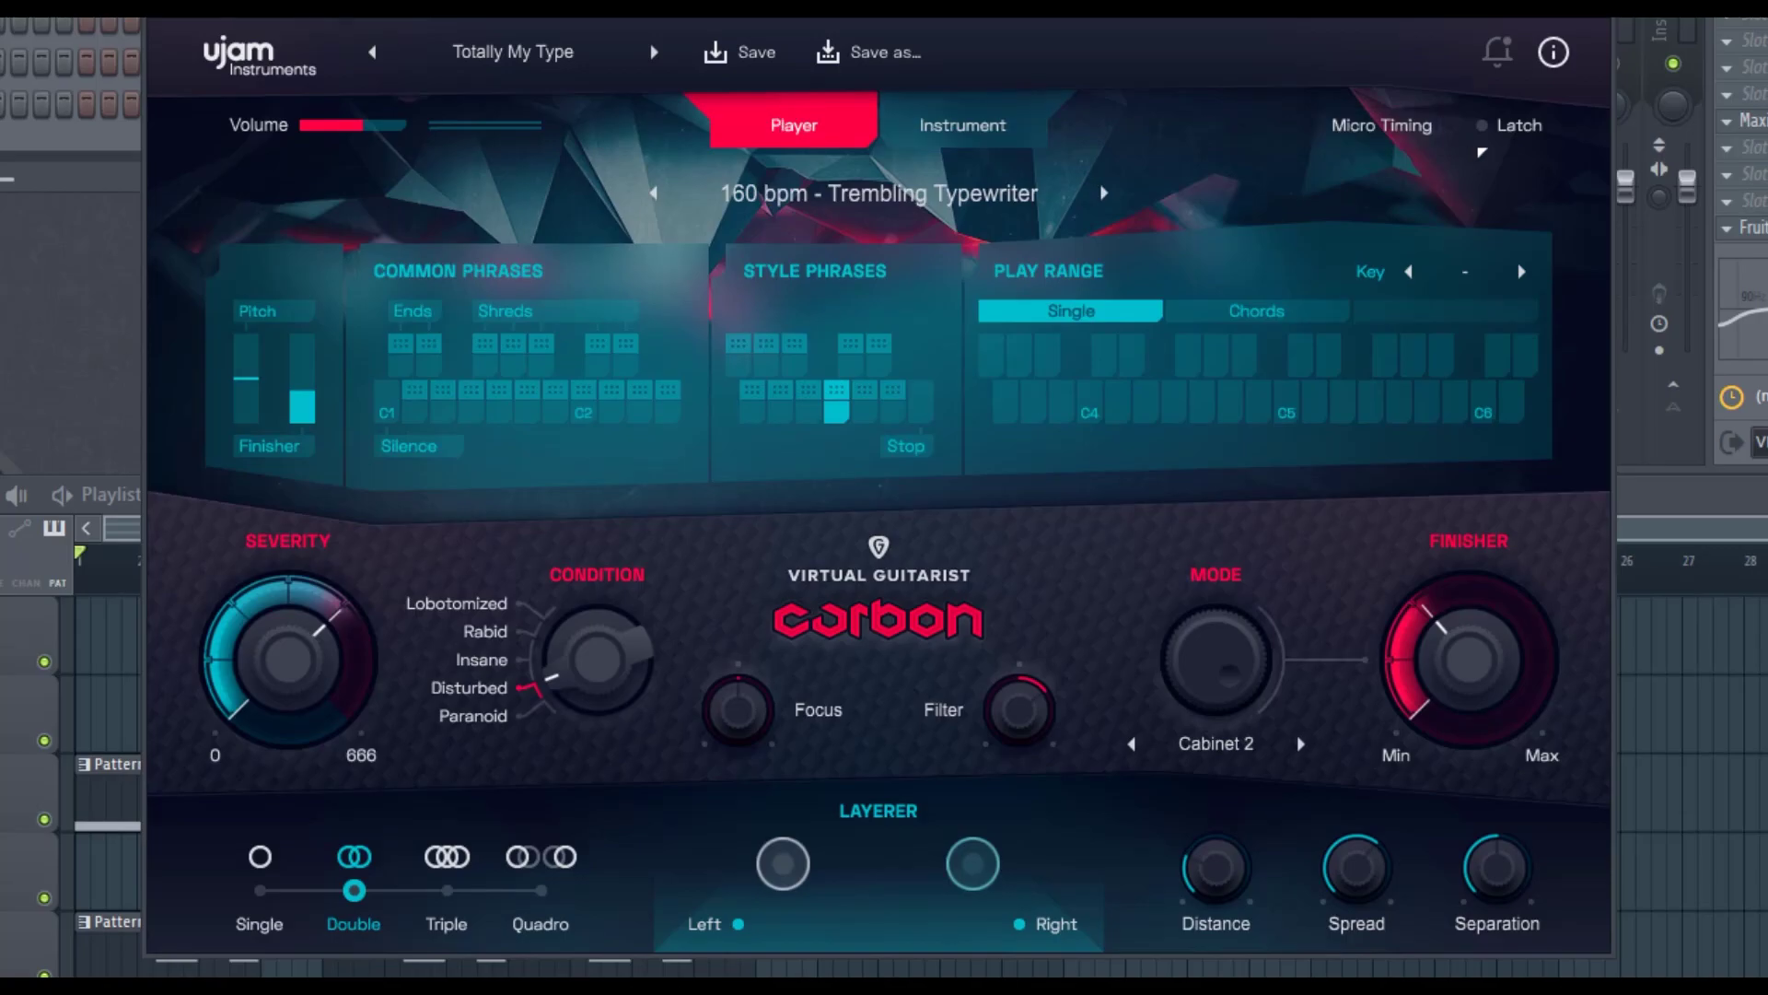
Try the half and double speeds in Micro Timing, and set the speed back to 1x.
{"action": "left_click", "coordinate": [1387, 127]}
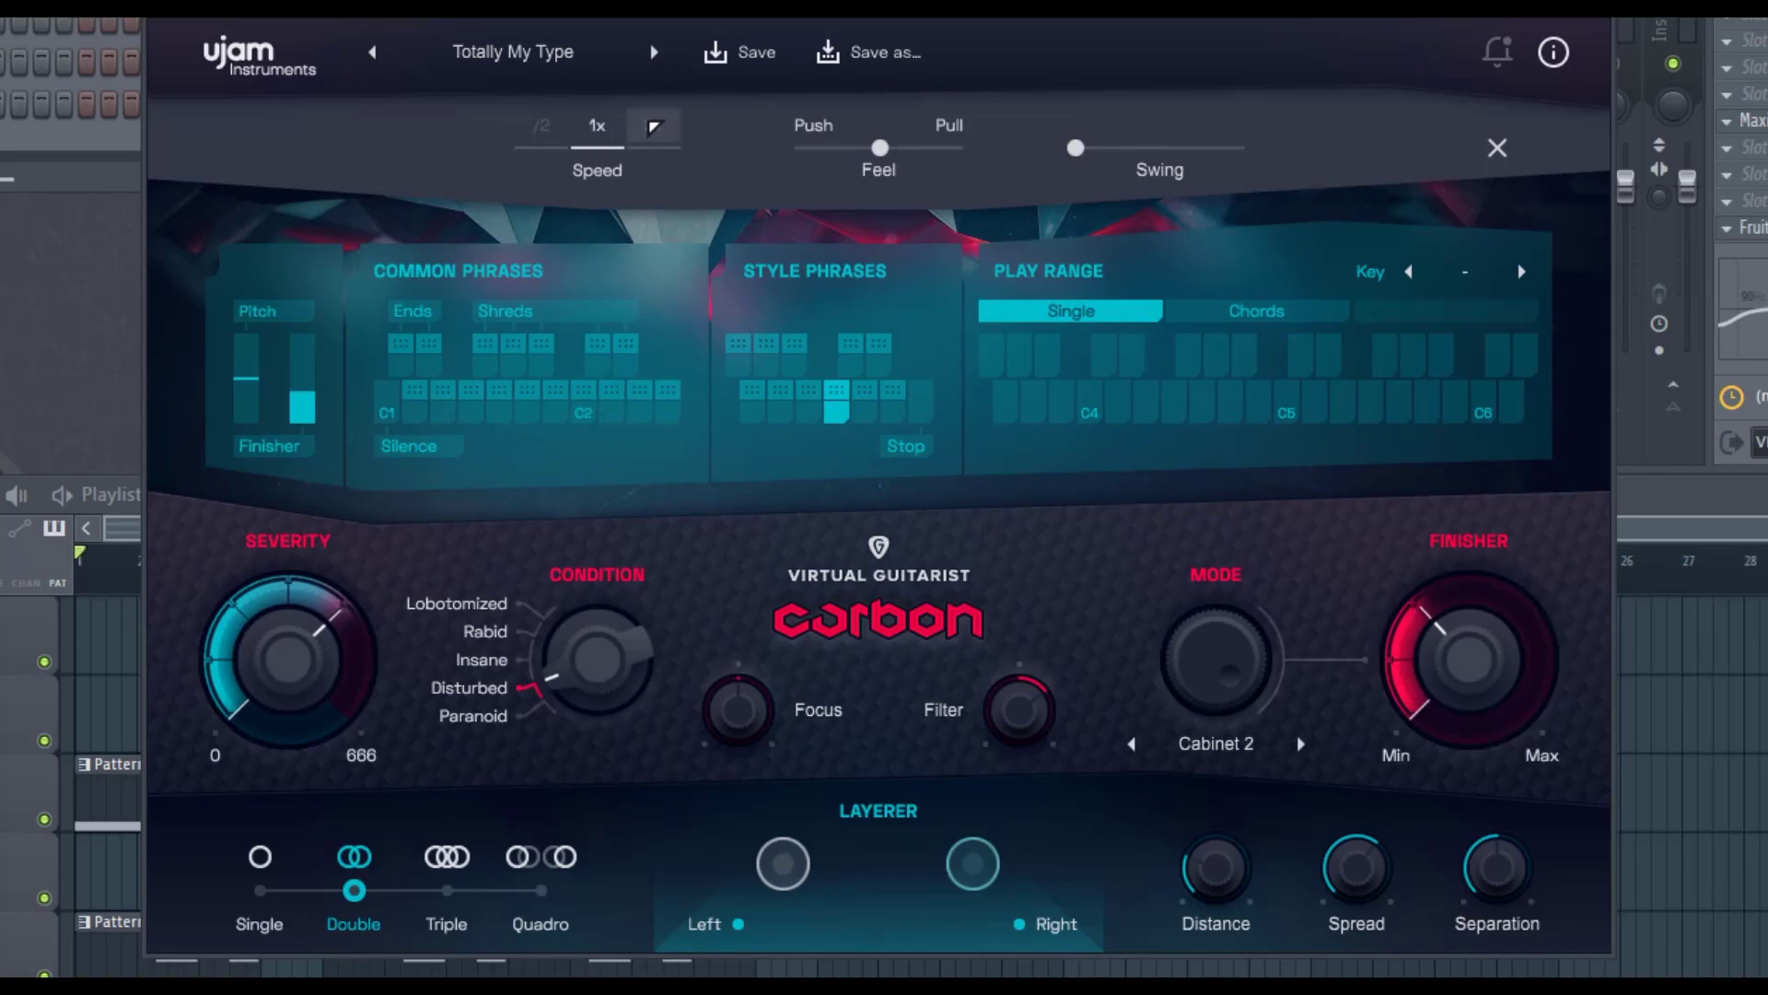
{"action": "left_click", "coordinate": [543, 134]}
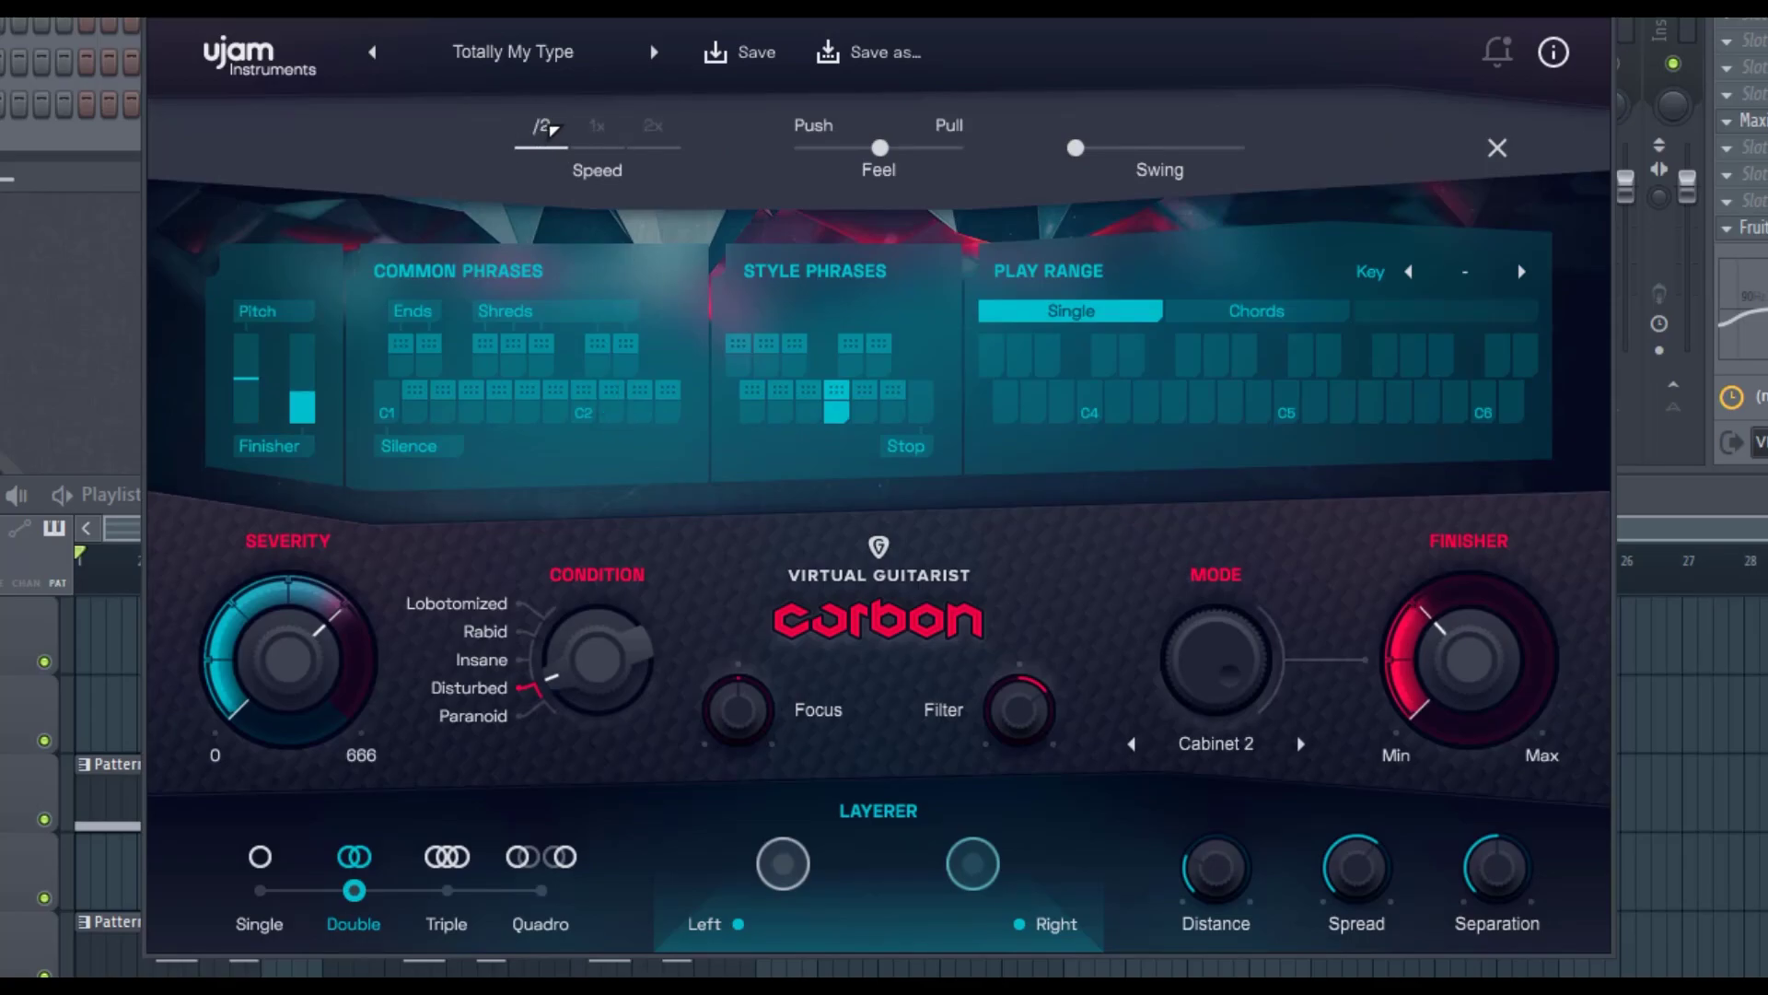
{"action": "left_click", "coordinate": [673, 150]}
{"action": "left_click", "coordinate": [594, 150]}
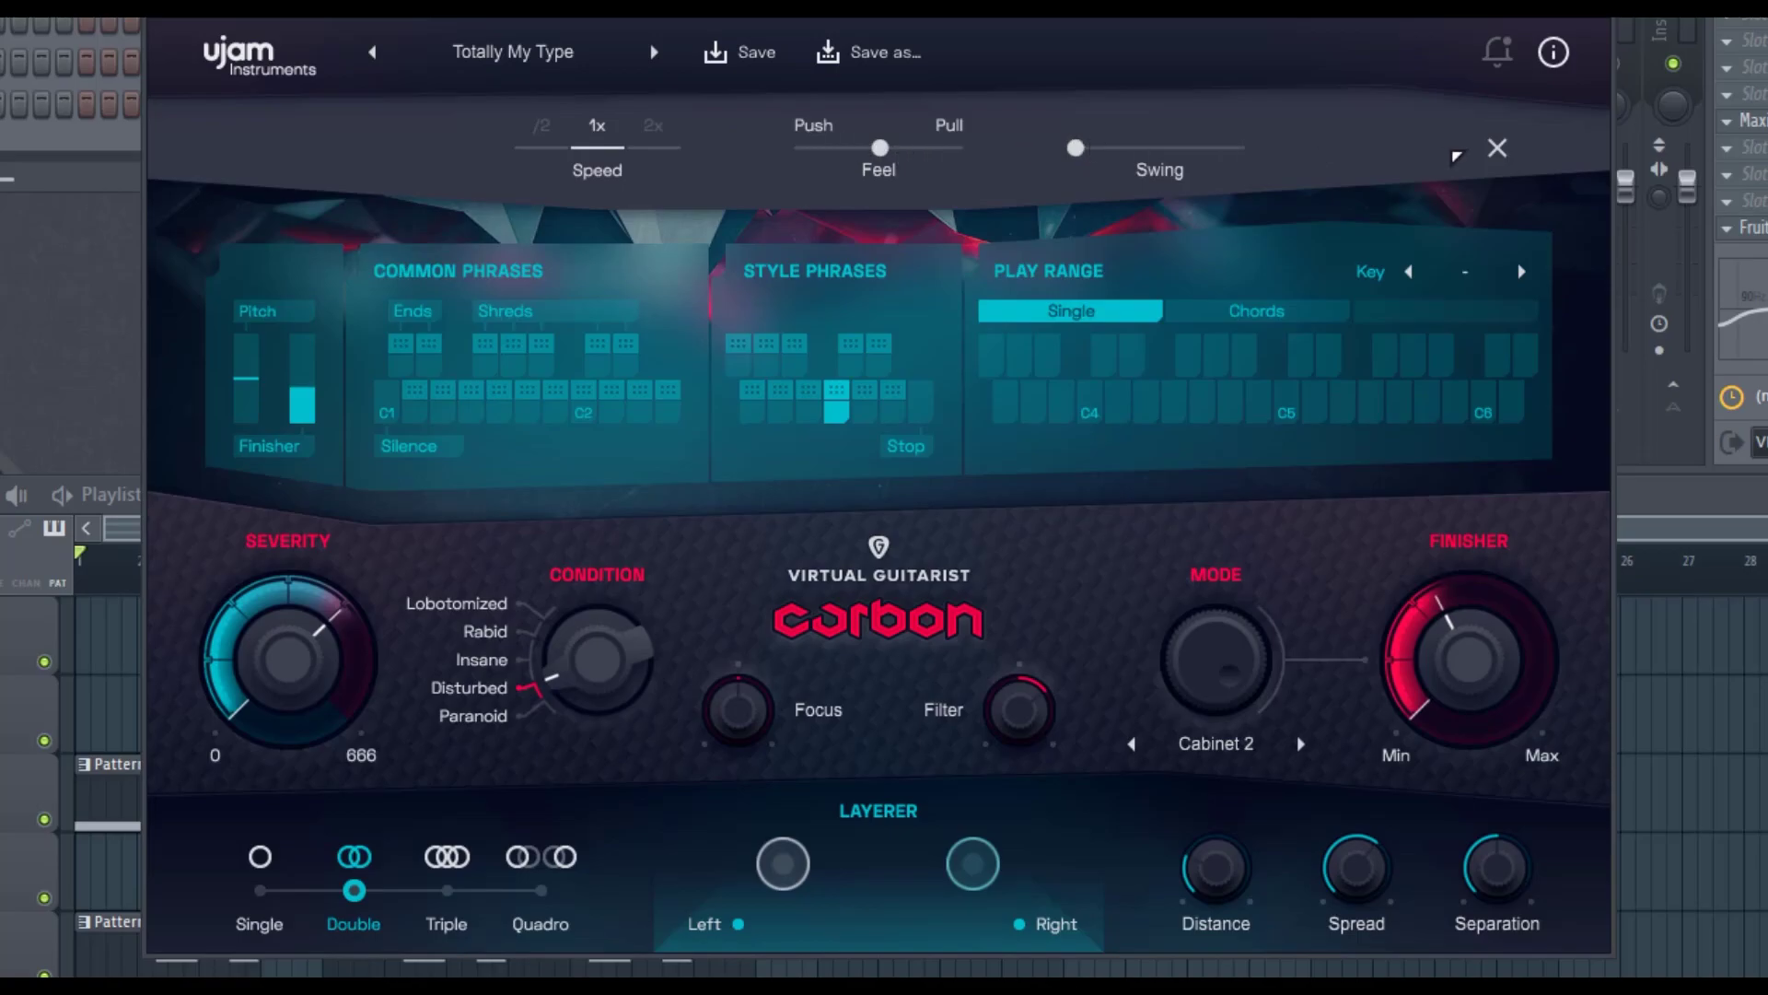
{"action": "left_click", "coordinate": [1498, 149]}
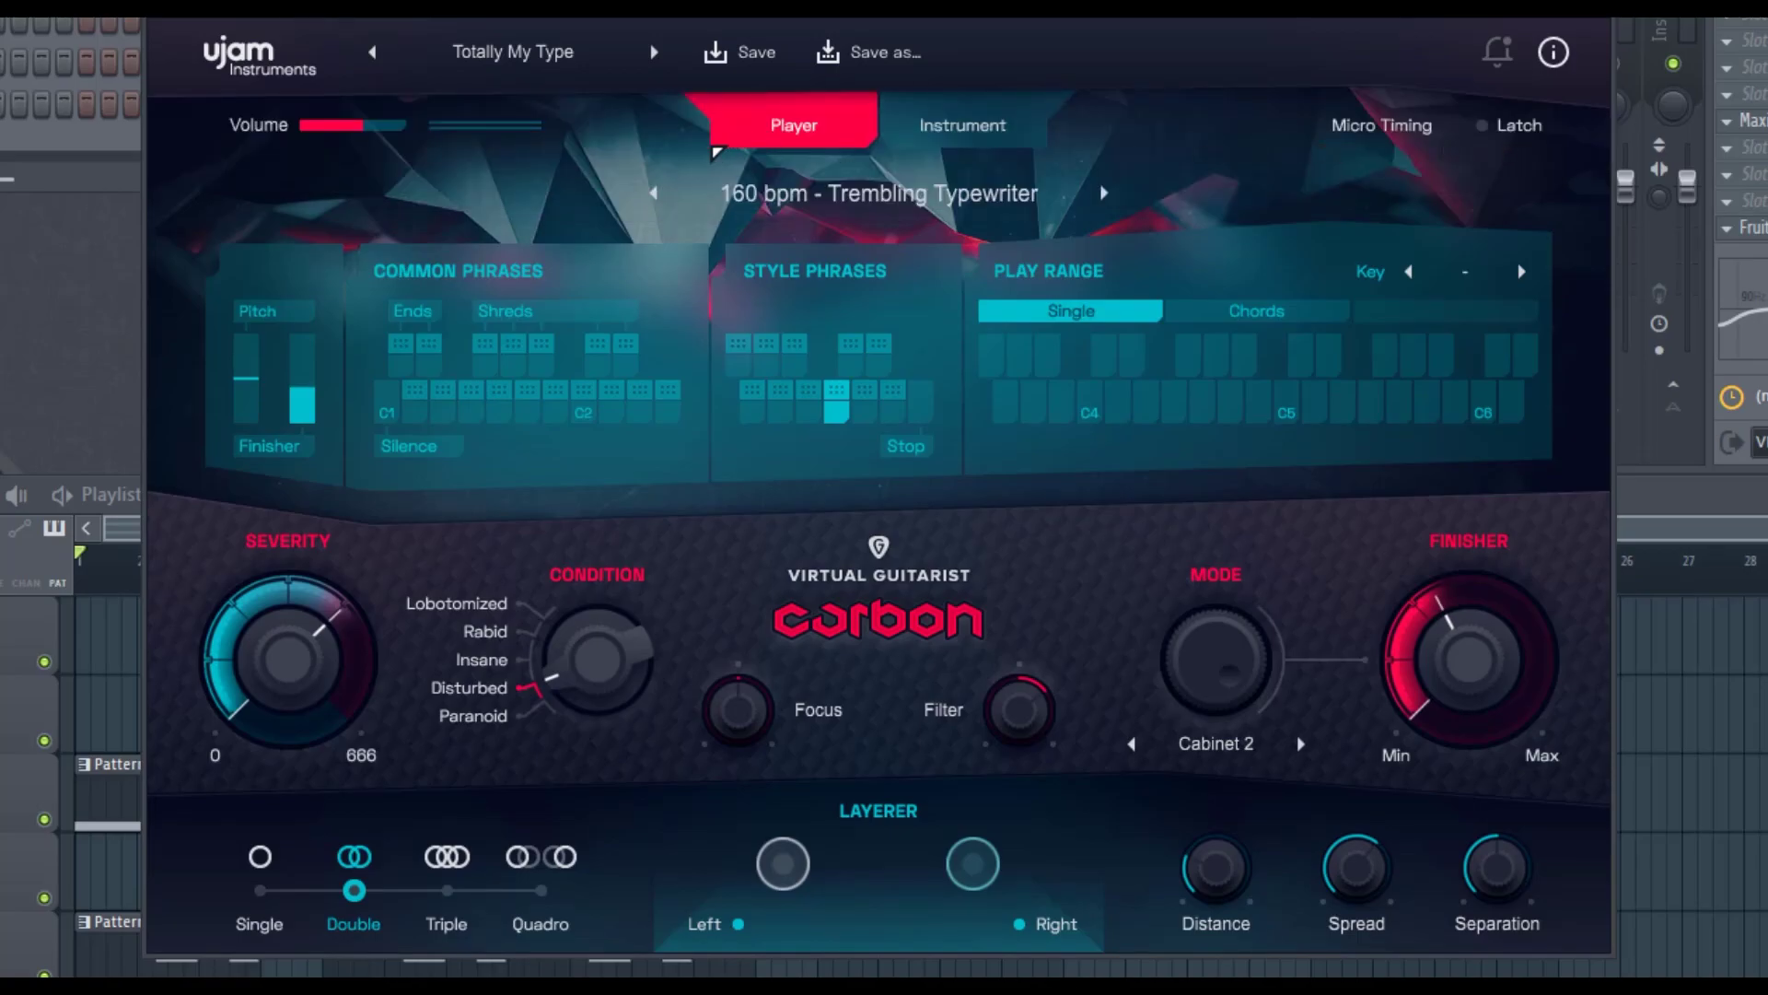
Try Latch by switching it on and off, leaving it off.
{"action": "left_click", "coordinate": [1499, 131]}
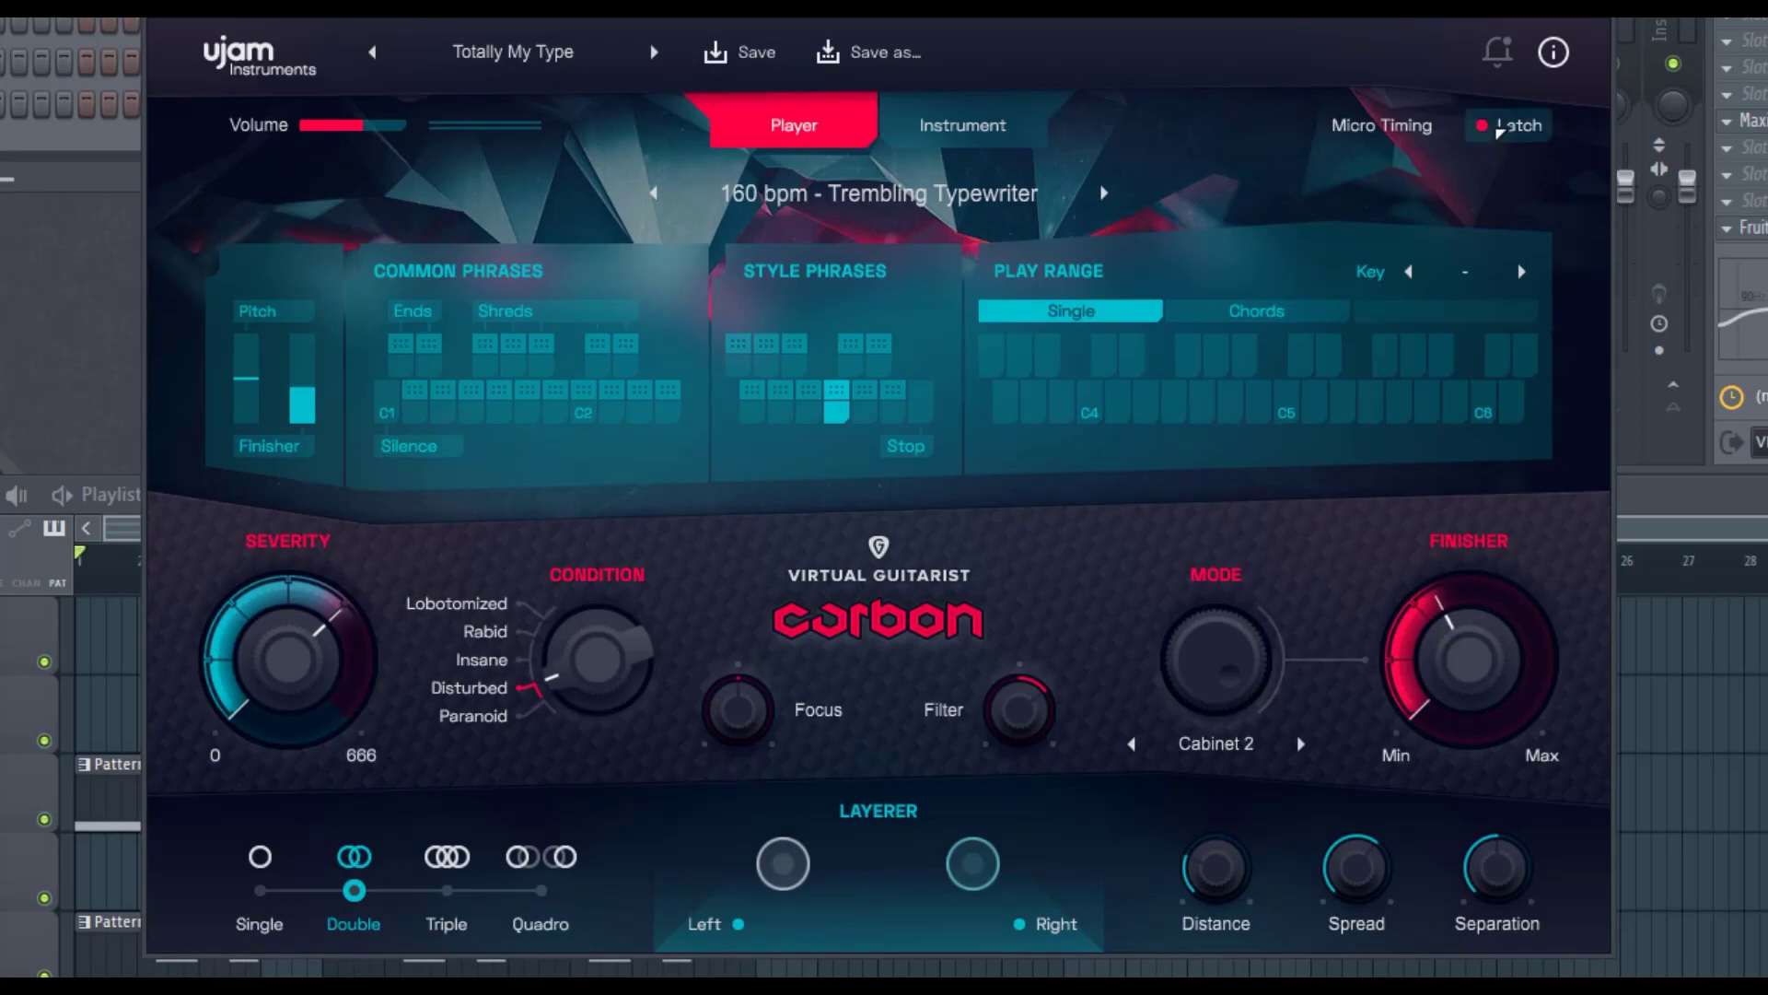
{"action": "left_click", "coordinate": [1498, 129]}
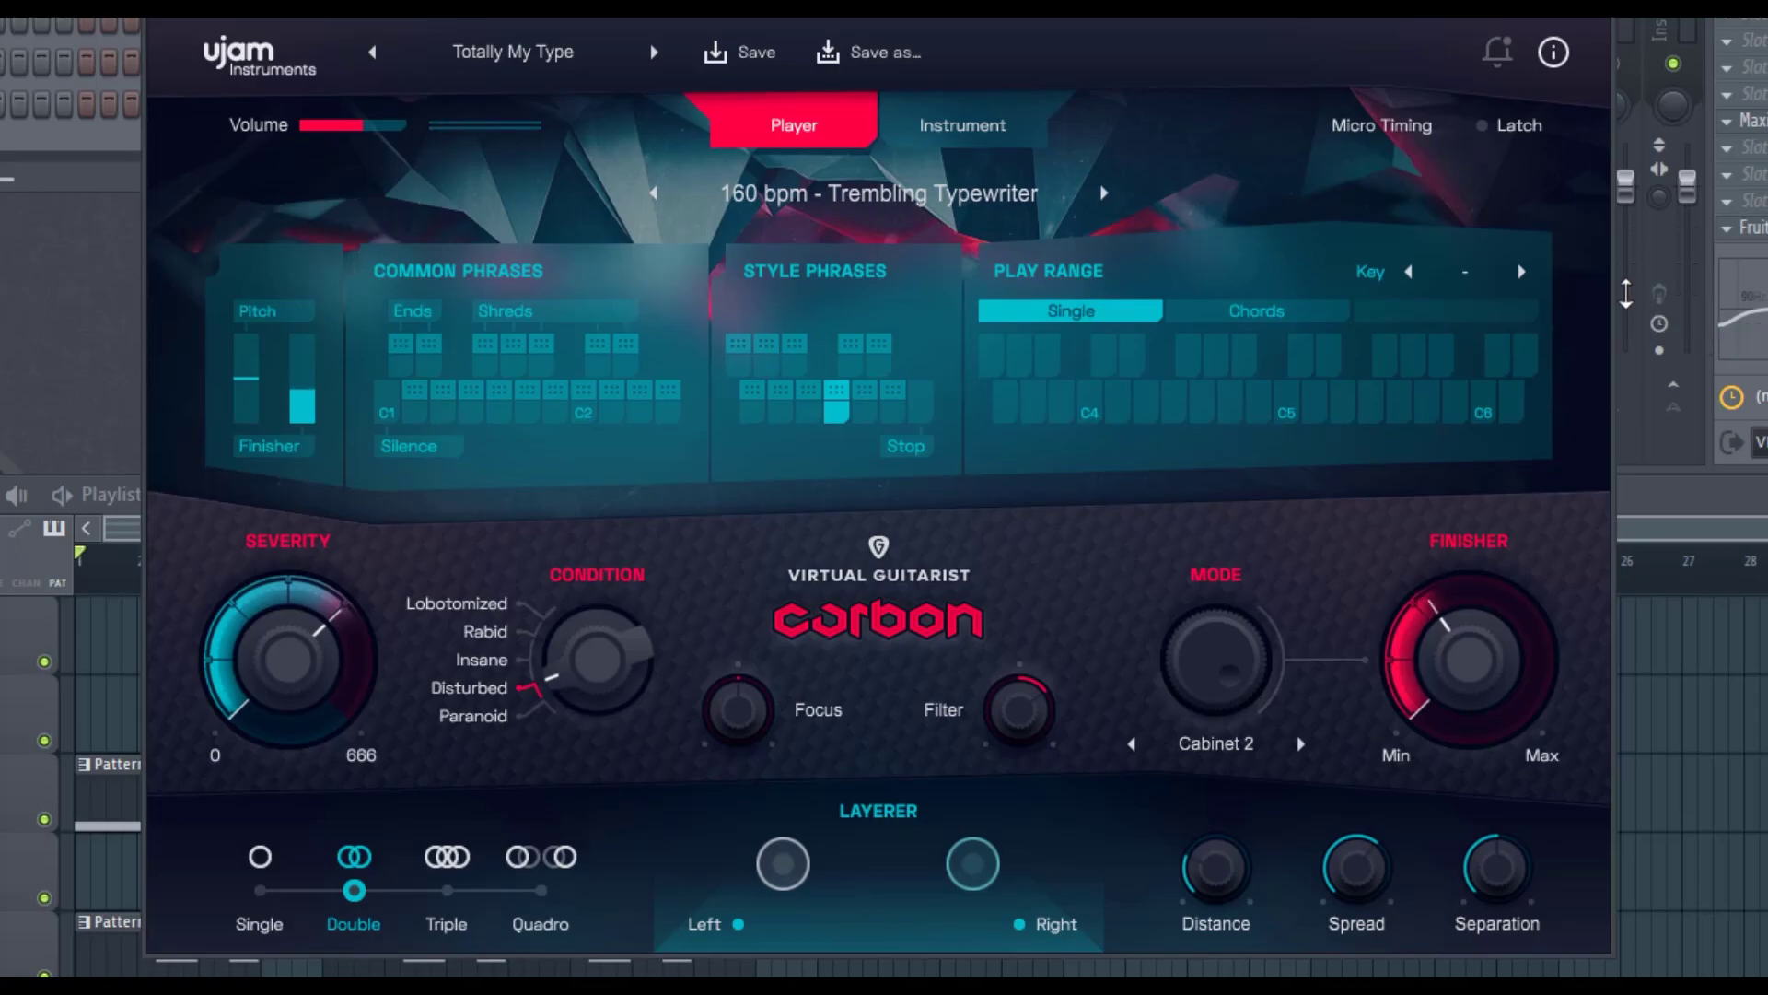
{"action": "left_click", "coordinate": [1499, 127]}
{"action": "left_click", "coordinate": [1499, 127]}
Examine the list of tempo-labelled playing styles while keeping 160 bpm - Trembling Typewriter.
{"action": "left_click", "coordinate": [857, 191]}
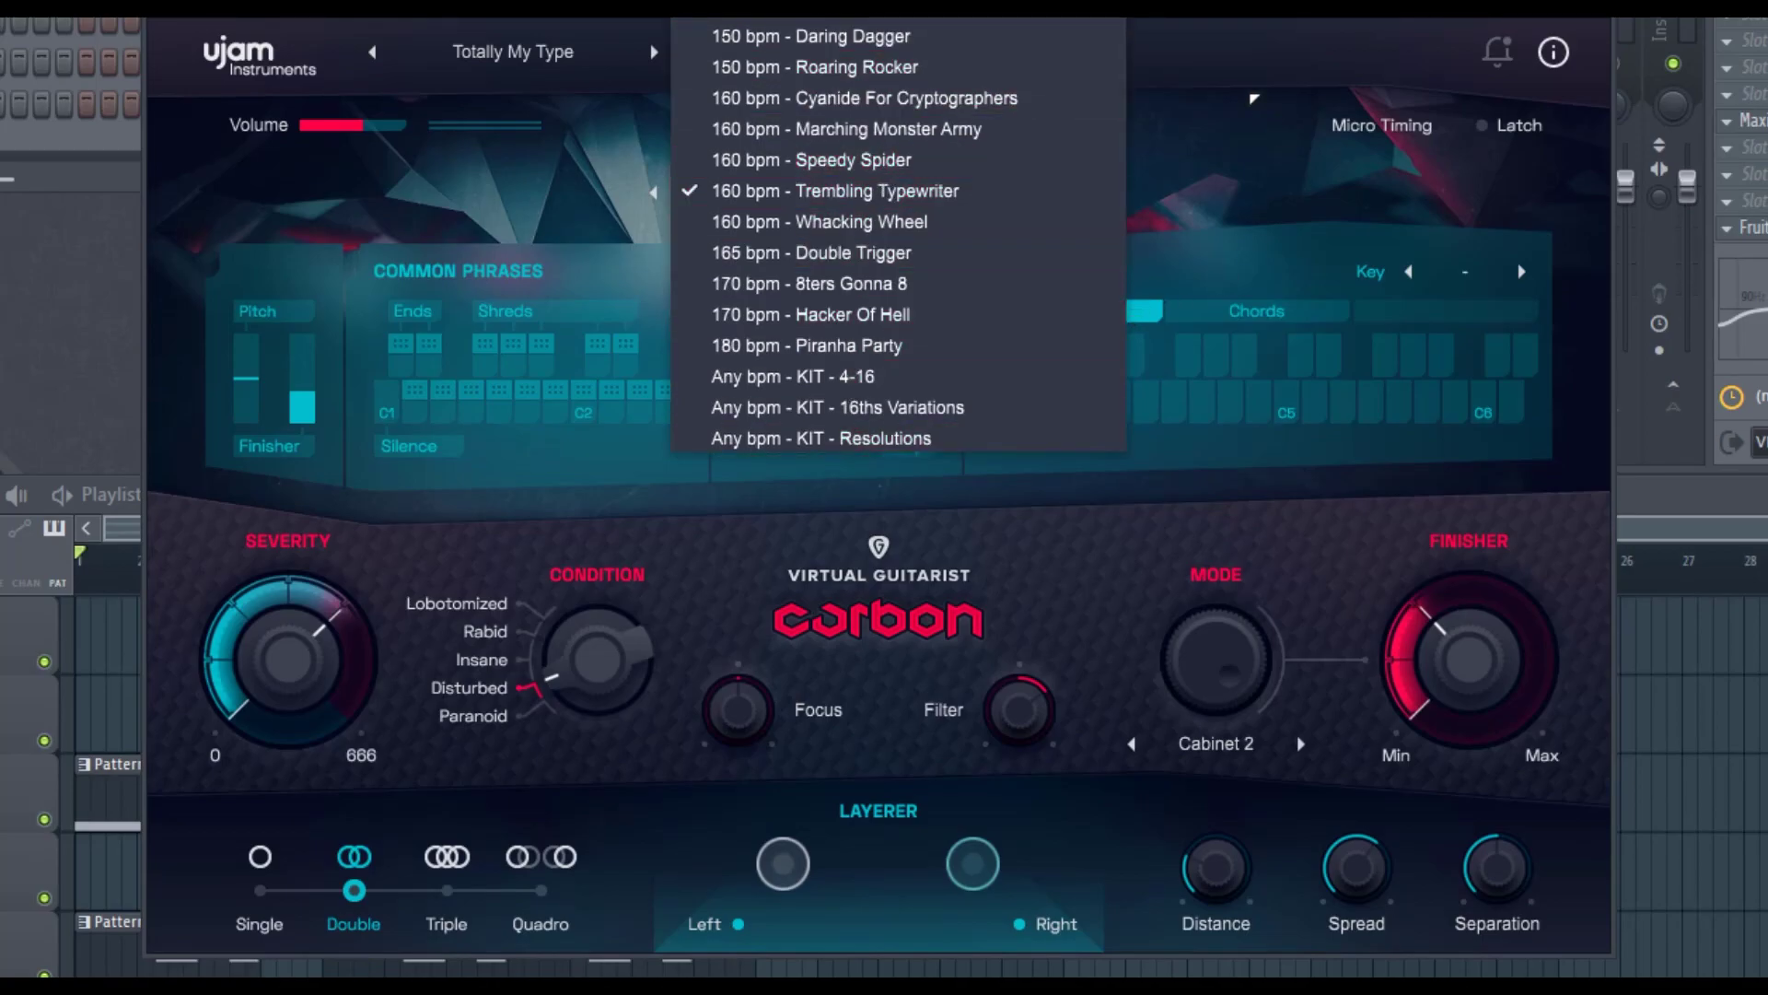
{"action": "left_click", "coordinate": [1254, 100]}
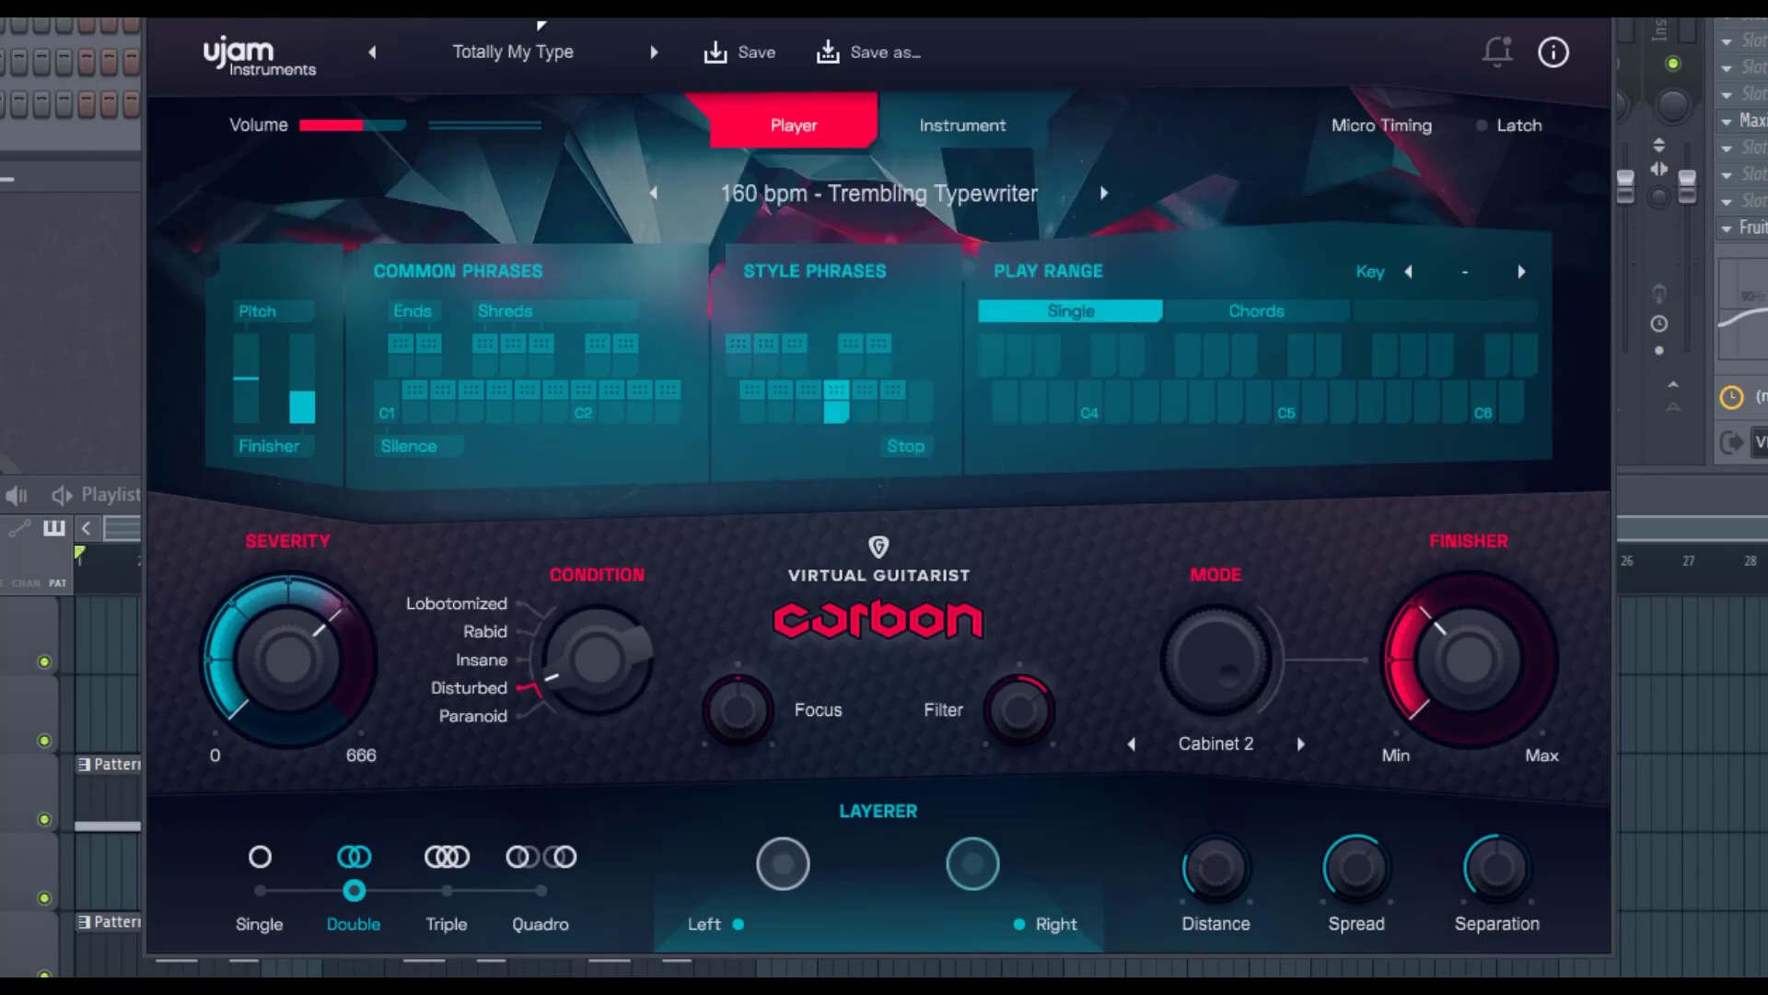
{"action": "left_click", "coordinate": [856, 193]}
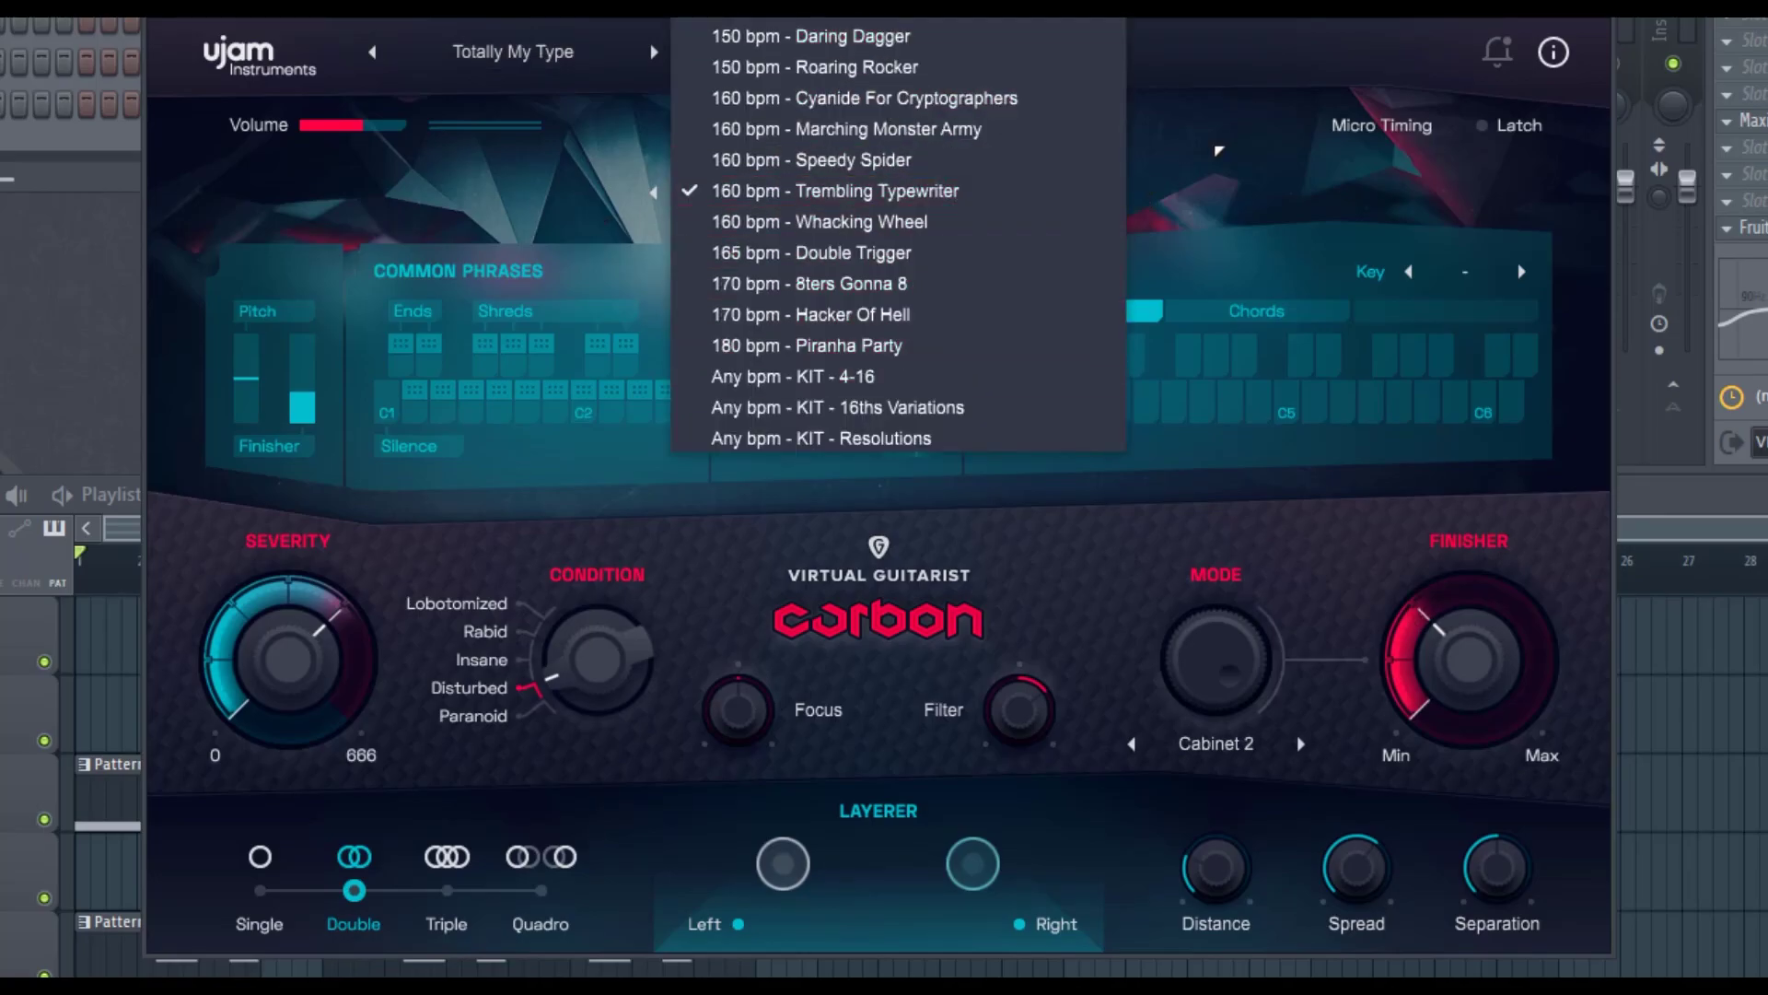
{"action": "left_click", "coordinate": [1237, 150]}
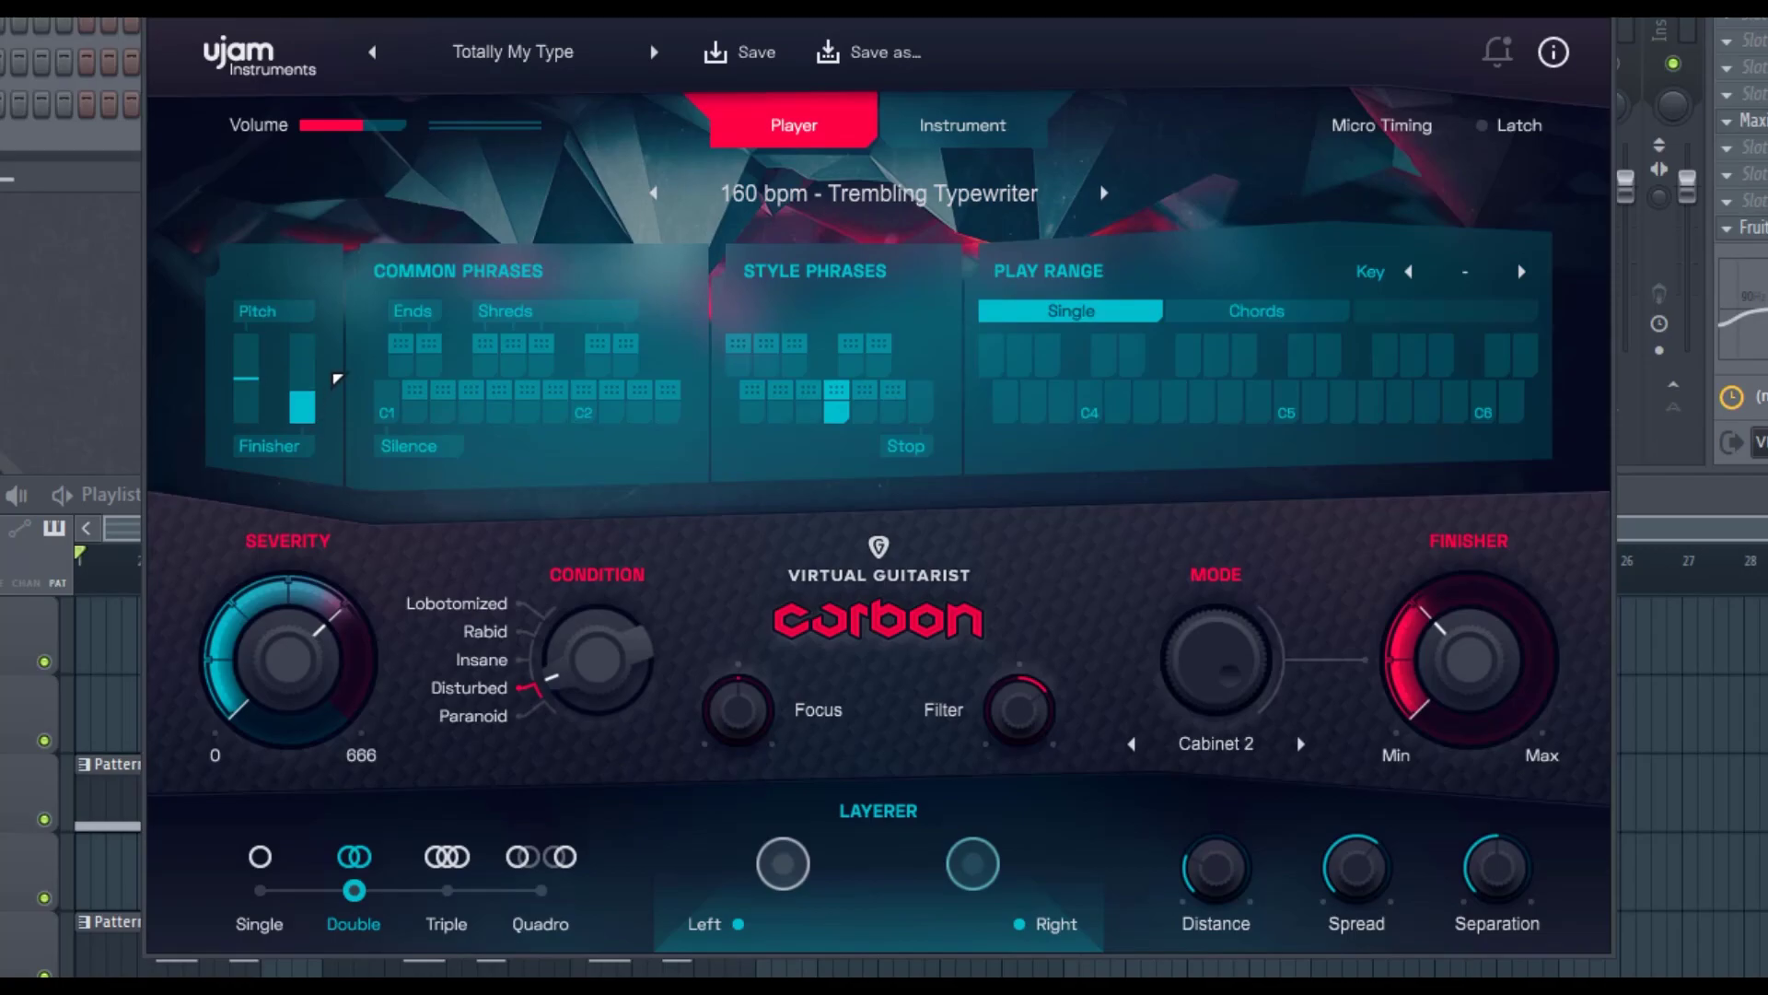
With Latch on, try the Finisher wheel at maximum and the pitch wheel, returning both and switching Latch off.
{"action": "left_click", "coordinate": [1510, 126]}
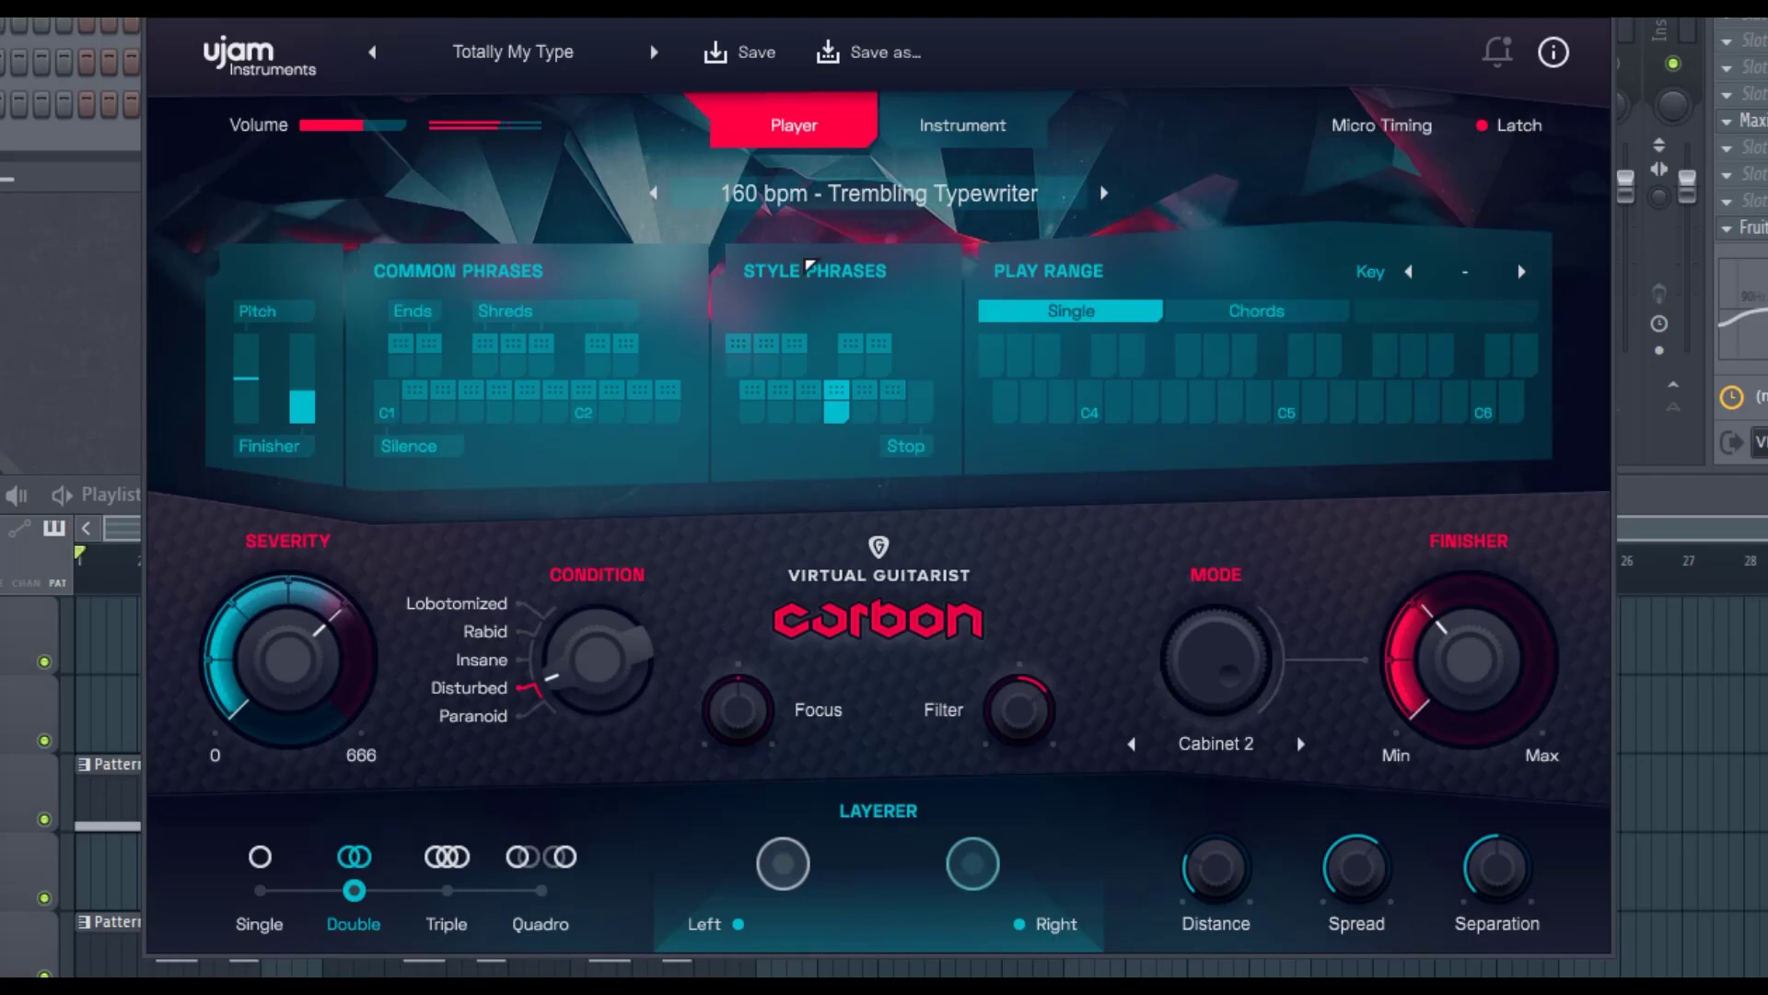
{"action": "left_click_drag", "start_coordinate": [313, 400], "coordinate": [322, 290]}
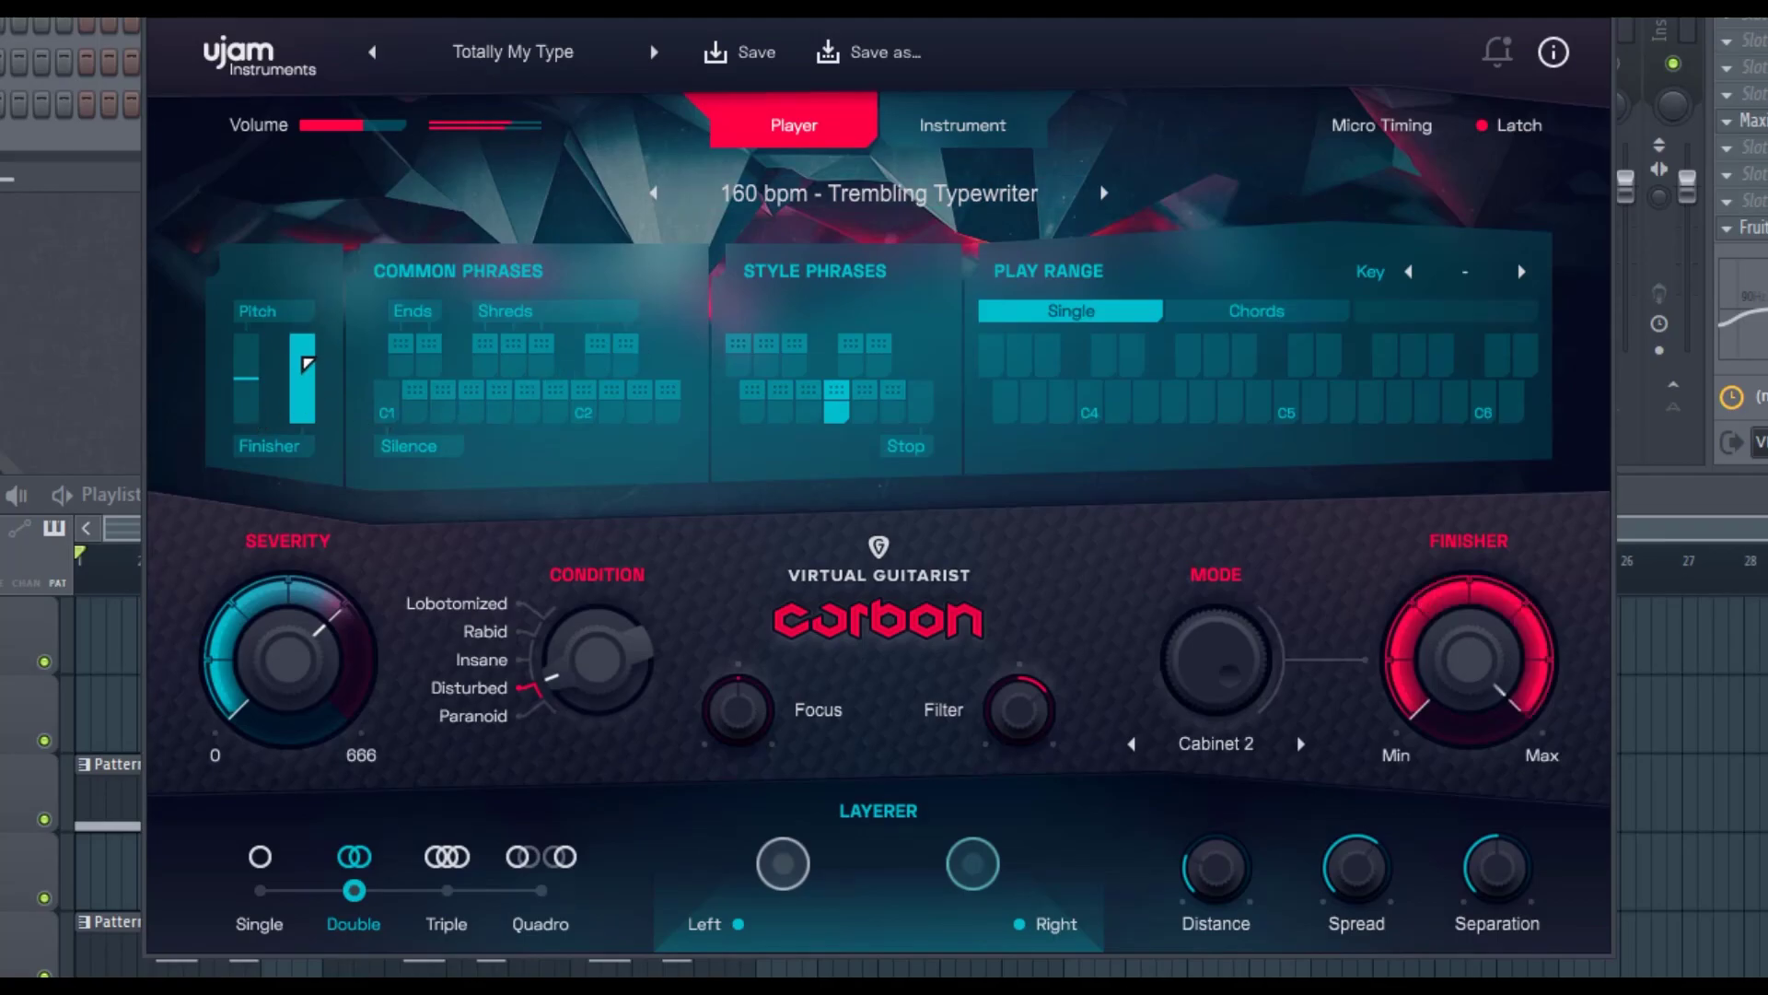
{"action": "left_click_drag", "start_coordinate": [308, 364], "coordinate": [300, 420]}
{"action": "mouse_move", "coordinate": [247, 391]}
{"action": "left_mouse_down"}
{"action": "mouse_move", "coordinate": [260, 297]}
{"action": "mouse_move", "coordinate": [263, 468]}
{"action": "mouse_move", "coordinate": [266, 380]}
{"action": "left_mouse_up"}
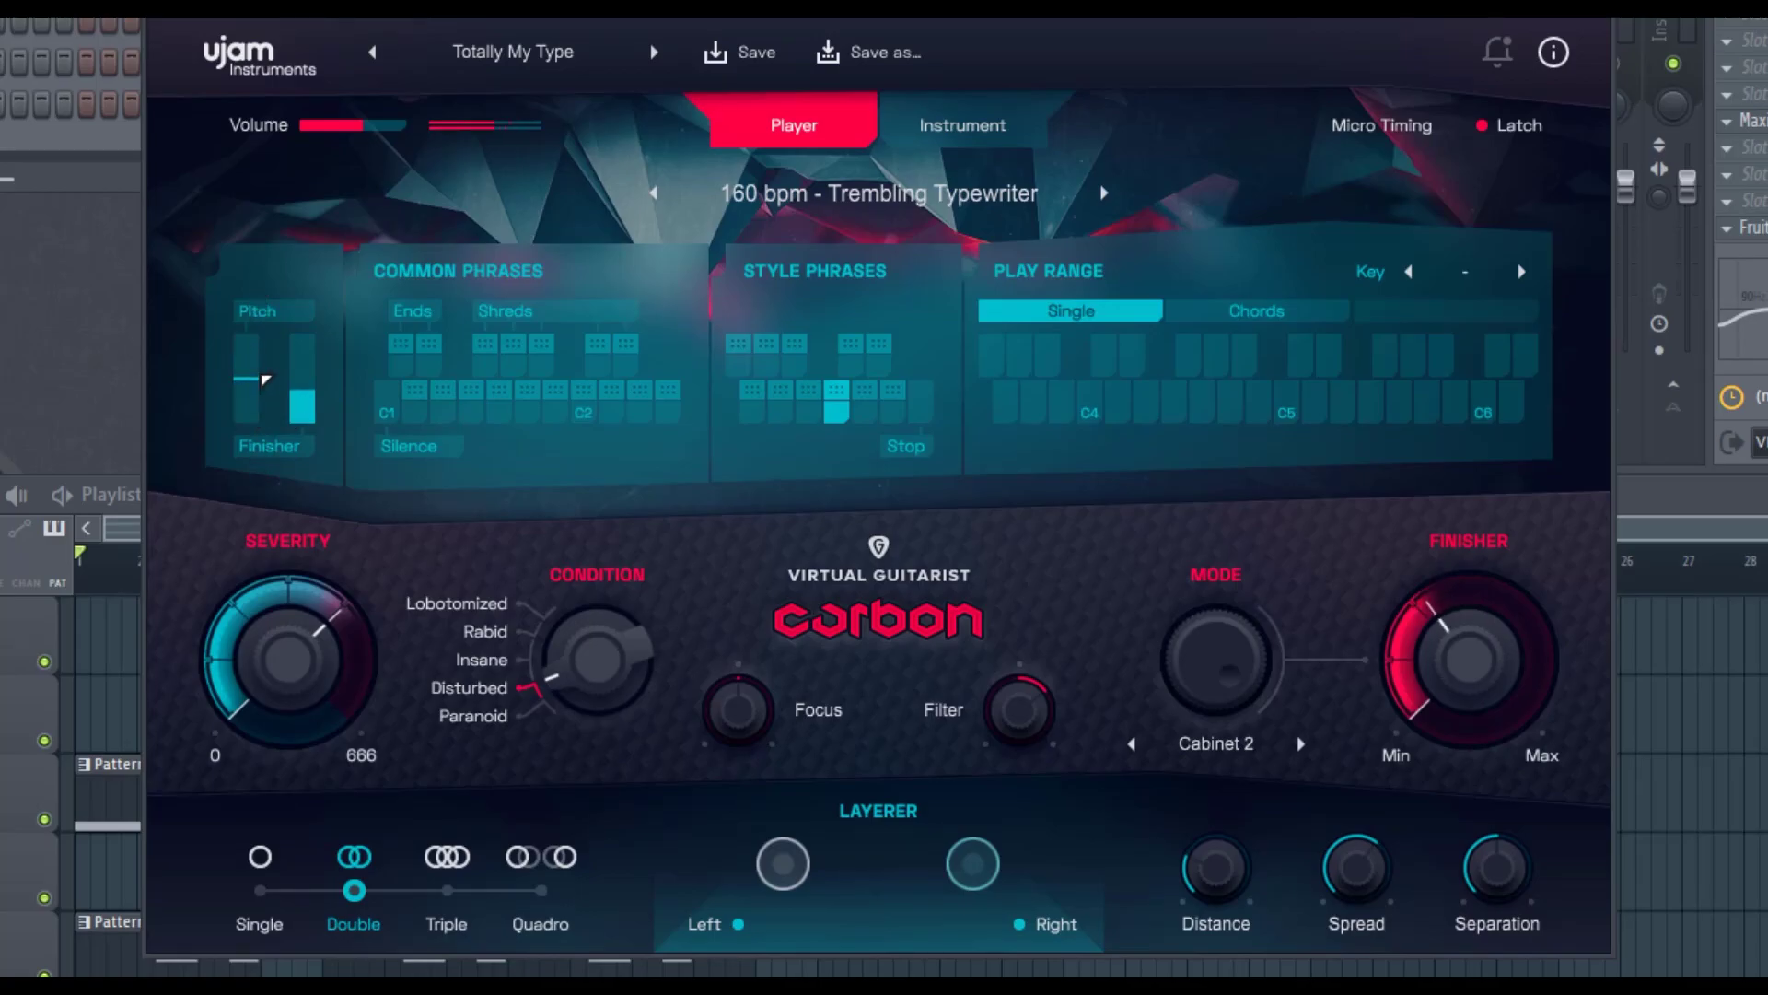
{"action": "left_click", "coordinate": [1515, 126]}
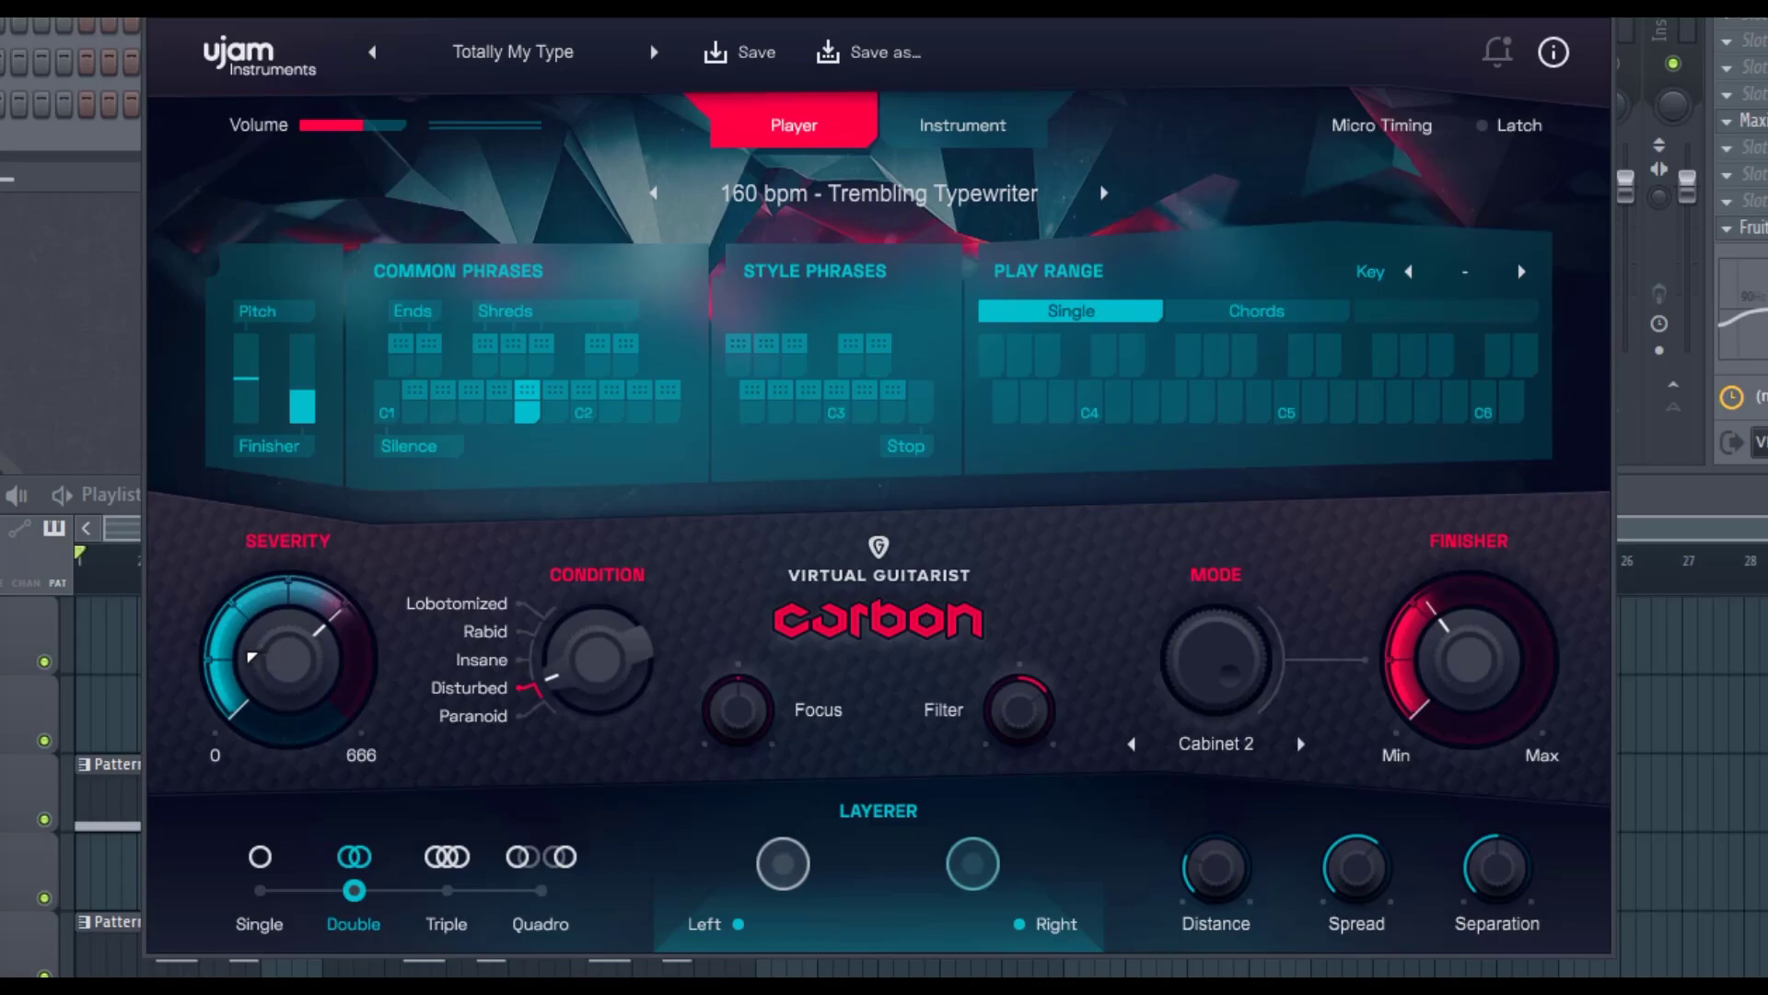
Lower the Severity amount slightly with Latch on, and switch Latch off.
{"action": "left_click", "coordinate": [1511, 126]}
{"action": "mouse_move", "coordinate": [311, 677]}
{"action": "left_mouse_down"}
{"action": "mouse_move", "coordinate": [278, 544]}
{"action": "mouse_move", "coordinate": [282, 817]}
{"action": "mouse_move", "coordinate": [331, 963]}
{"action": "mouse_move", "coordinate": [313, 661]}
{"action": "left_mouse_up"}
{"action": "left_click", "coordinate": [1503, 120]}
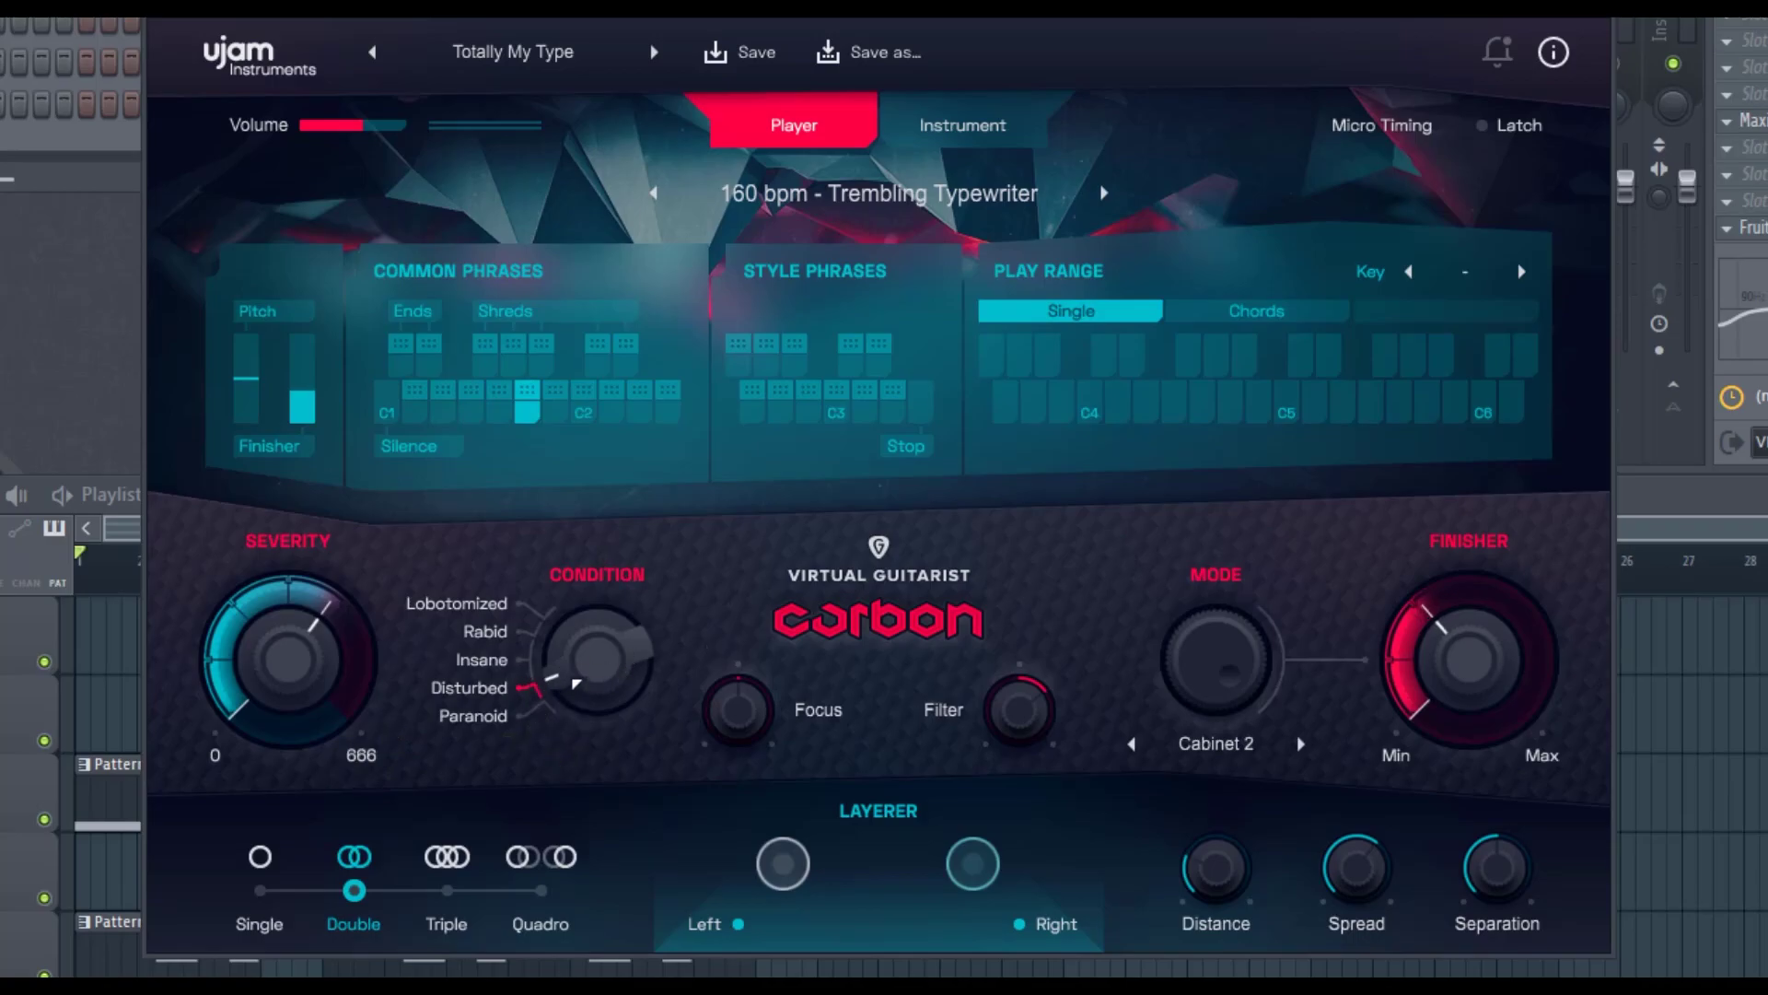
Turn Latch on and try other Condition settings, returning the knob to Disturbed.
{"action": "left_click", "coordinate": [1524, 129]}
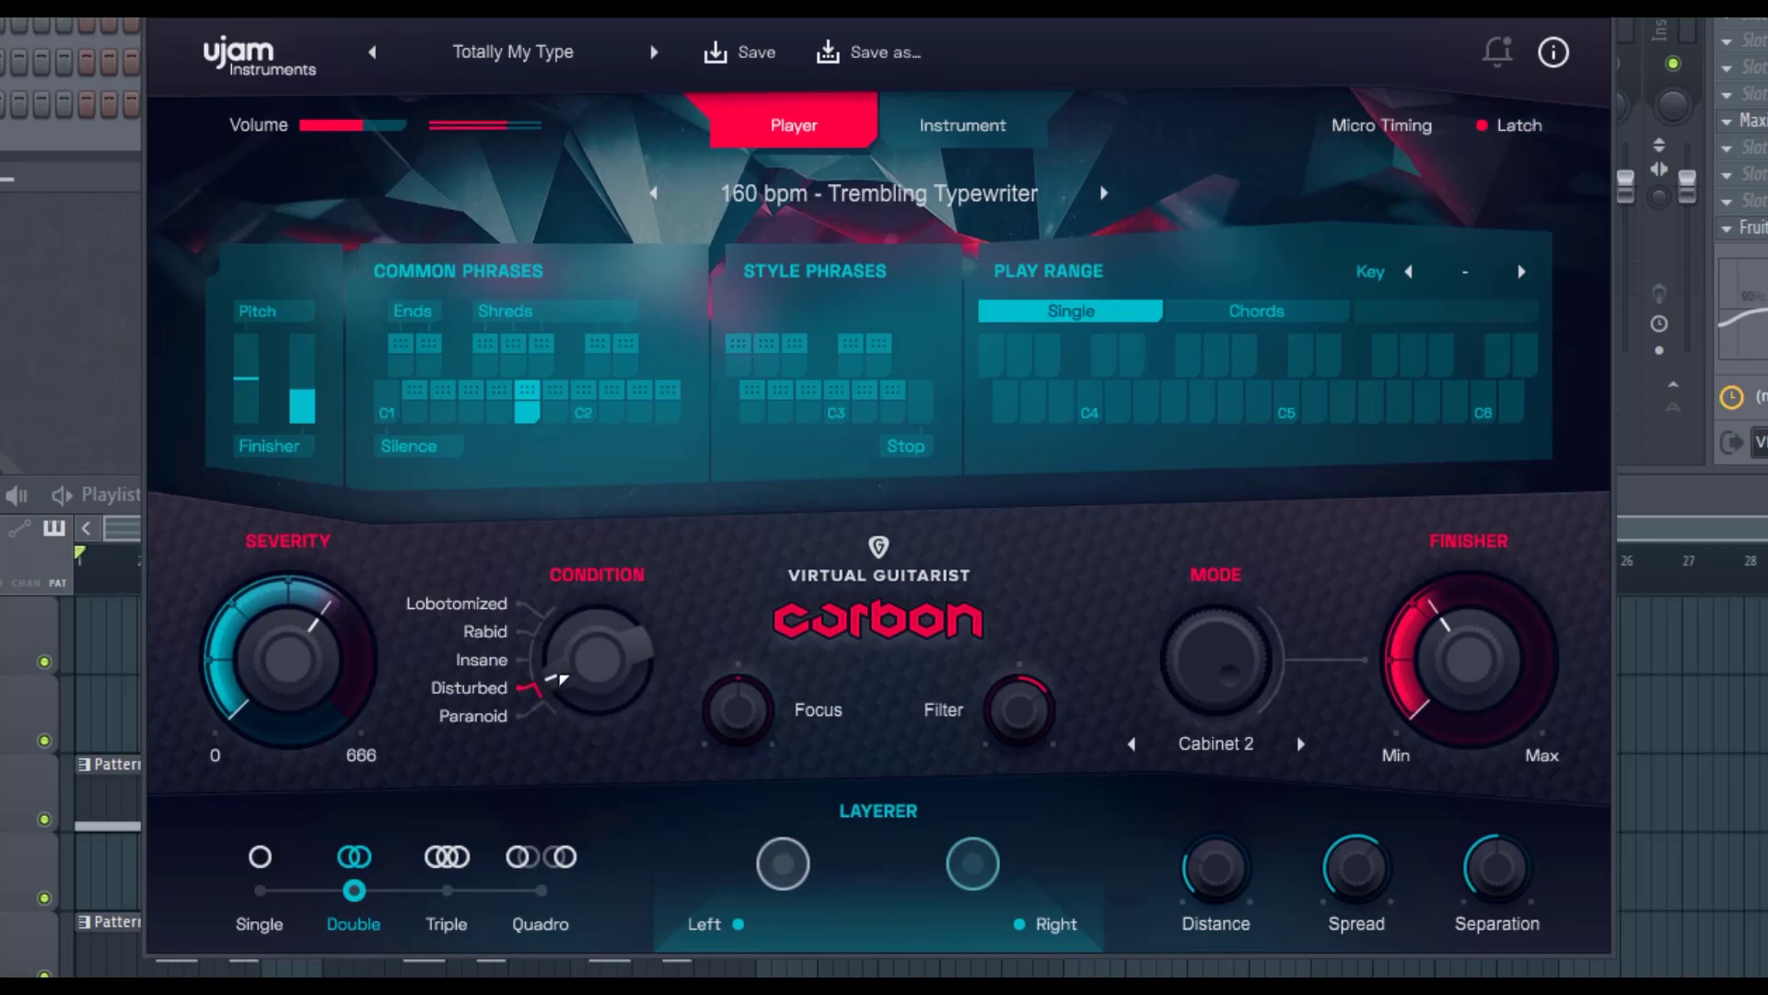
{"action": "left_click_drag", "start_coordinate": [567, 700], "coordinate": [580, 566]}
{"action": "left_click_drag", "start_coordinate": [579, 645], "coordinate": [553, 729]}
Adjust the Focus and Filter knobs slightly and change the Finisher mode to Chorus 2.
{"action": "left_click_drag", "start_coordinate": [804, 739], "coordinate": [739, 742]}
{"action": "mouse_move", "coordinate": [978, 709]}
{"action": "left_mouse_down"}
{"action": "mouse_move", "coordinate": [978, 737]}
{"action": "mouse_move", "coordinate": [978, 681]}
{"action": "mouse_move", "coordinate": [980, 709]}
{"action": "left_mouse_up"}
{"action": "left_click_drag", "start_coordinate": [1235, 681], "coordinate": [1500, 589]}
{"action": "mouse_move", "coordinate": [1241, 644]}
{"action": "left_mouse_down"}
{"action": "mouse_move", "coordinate": [1240, 799]}
{"action": "mouse_move", "coordinate": [1255, 637]}
{"action": "left_mouse_up"}
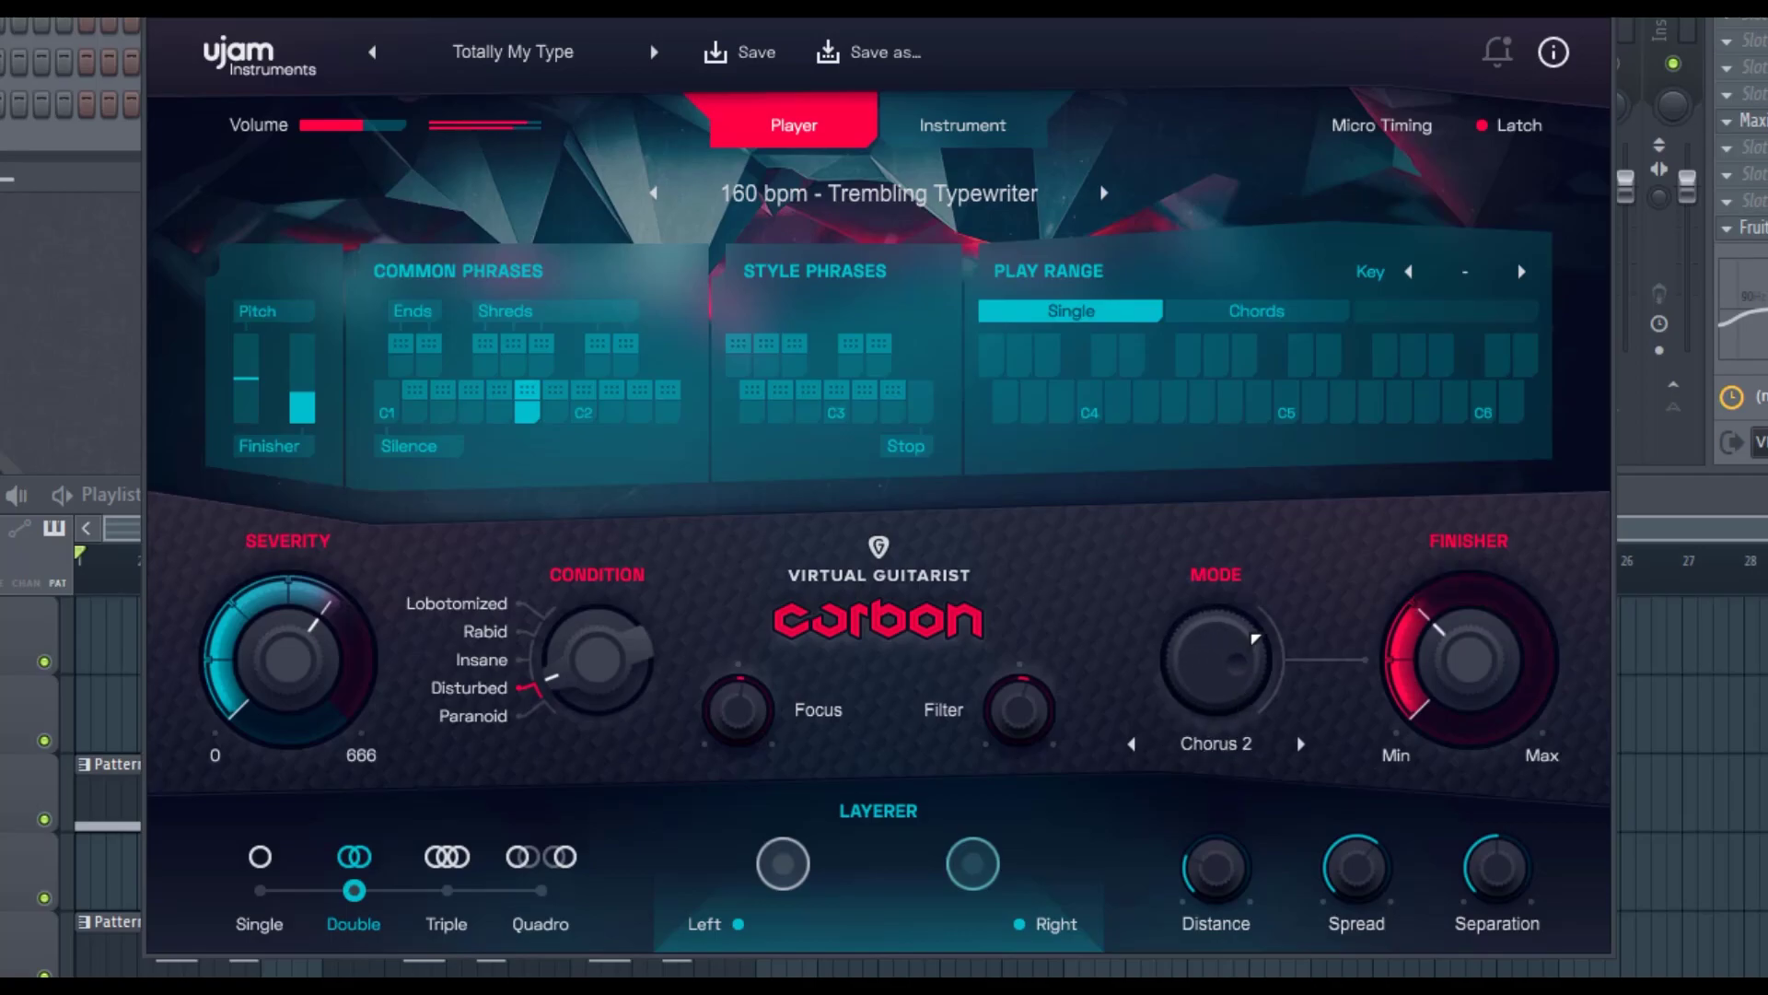
Switch Latch off and test the range of the Focus and Filter knobs, keeping their settings.
{"action": "left_click", "coordinate": [1501, 125]}
{"action": "left_click_drag", "start_coordinate": [755, 707], "coordinate": [747, 632]}
{"action": "left_click_drag", "start_coordinate": [1006, 718], "coordinate": [1002, 706]}
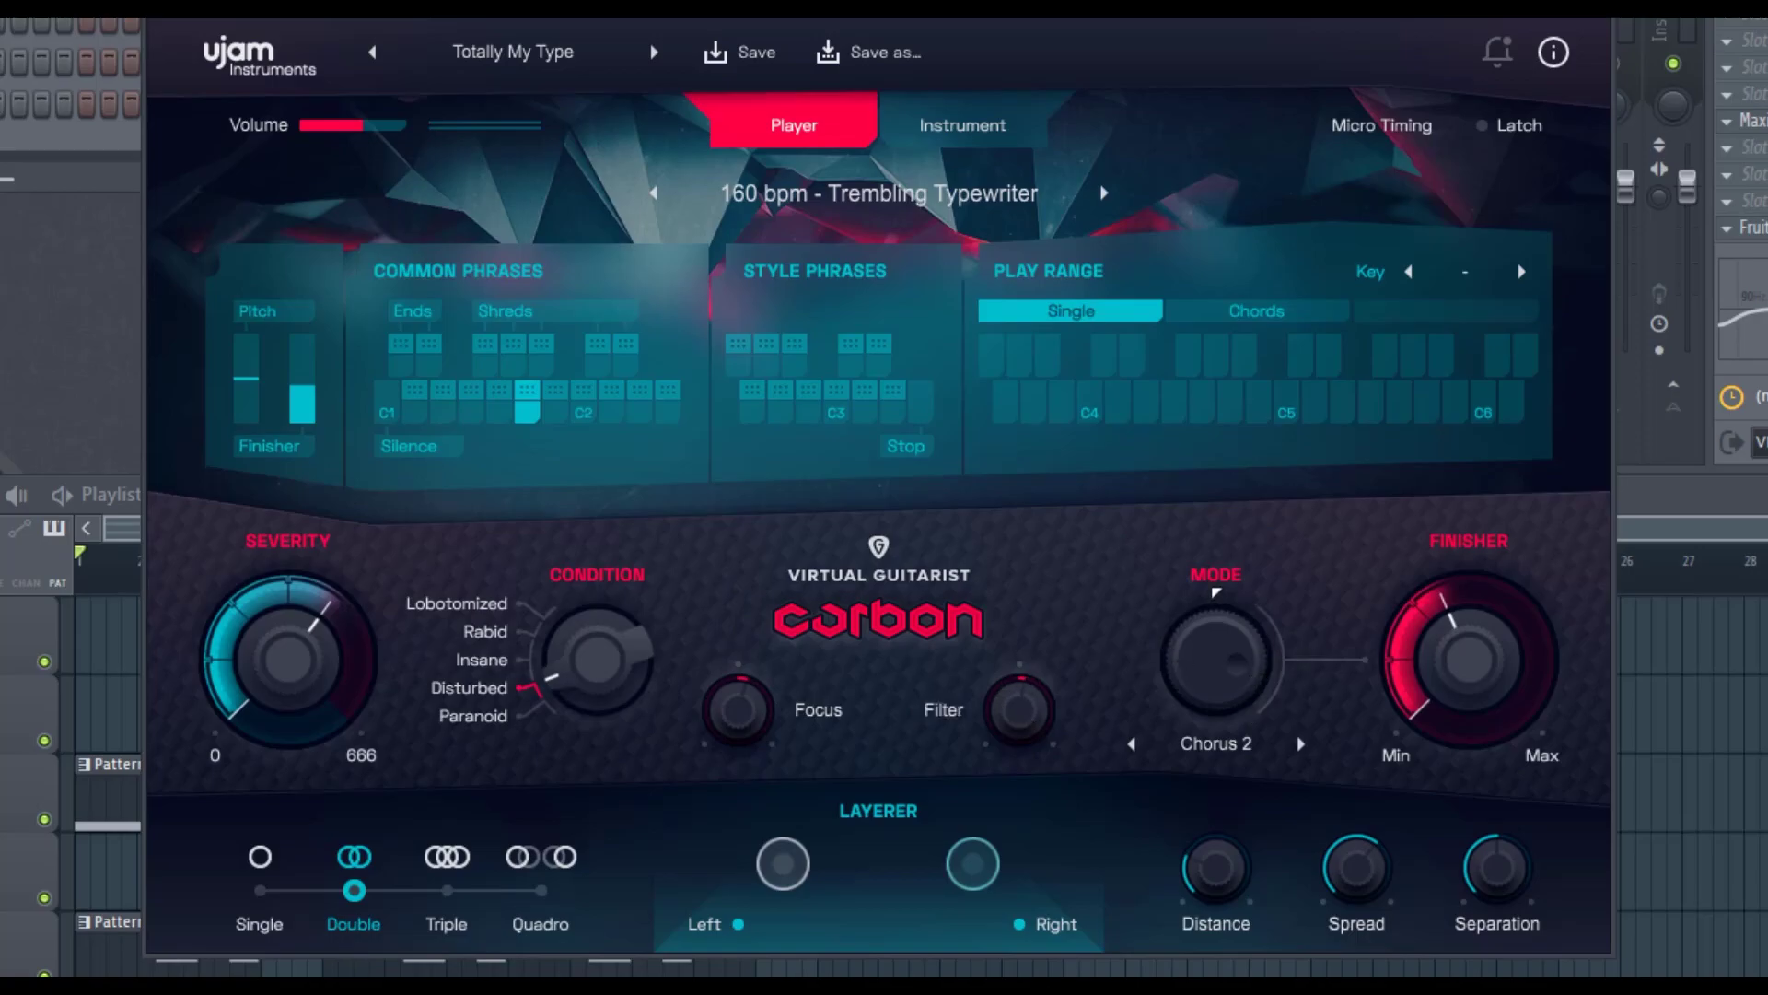
Browse the Finisher mode's effects list while keeping Chorus 2, and try sweeping the Finisher amount.
{"action": "left_click", "coordinate": [1228, 748]}
{"action": "scroll", "coordinate": [1228, 748], "scroll_direction": "up", "scroll_amount": 4}
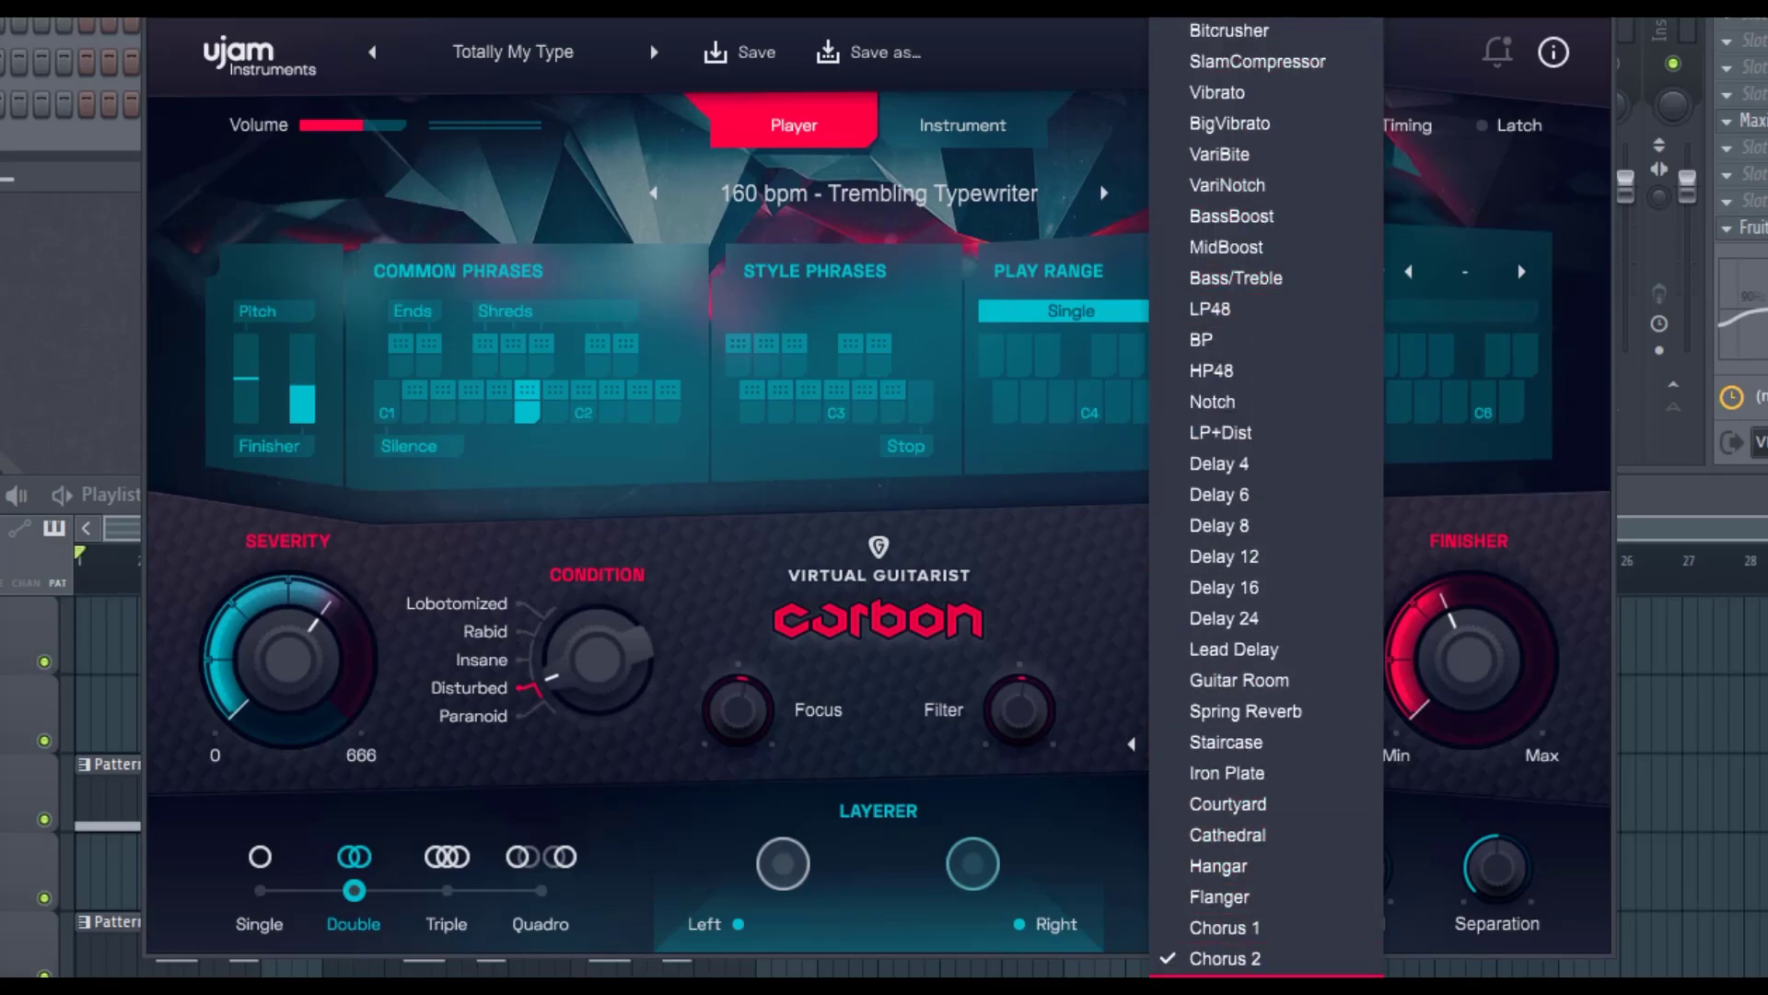
{"action": "scroll", "coordinate": [1255, 875], "scroll_direction": "down", "scroll_amount": 4}
{"action": "left_click", "coordinate": [1101, 571]}
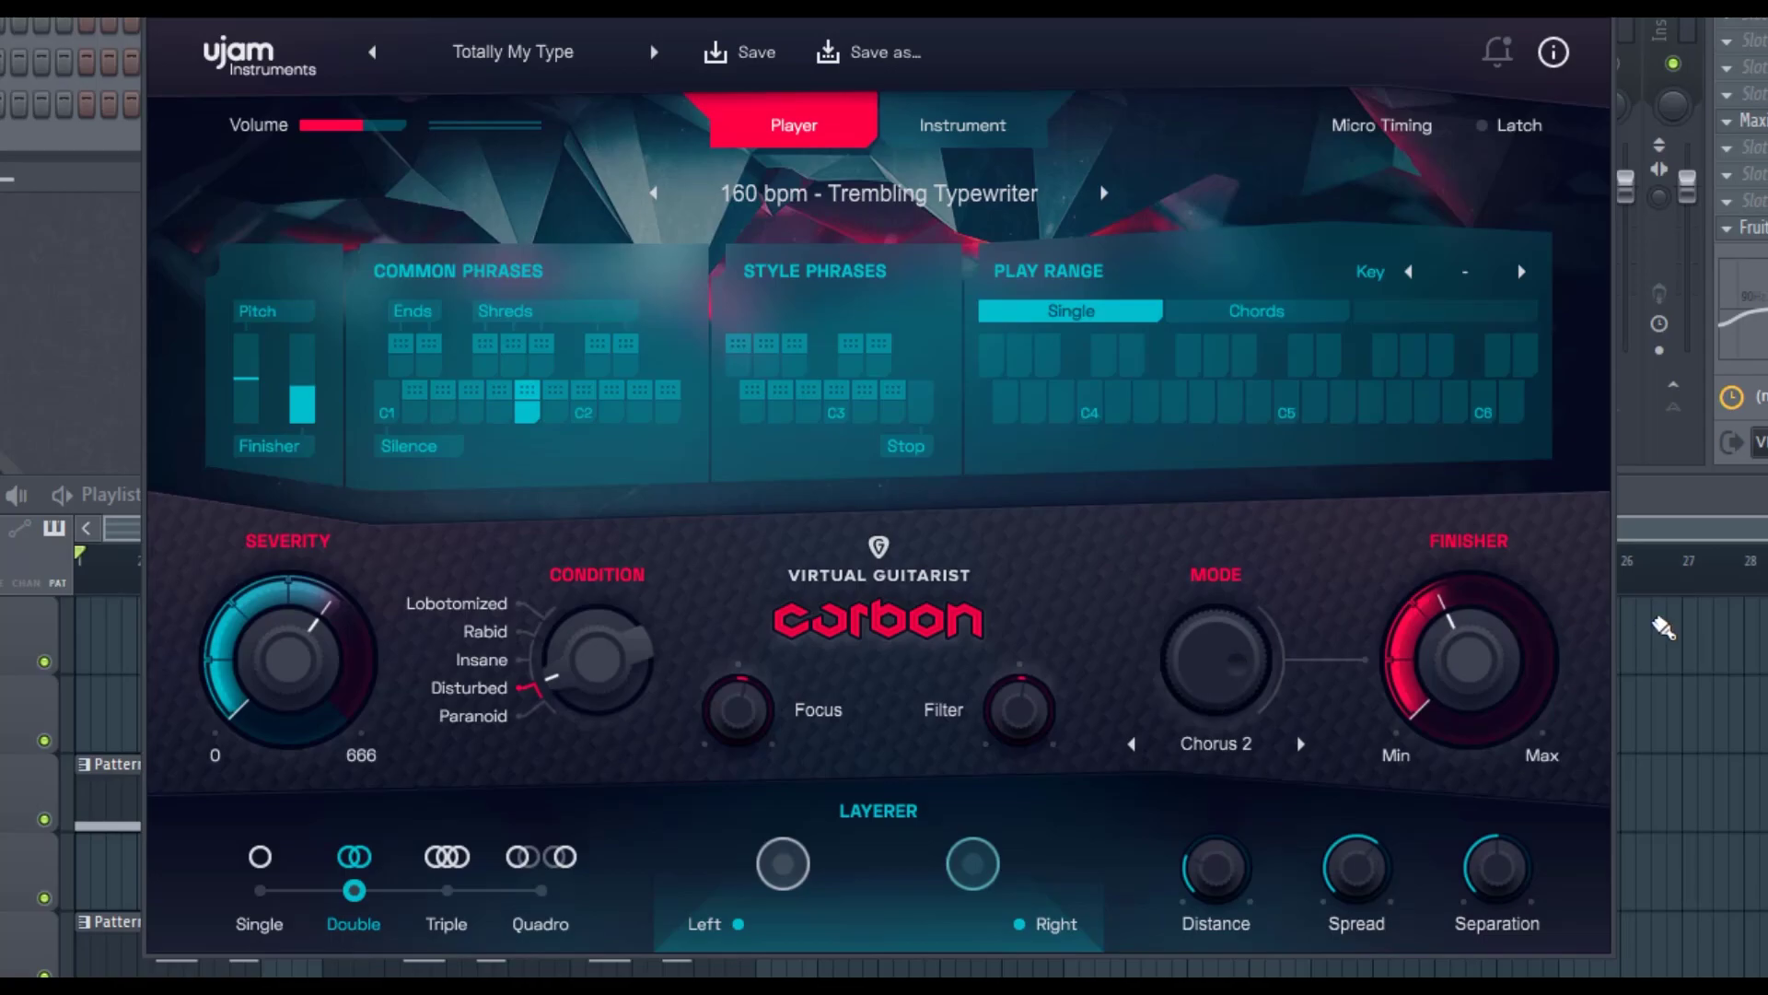
{"action": "left_click_drag", "start_coordinate": [1471, 689], "coordinate": [1509, 553]}
{"action": "left_click_drag", "start_coordinate": [1159, 562], "coordinate": [921, 645]}
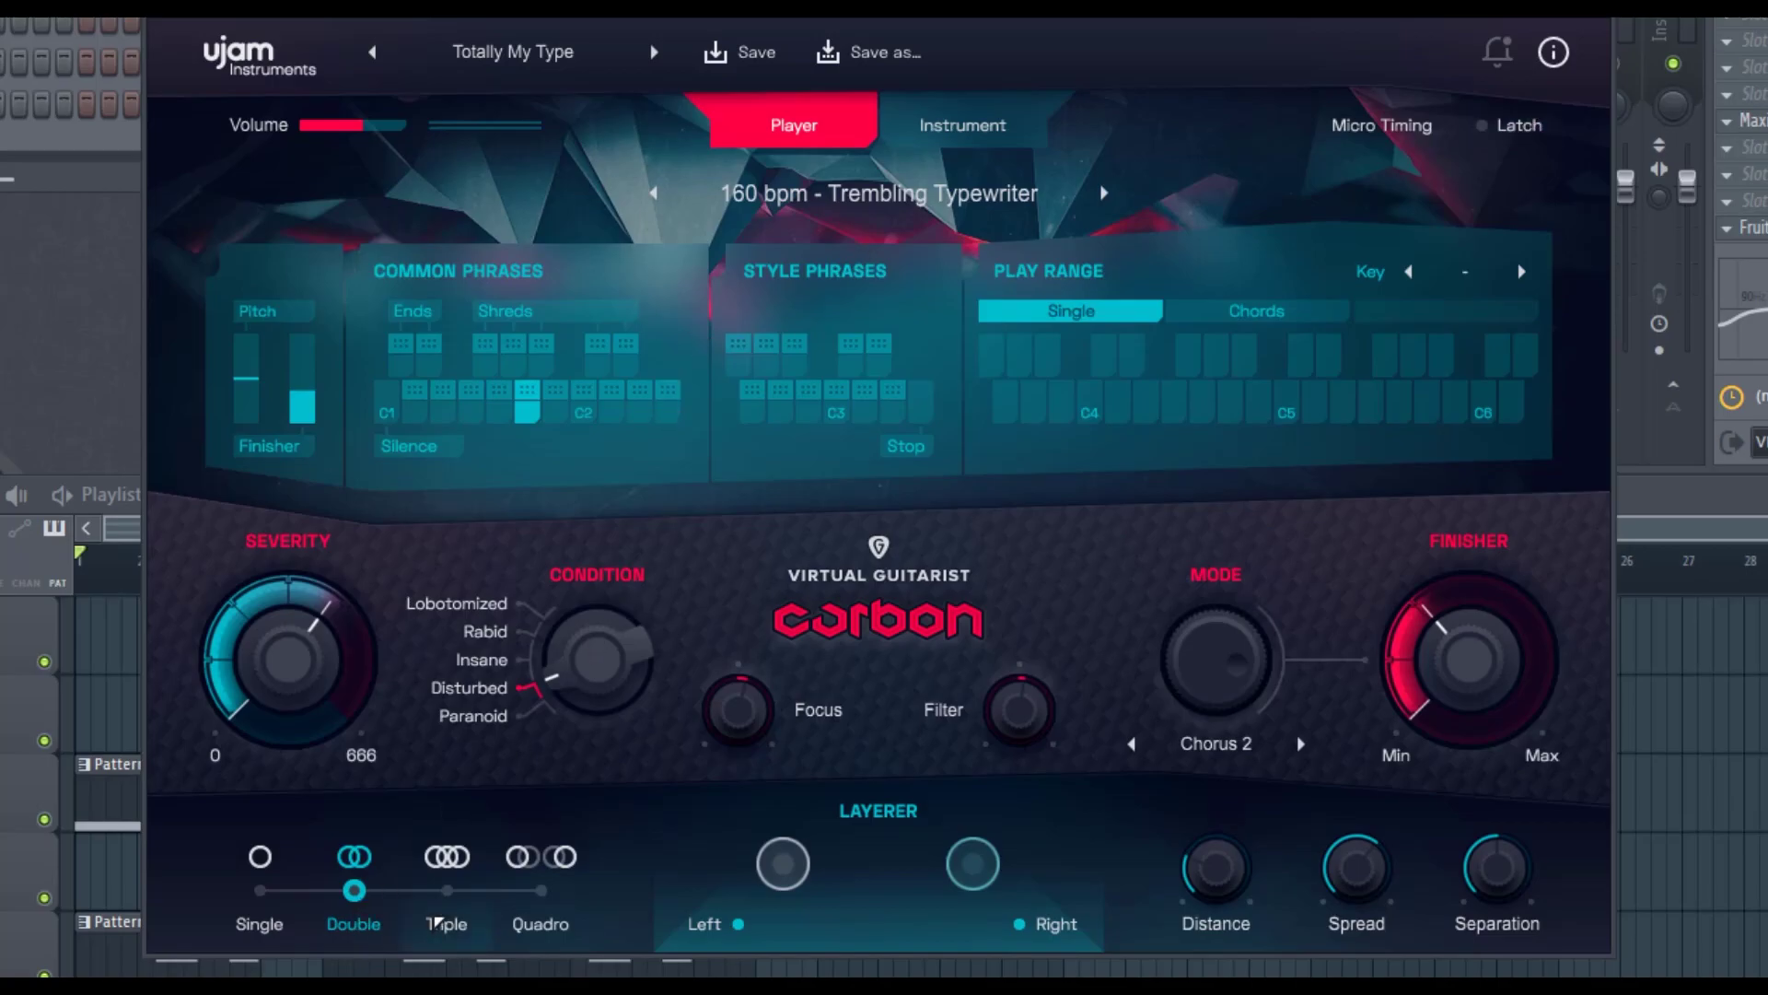
Turn Latch on and set the Layerer to Single.
{"action": "left_click", "coordinate": [1520, 126]}
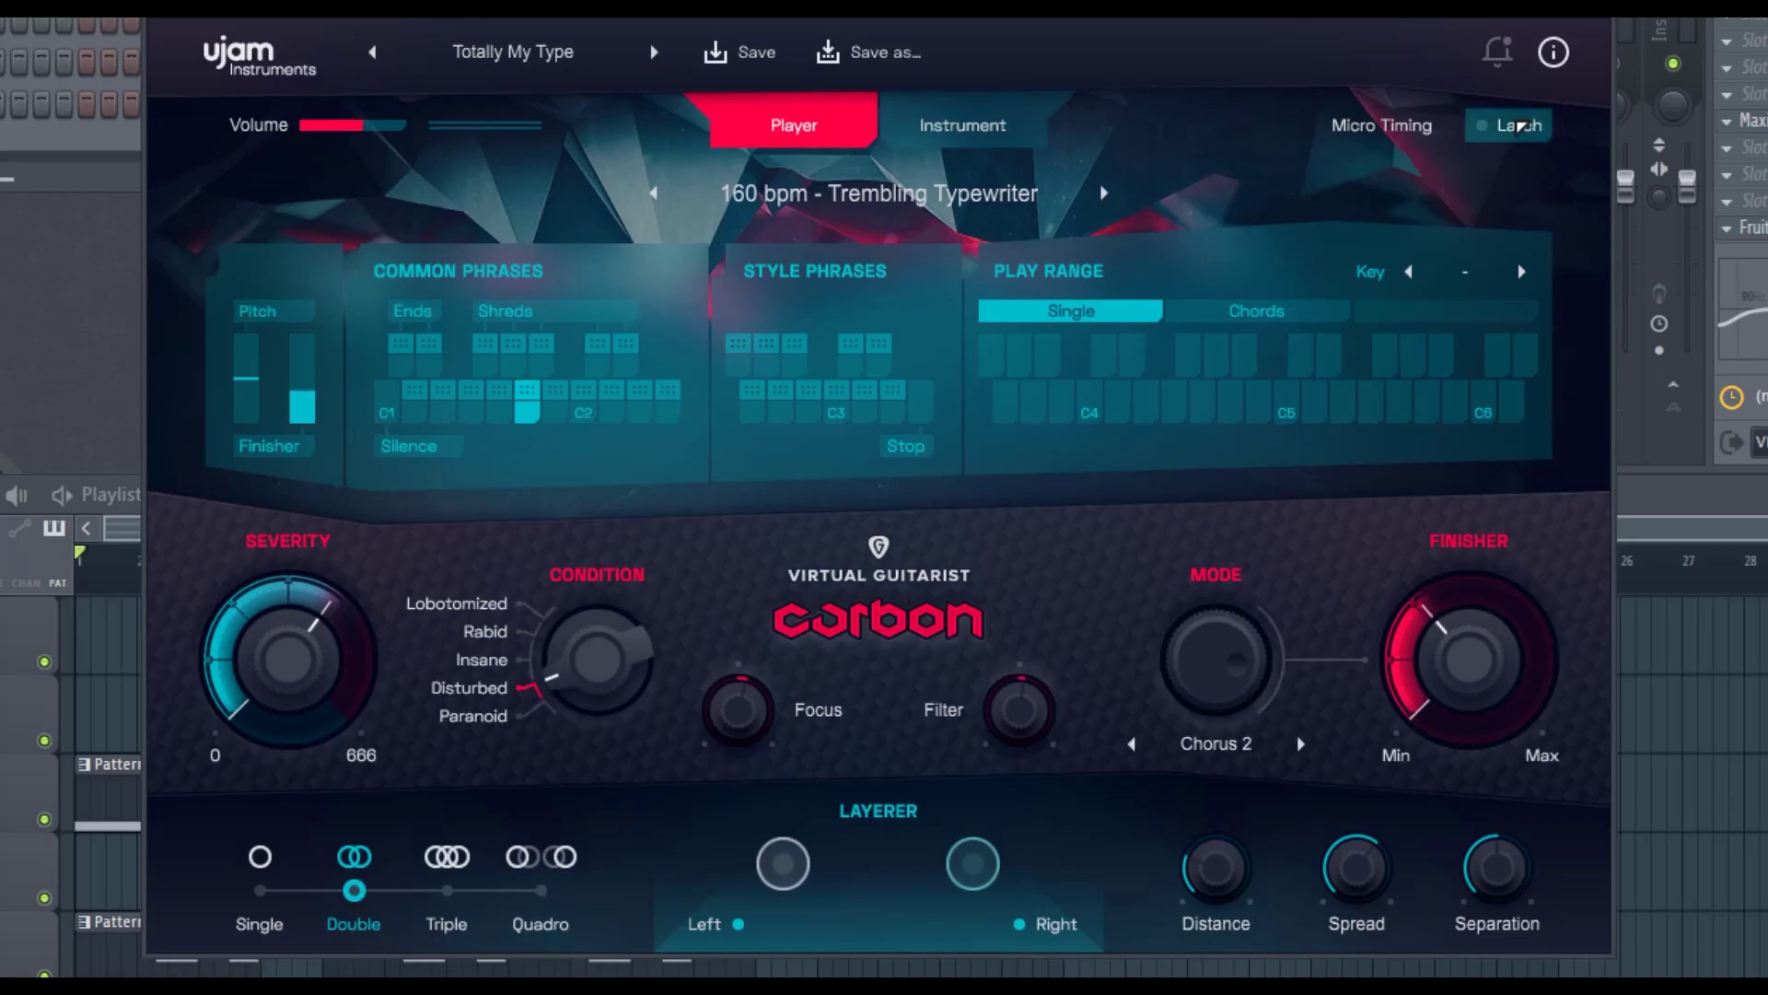
{"action": "left_click", "coordinate": [276, 914]}
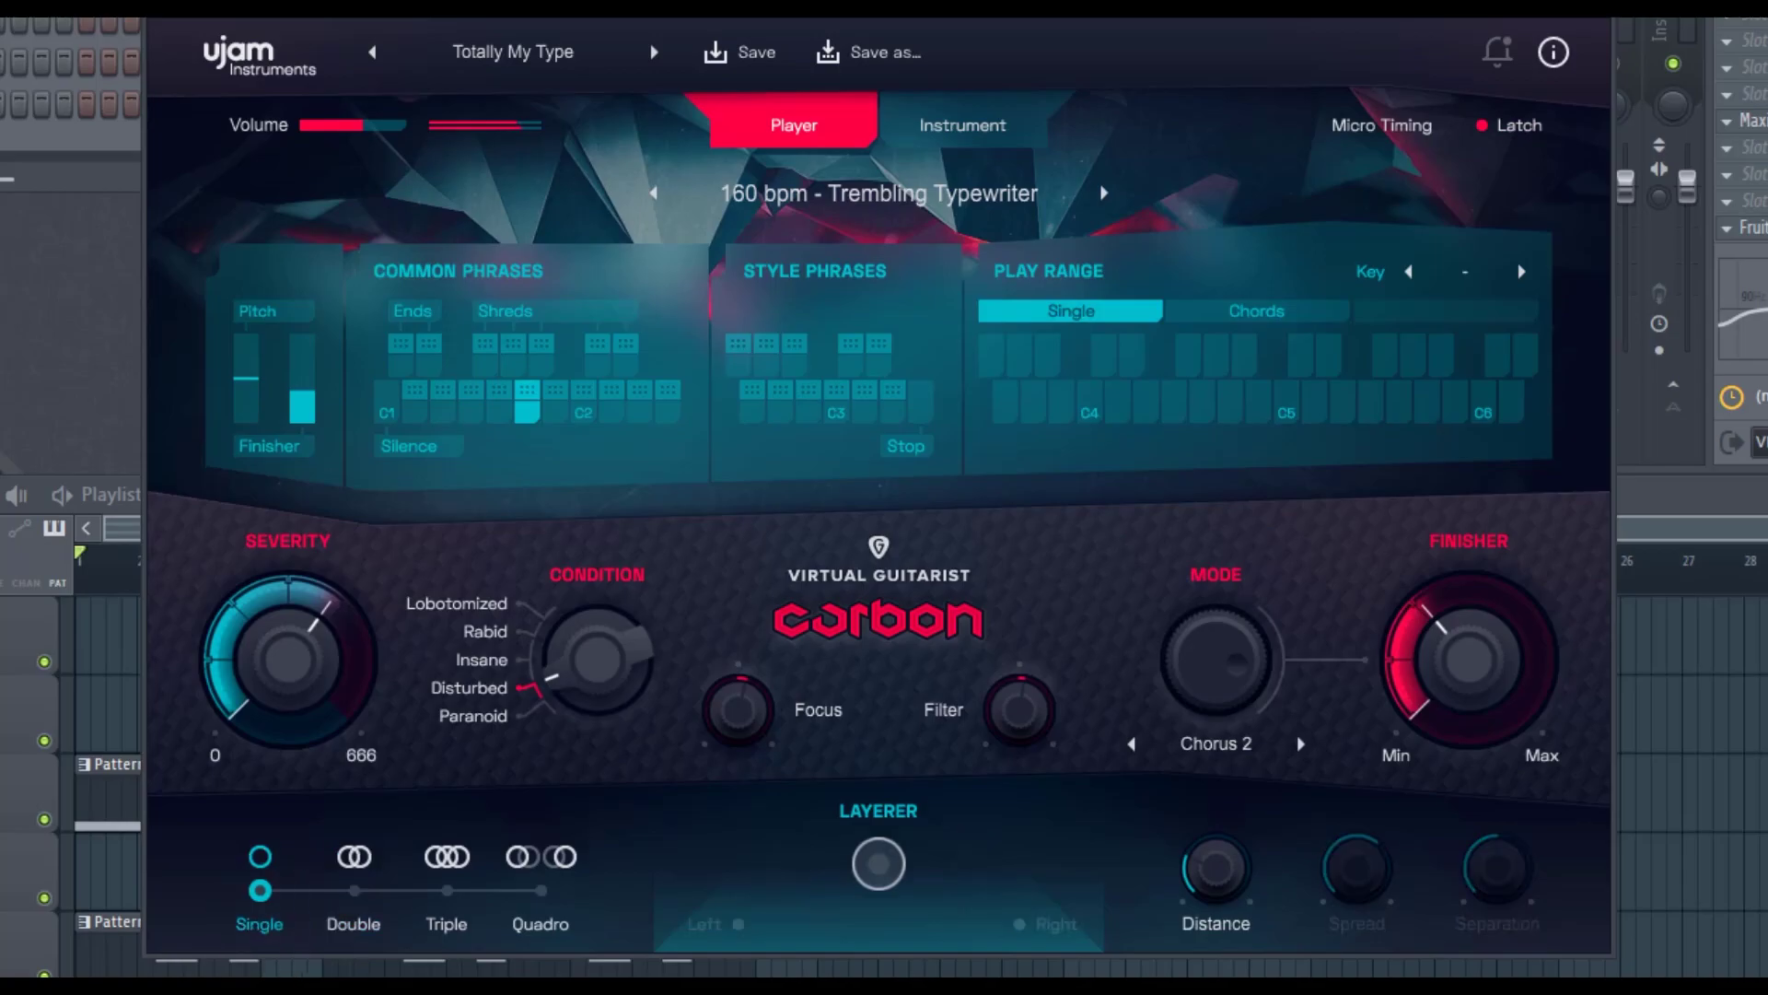
Try the Layerer's Double, Triple and Quadro settings, returning to Double.
{"action": "left_click", "coordinate": [354, 888]}
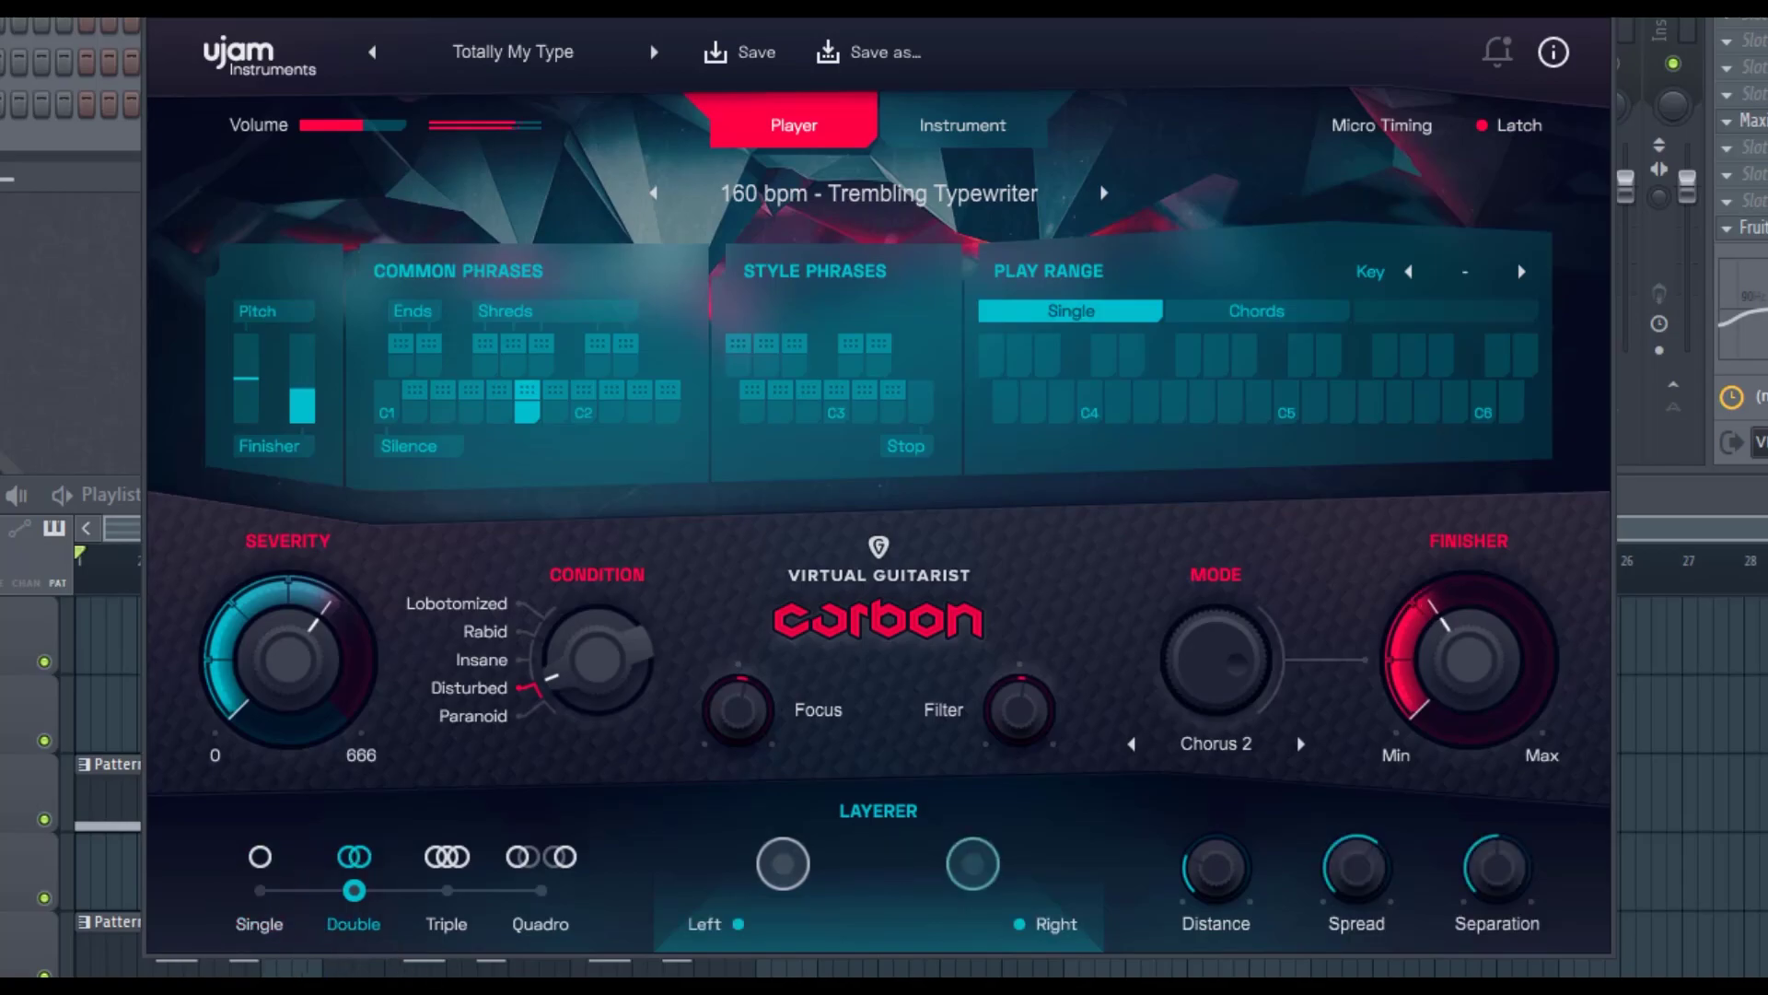
{"action": "left_click", "coordinate": [447, 890]}
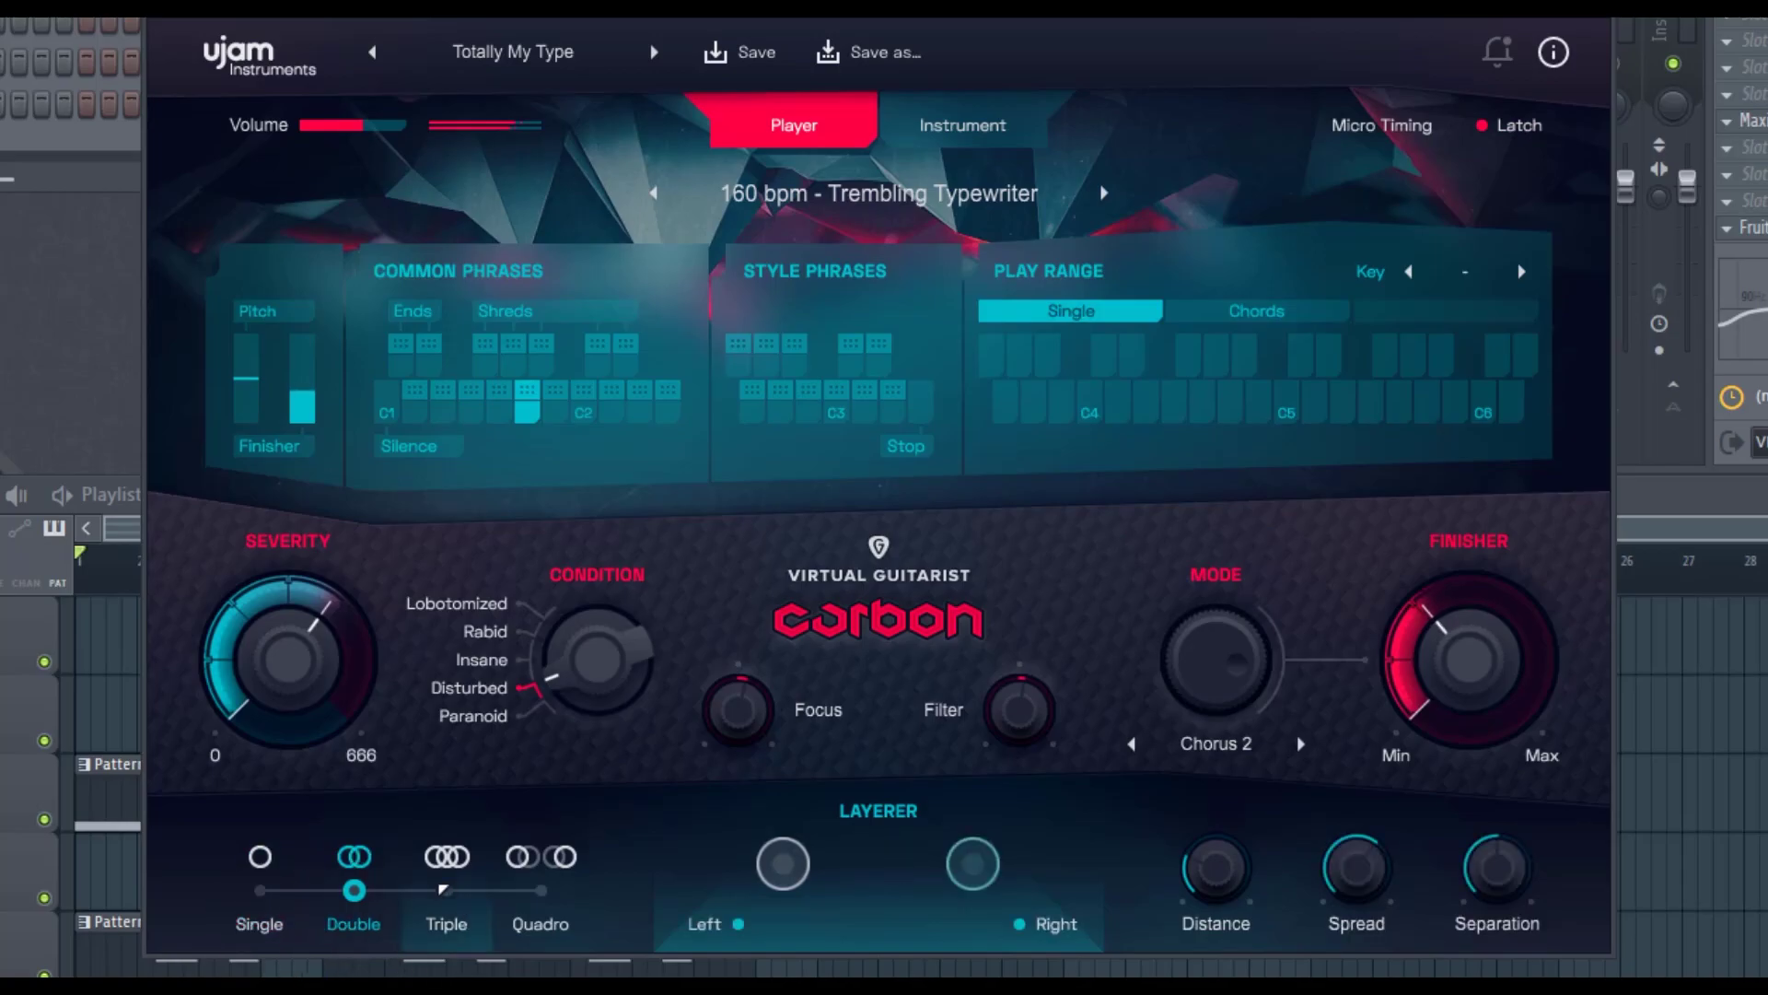
{"action": "left_click", "coordinate": [533, 889]}
{"action": "left_click", "coordinate": [368, 884]}
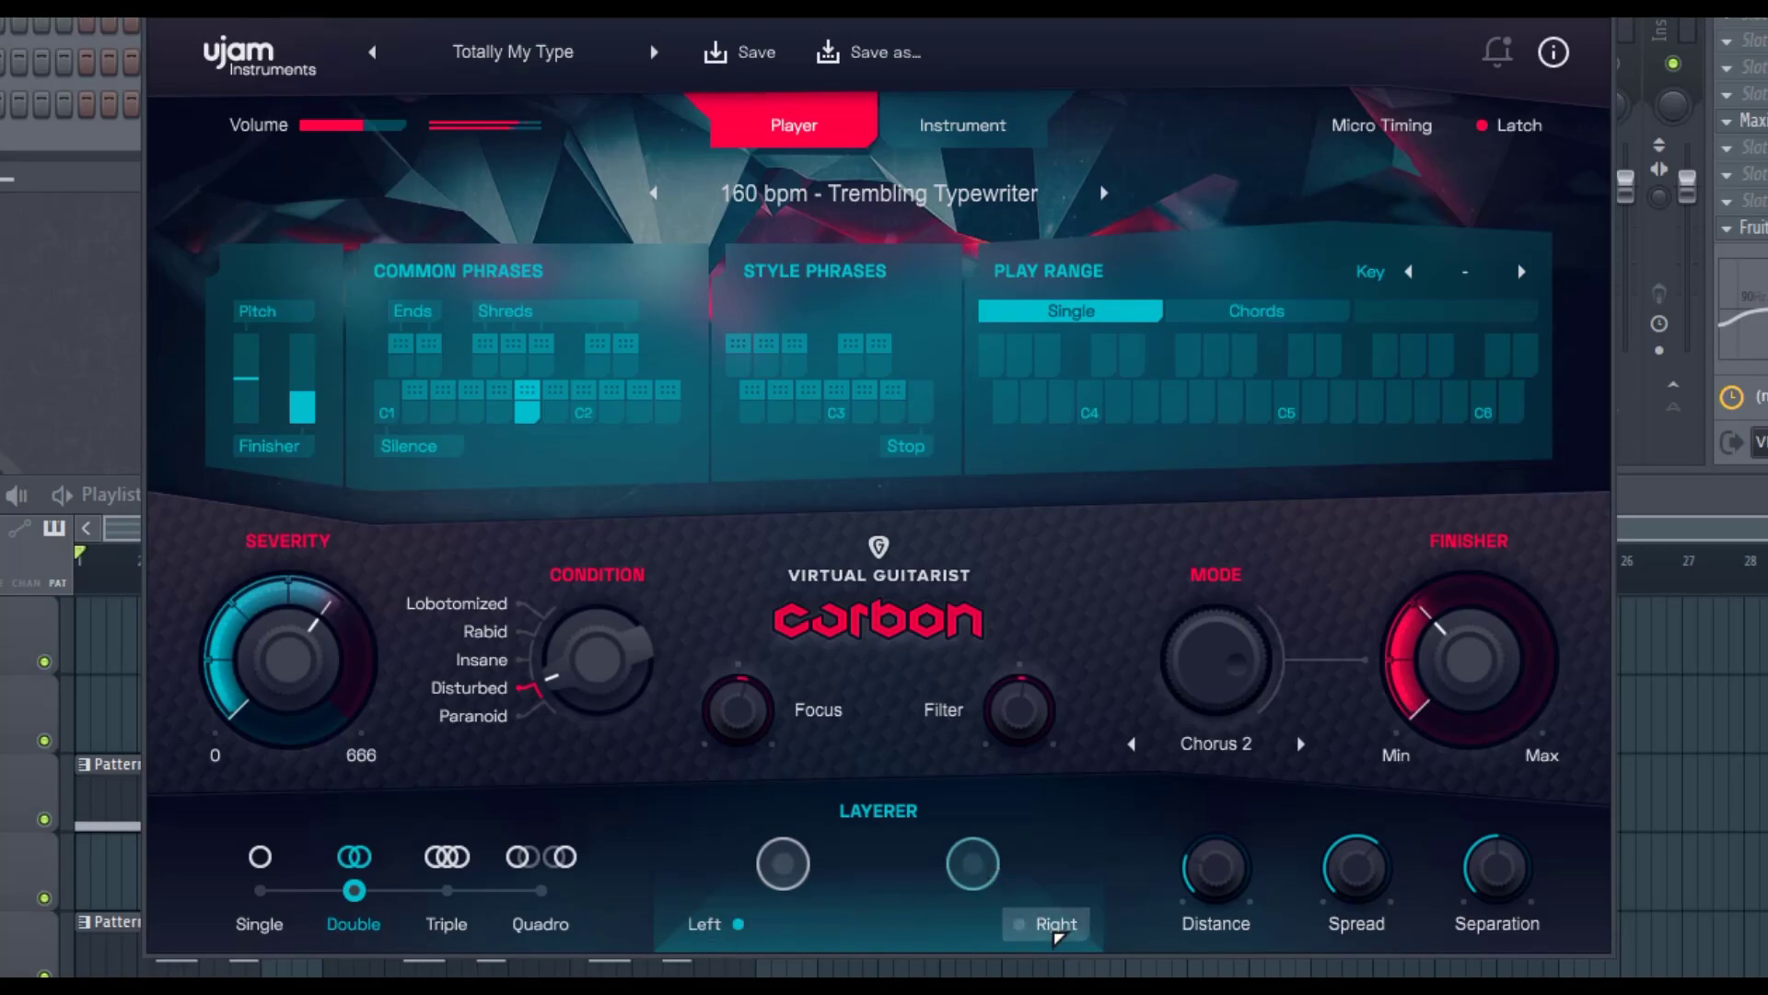
{"action": "left_click", "coordinate": [542, 921]}
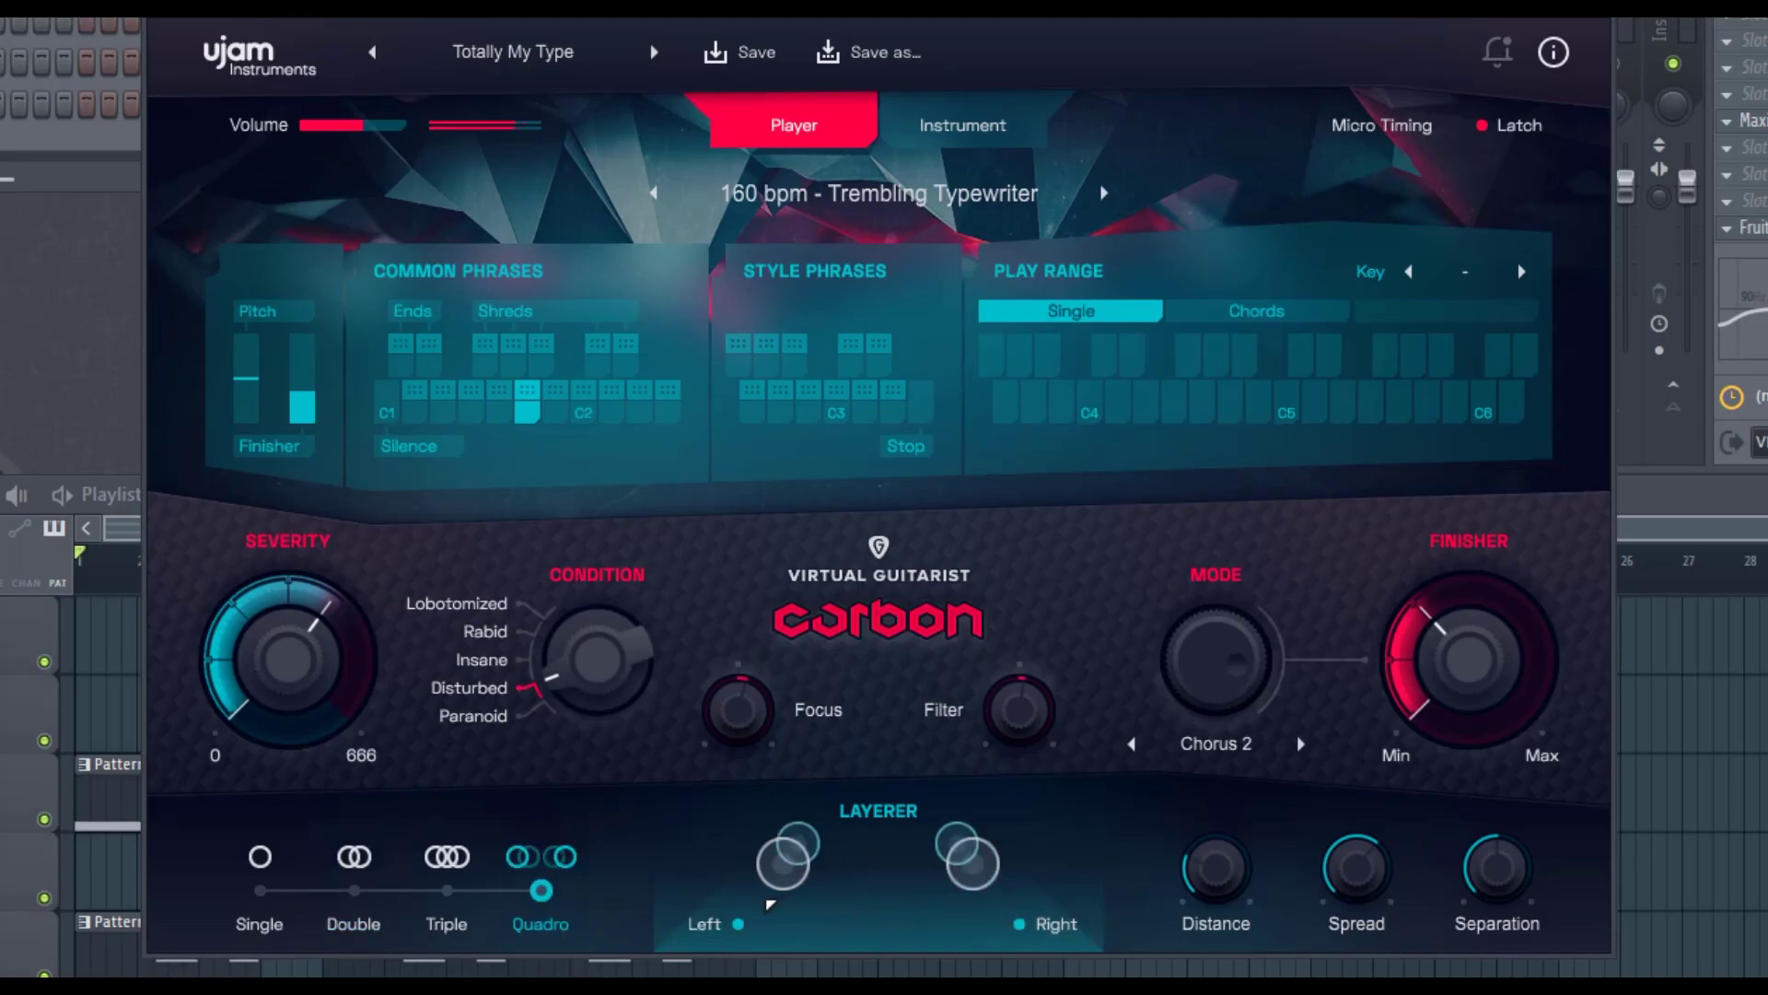
{"action": "left_click", "coordinate": [354, 866]}
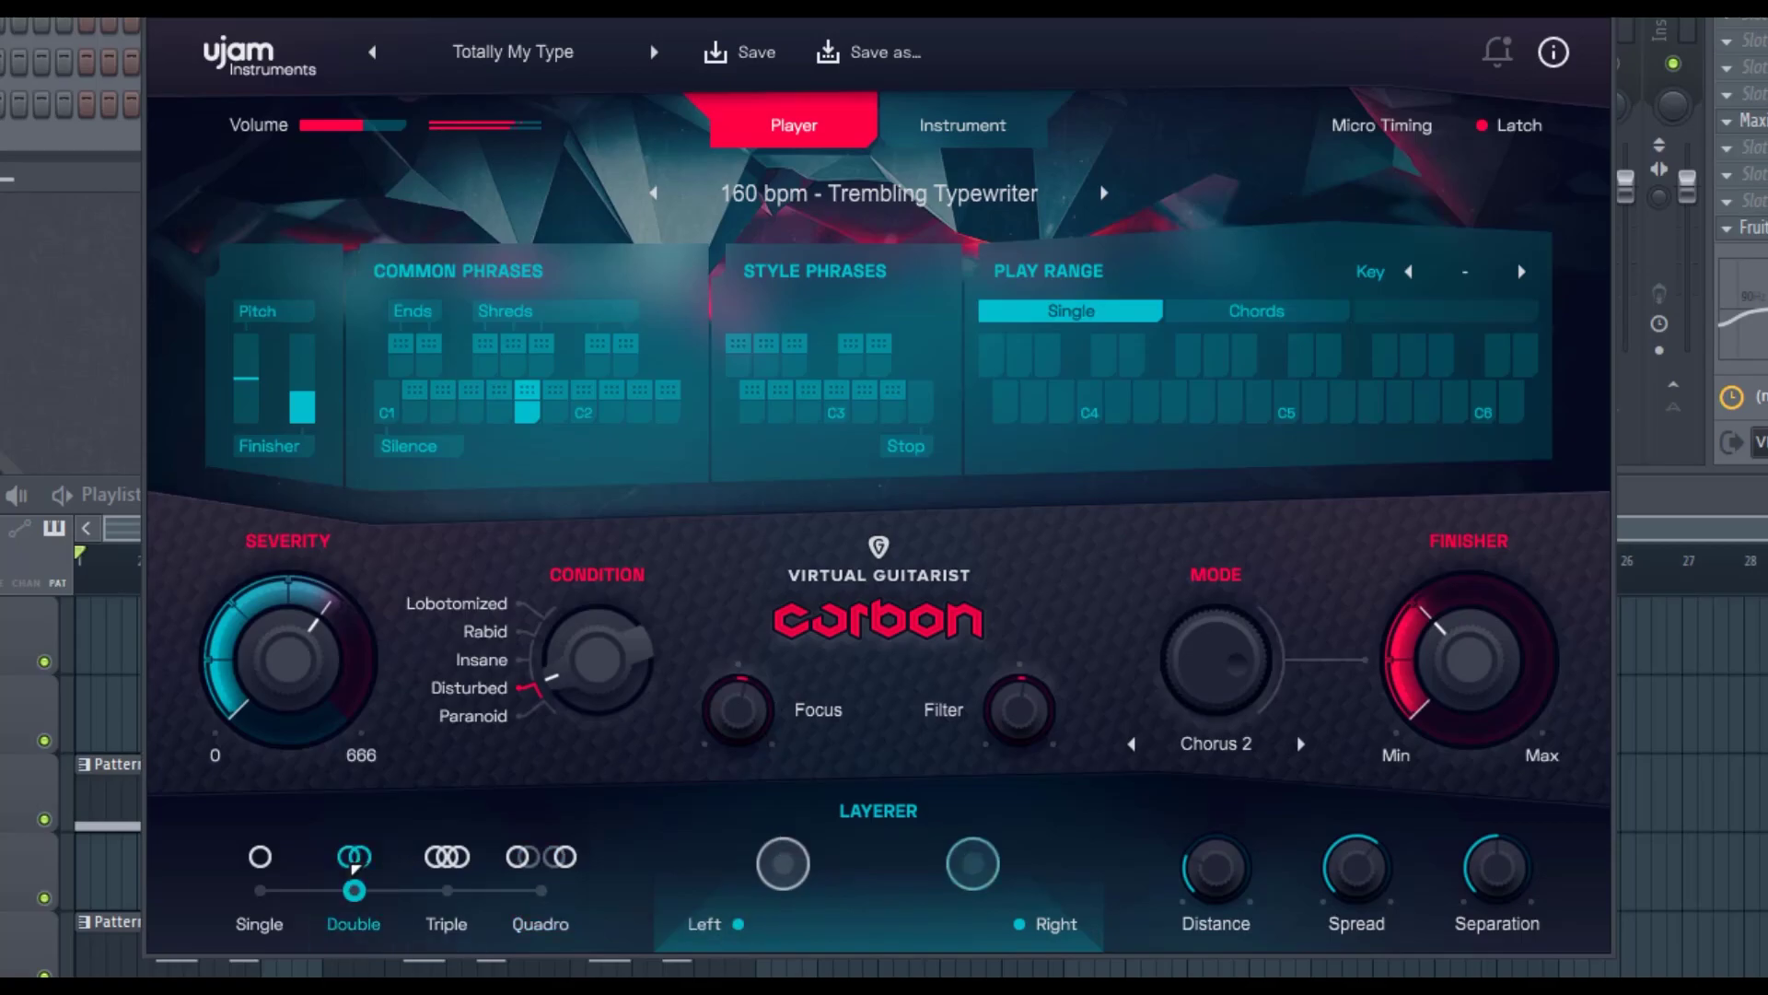
Toggle Latch and set the Layerer to Quadro.
{"action": "left_click", "coordinate": [1510, 127]}
{"action": "left_click", "coordinate": [1525, 138]}
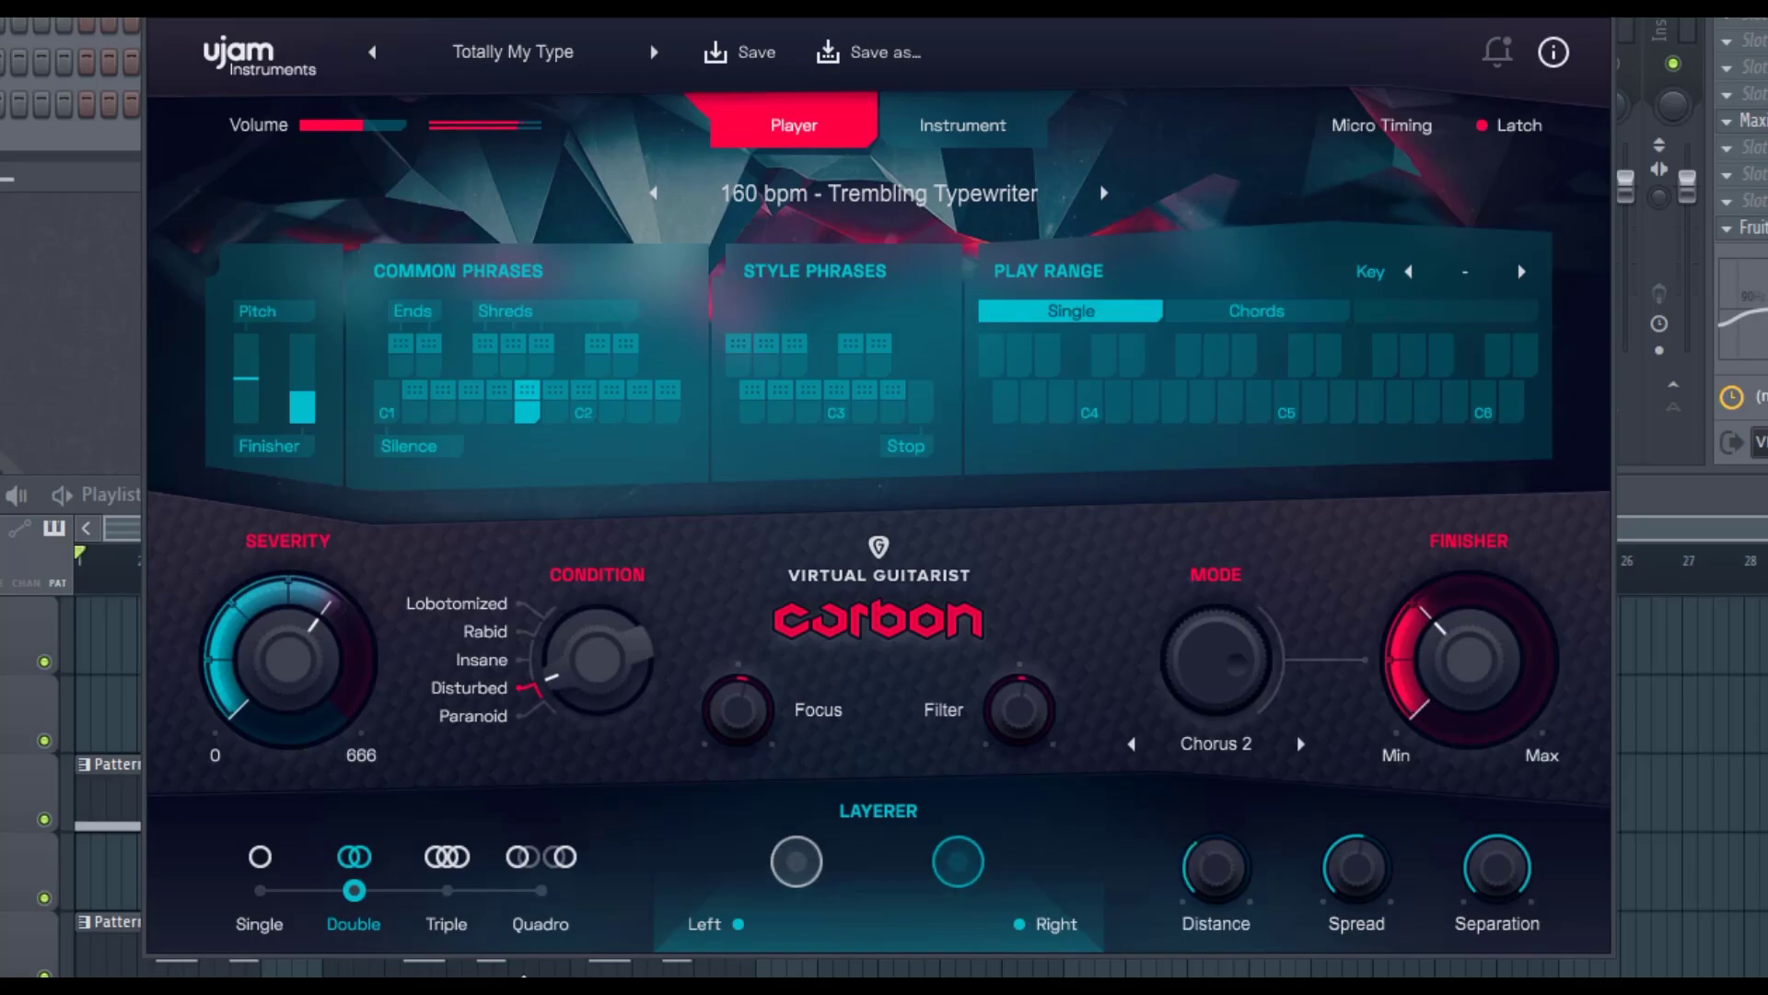
{"action": "left_click", "coordinate": [531, 908]}
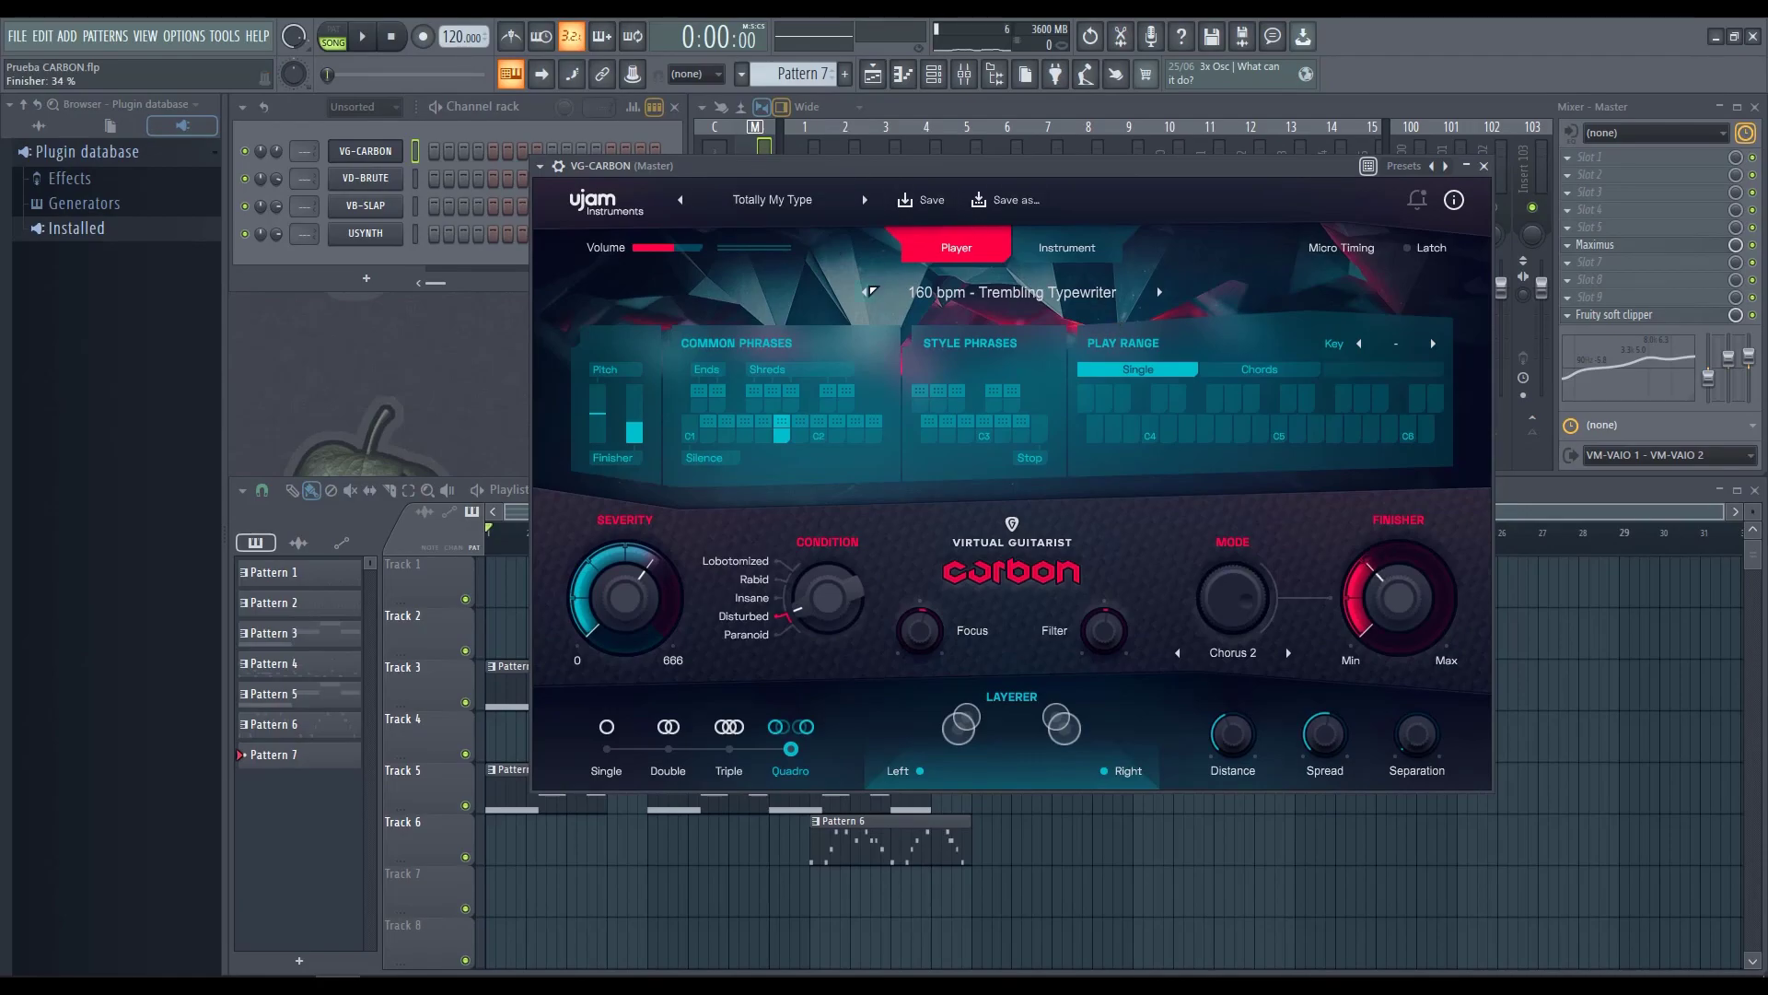
Inspect the VD-BRUTE, VB-SLAP and USYNTH channel plugins one after another, closing each window.
{"action": "left_click_drag", "start_coordinate": [856, 172], "coordinate": [874, 134]}
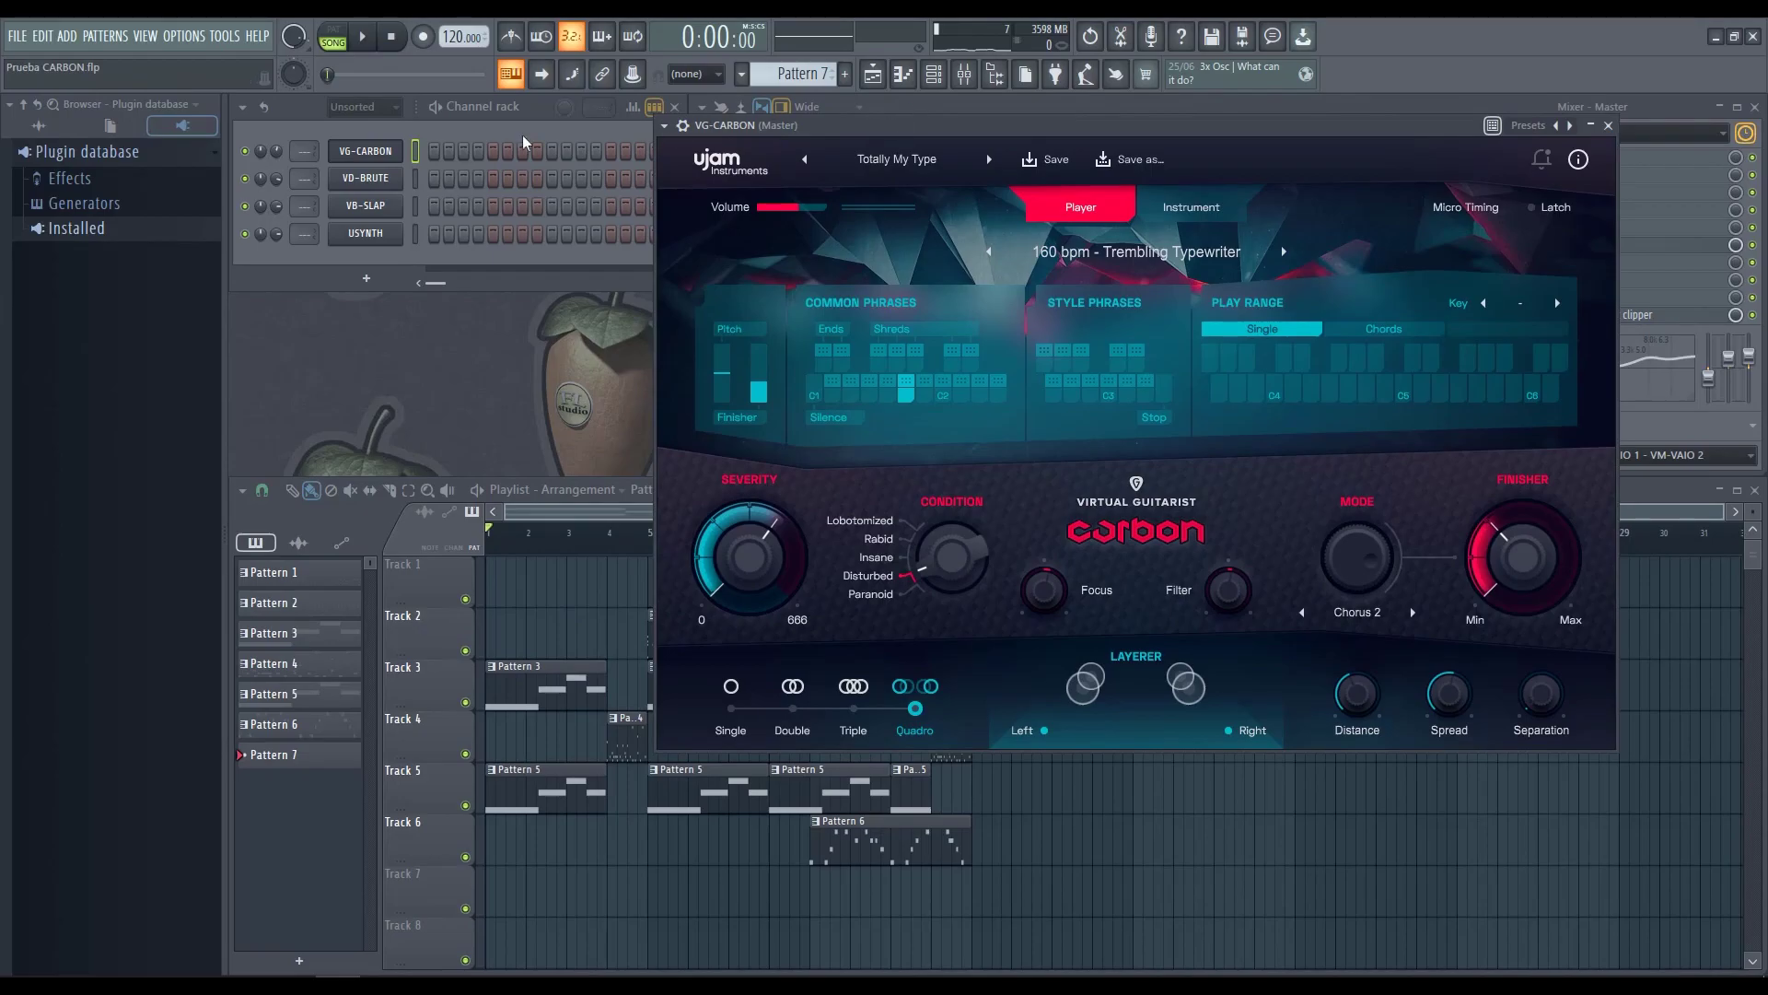
{"action": "left_click", "coordinate": [400, 177]}
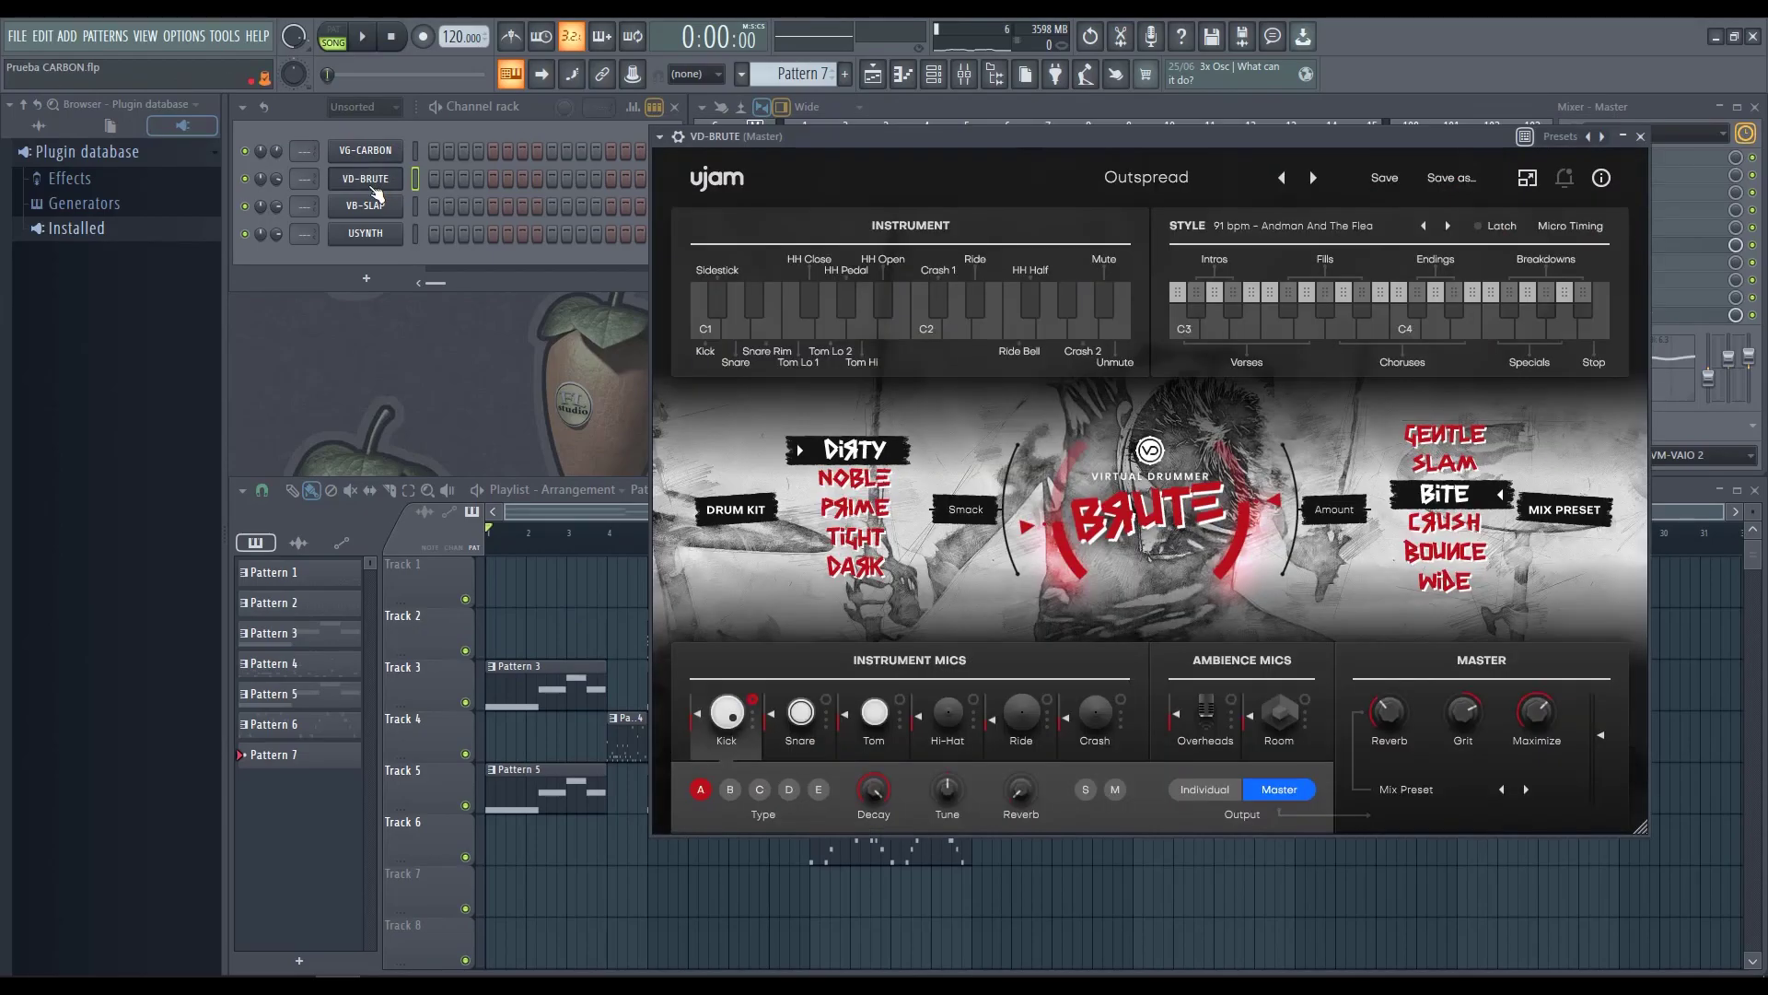
{"action": "left_click", "coordinate": [1643, 137]}
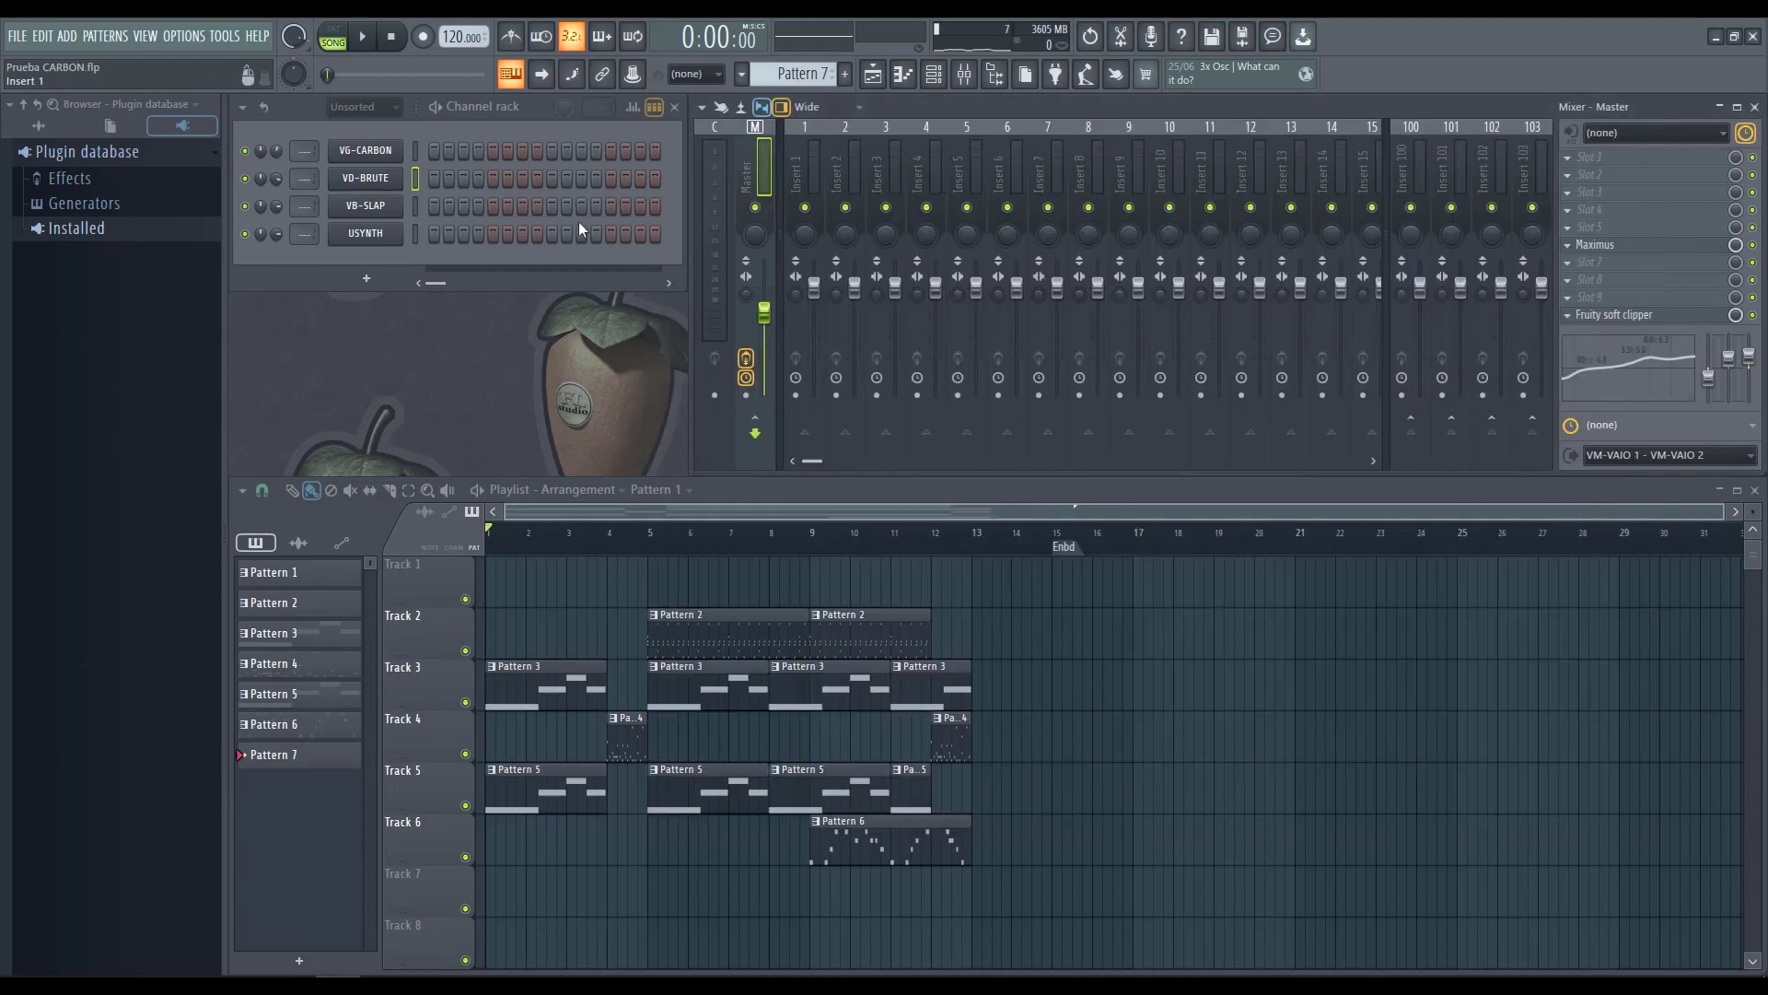
{"action": "left_click", "coordinate": [366, 210]}
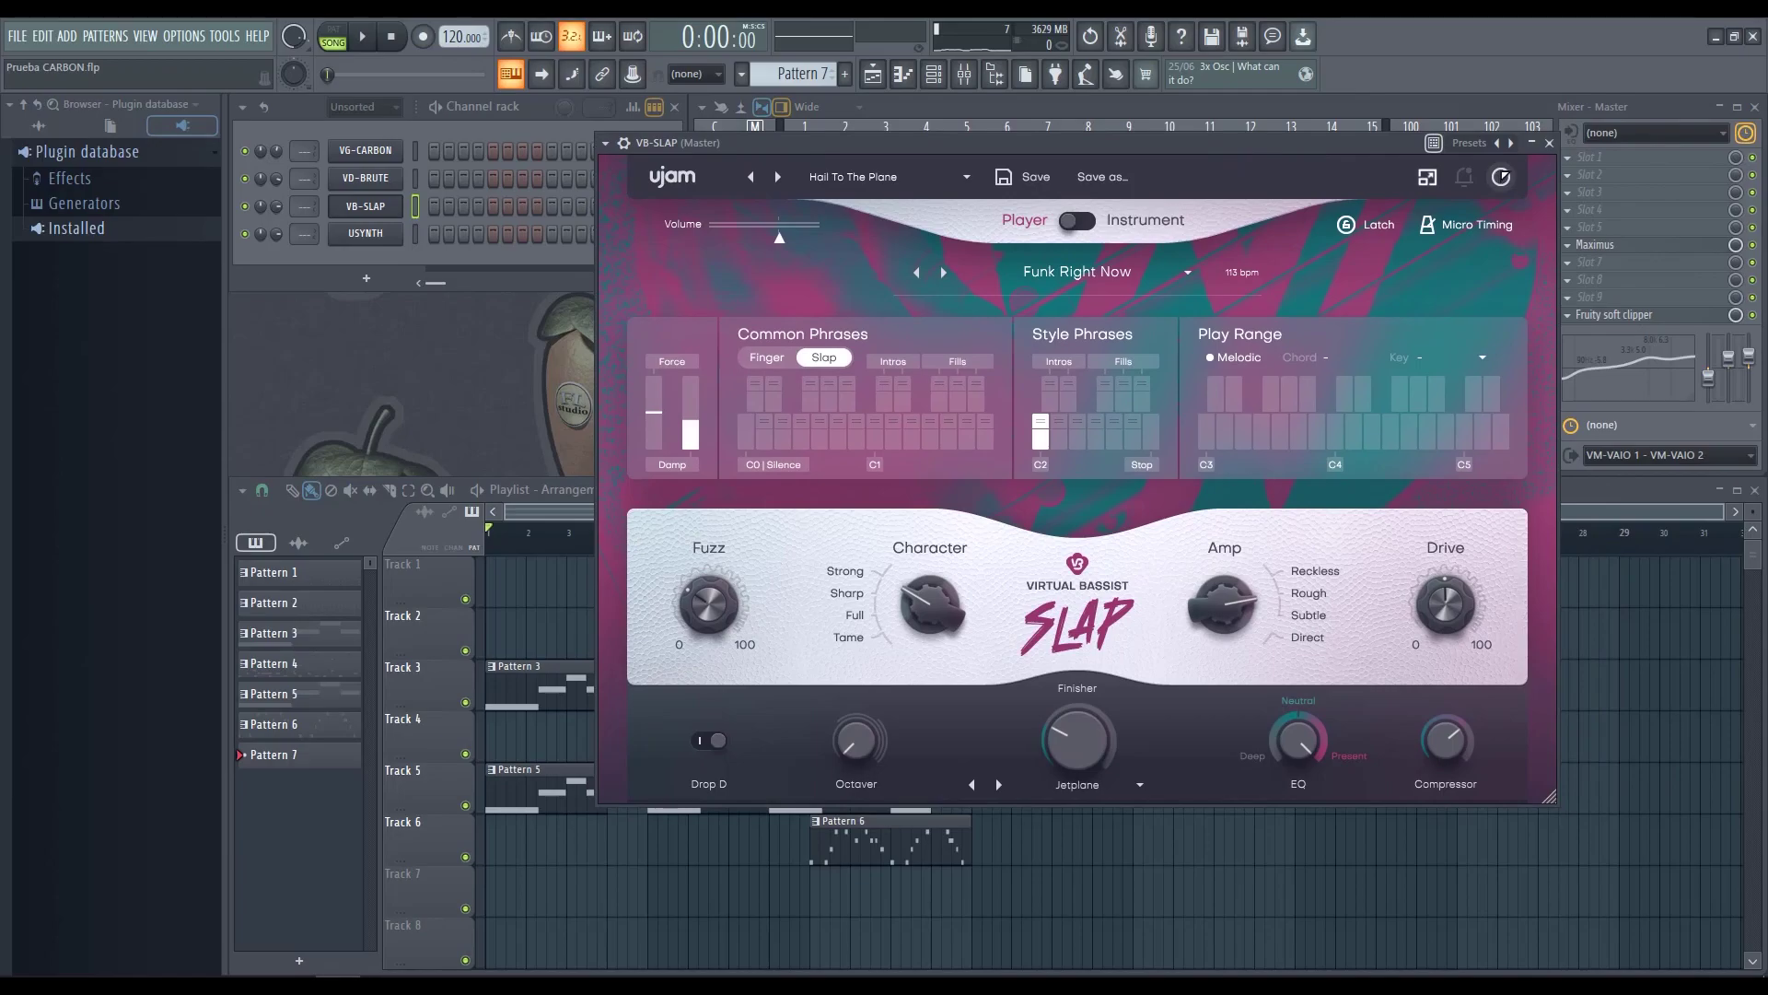
{"action": "left_click", "coordinate": [1549, 143]}
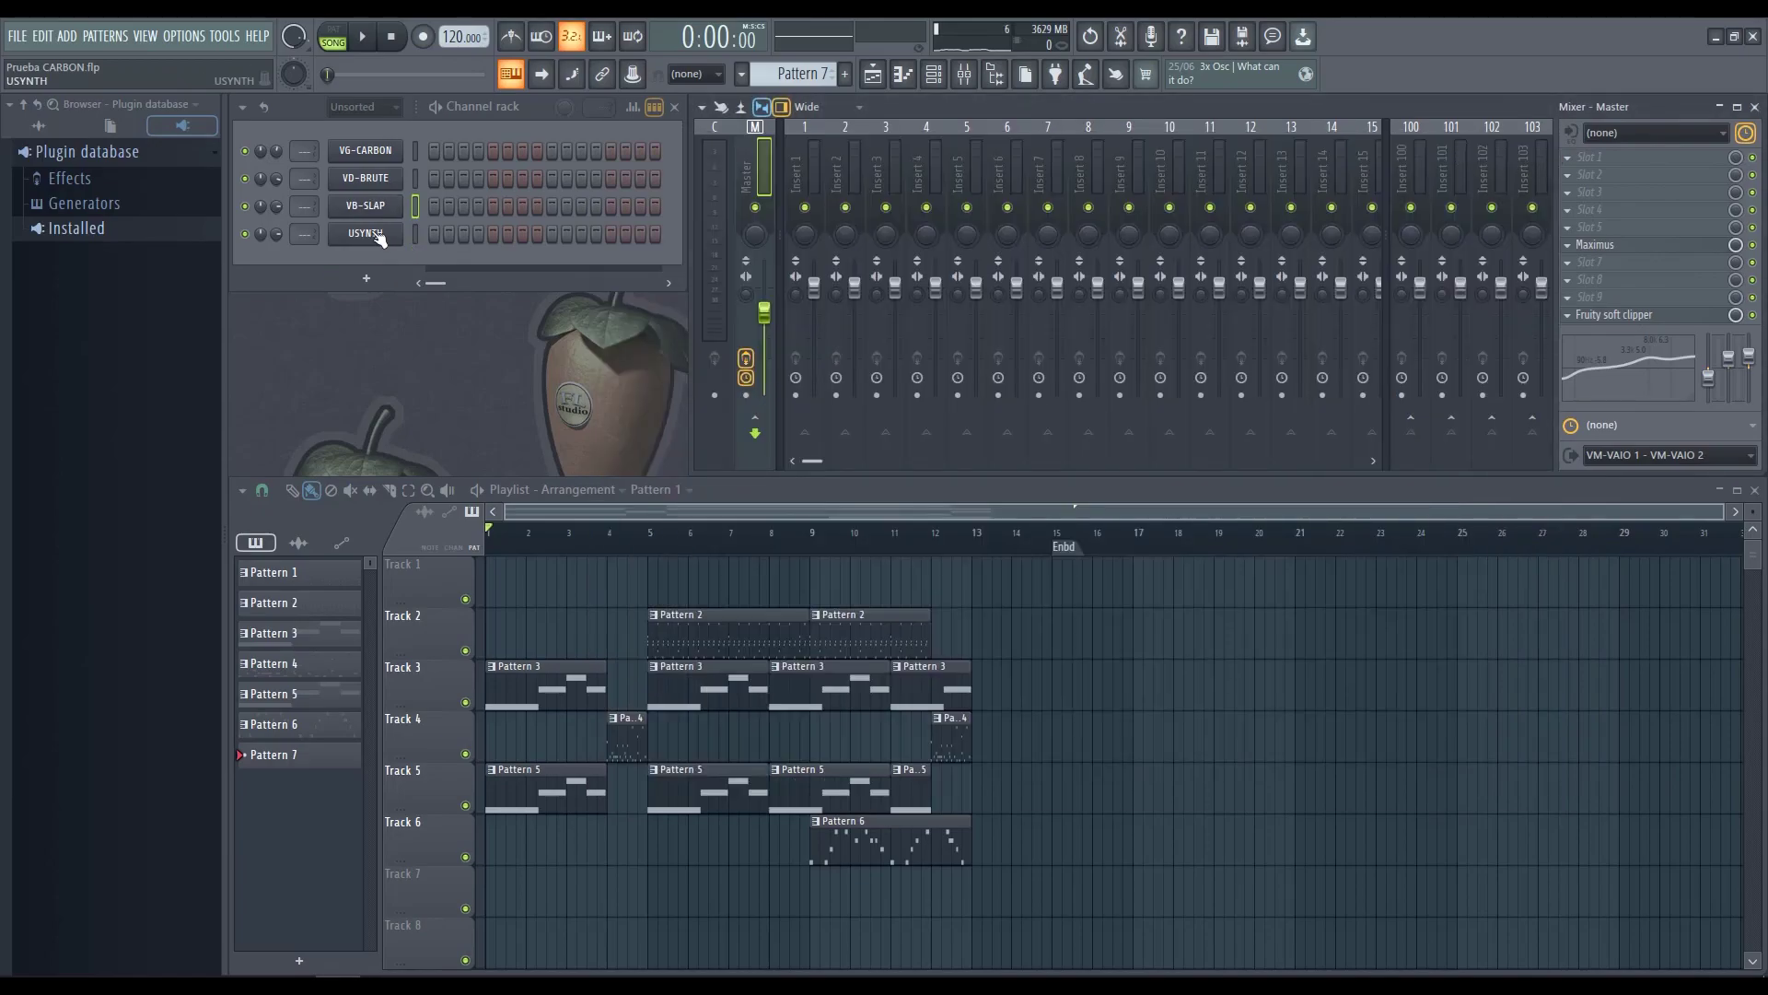
{"action": "left_click", "coordinate": [365, 234]}
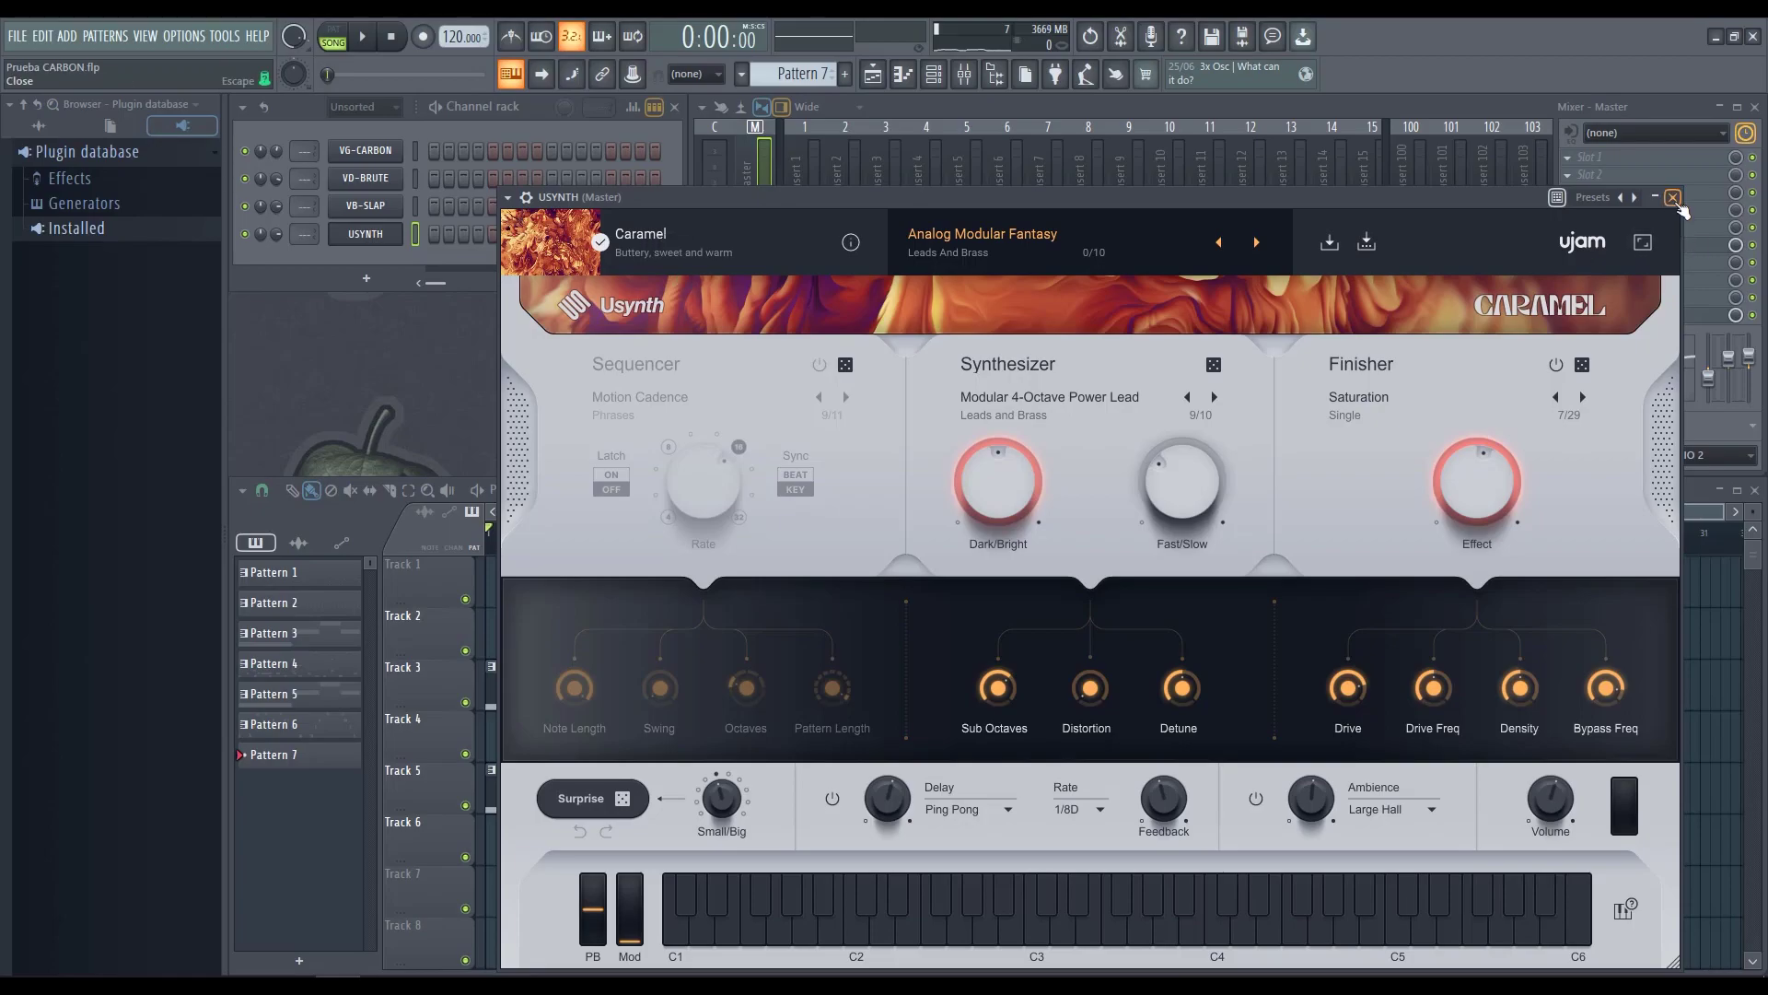
{"action": "left_click", "coordinate": [1674, 198]}
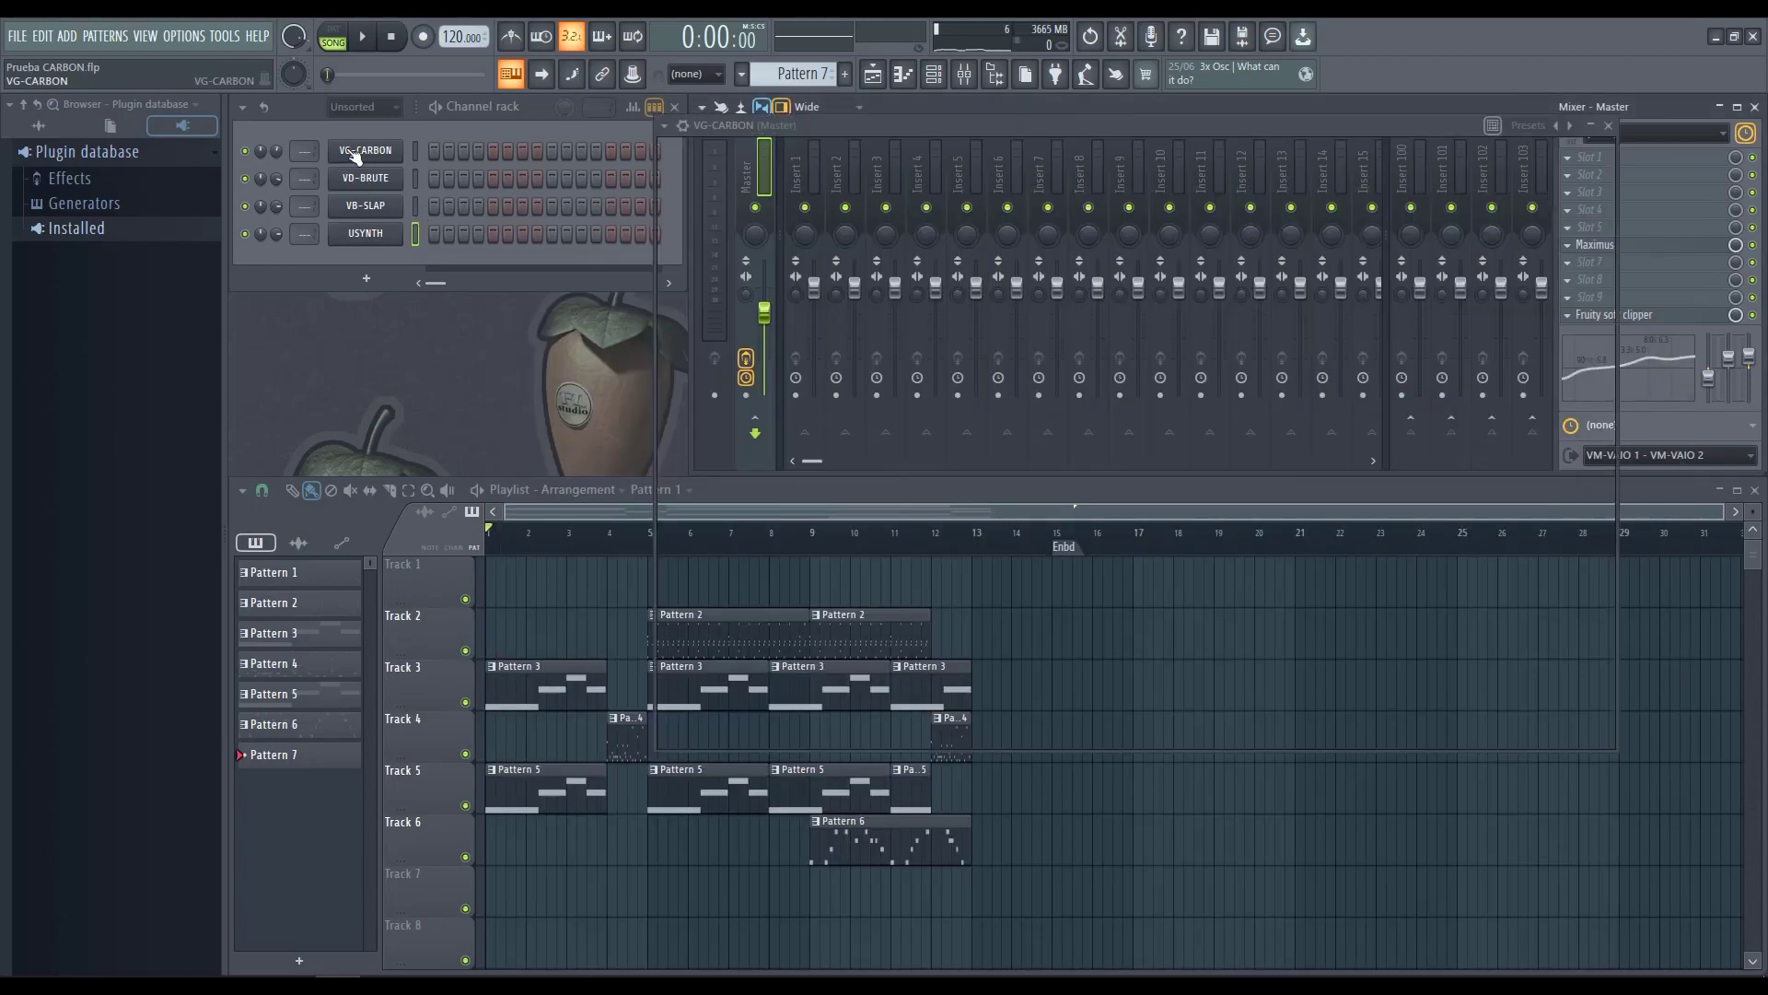
Reopen the VG-CARBON plugin, play through the song arrangement and stop playback near its end.
{"action": "left_click", "coordinate": [365, 150]}
{"action": "left_click", "coordinate": [363, 37]}
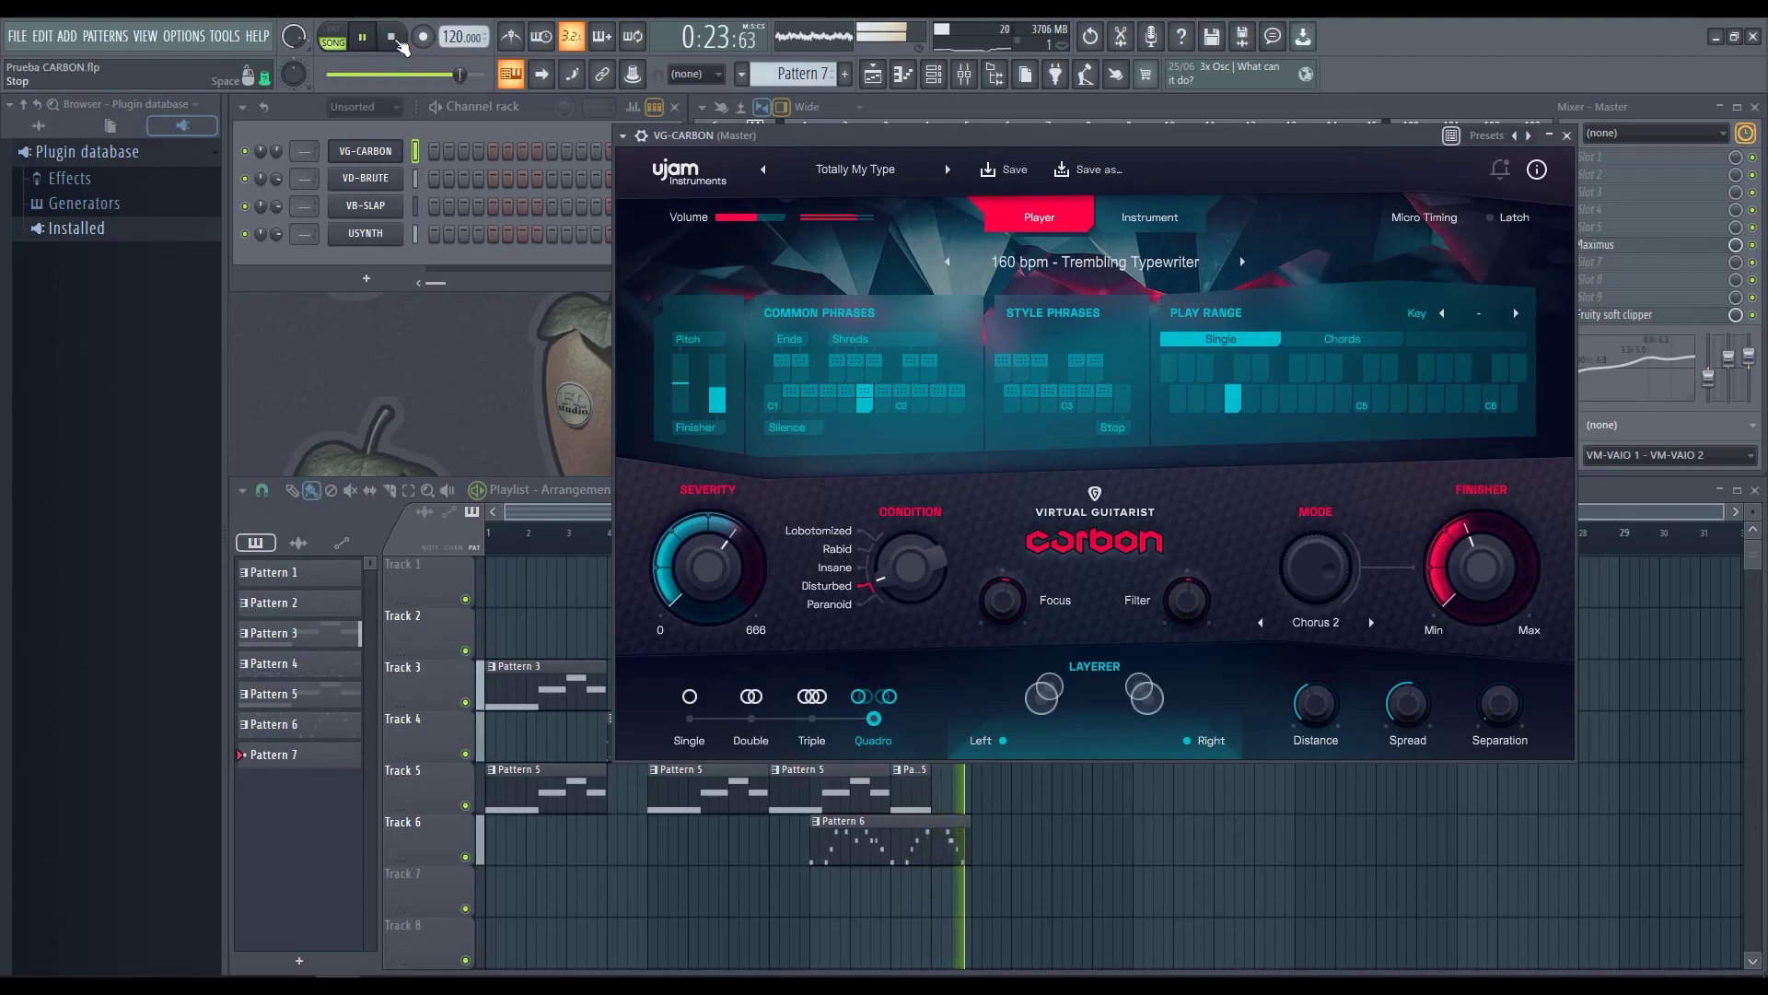
{"action": "left_click", "coordinate": [395, 38]}
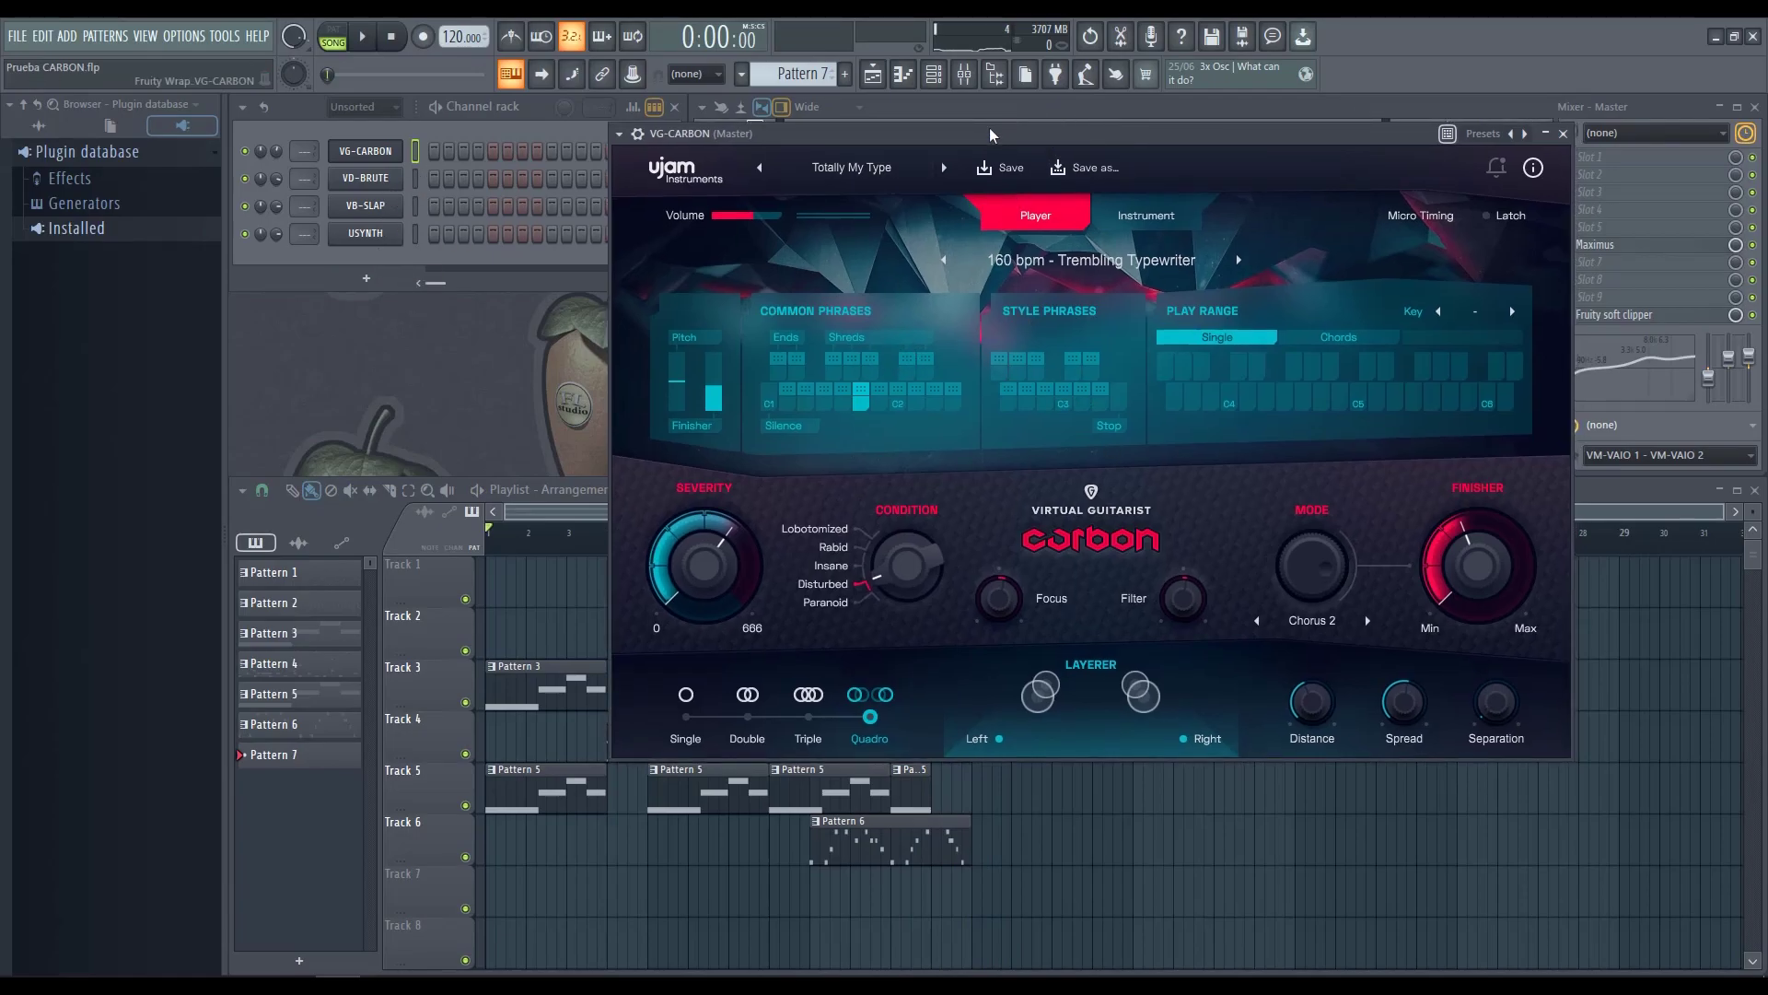
{"action": "left_click_drag", "start_coordinate": [991, 136], "coordinate": [956, 142]}
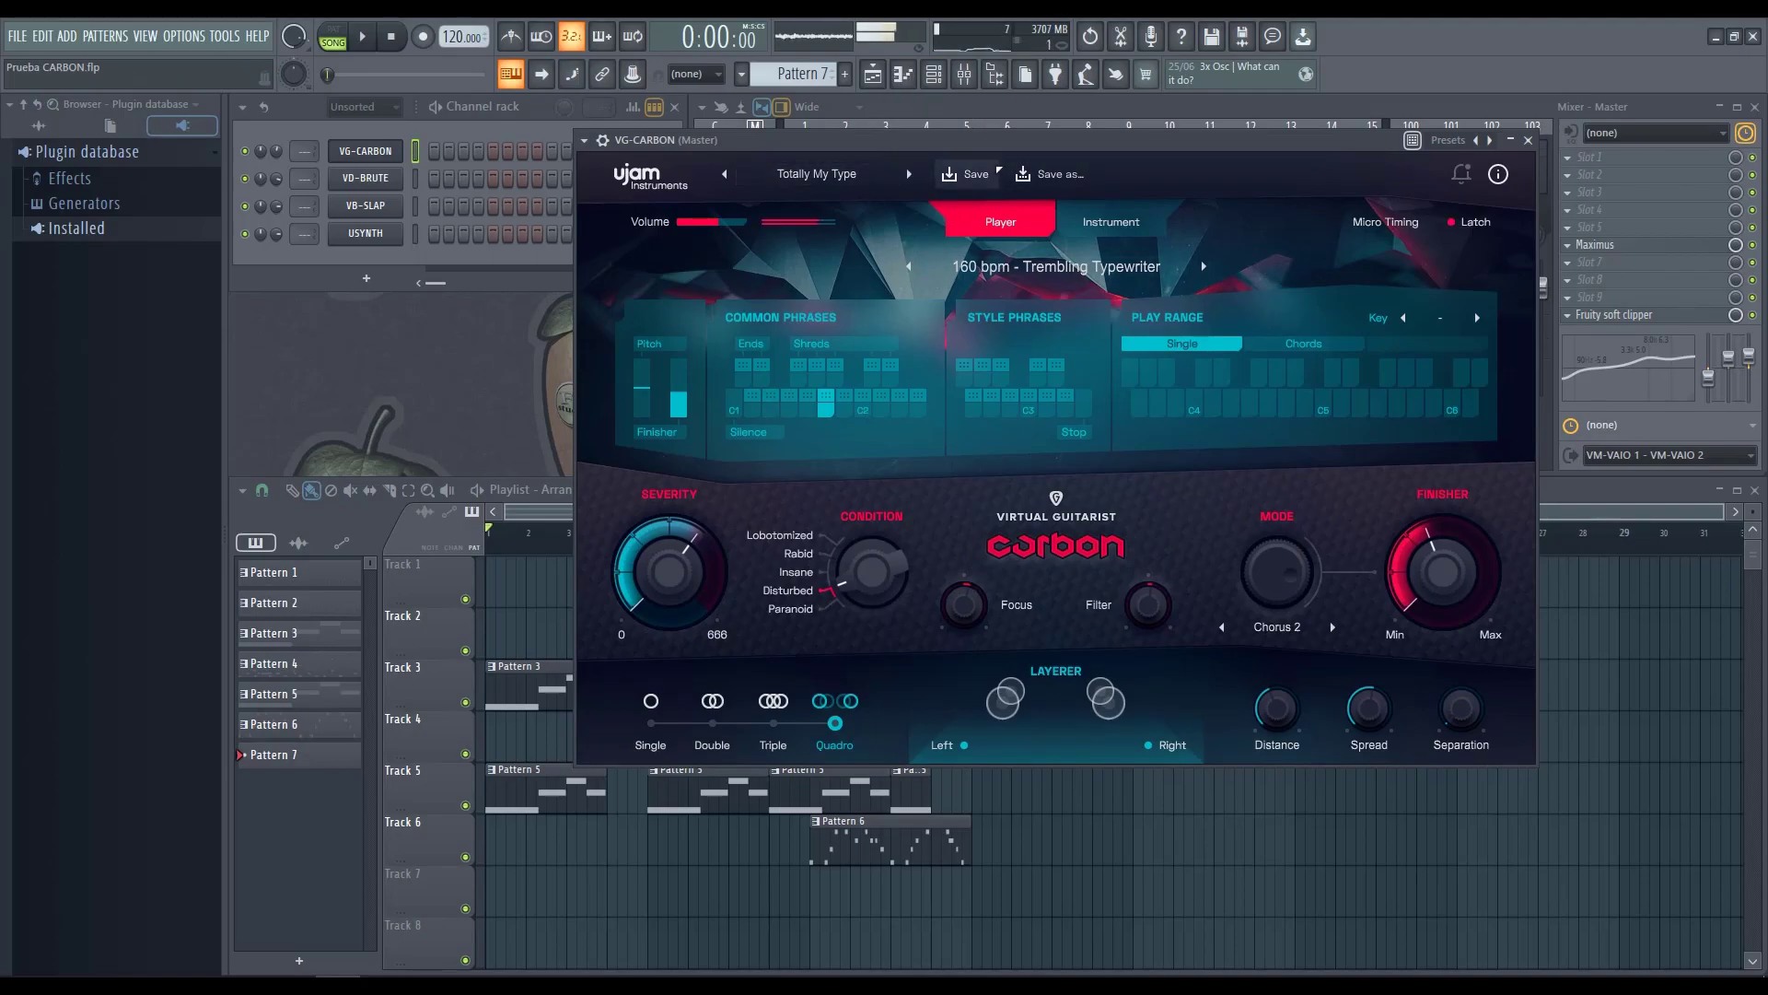
Audition consecutive presets, including Tremolator, Zerstörung, A Drop Of Blood, Breakdown Syncopes and Cannibal, ending on Deconstruction.
{"action": "left_click", "coordinate": [908, 174]}
{"action": "left_click", "coordinate": [909, 174]}
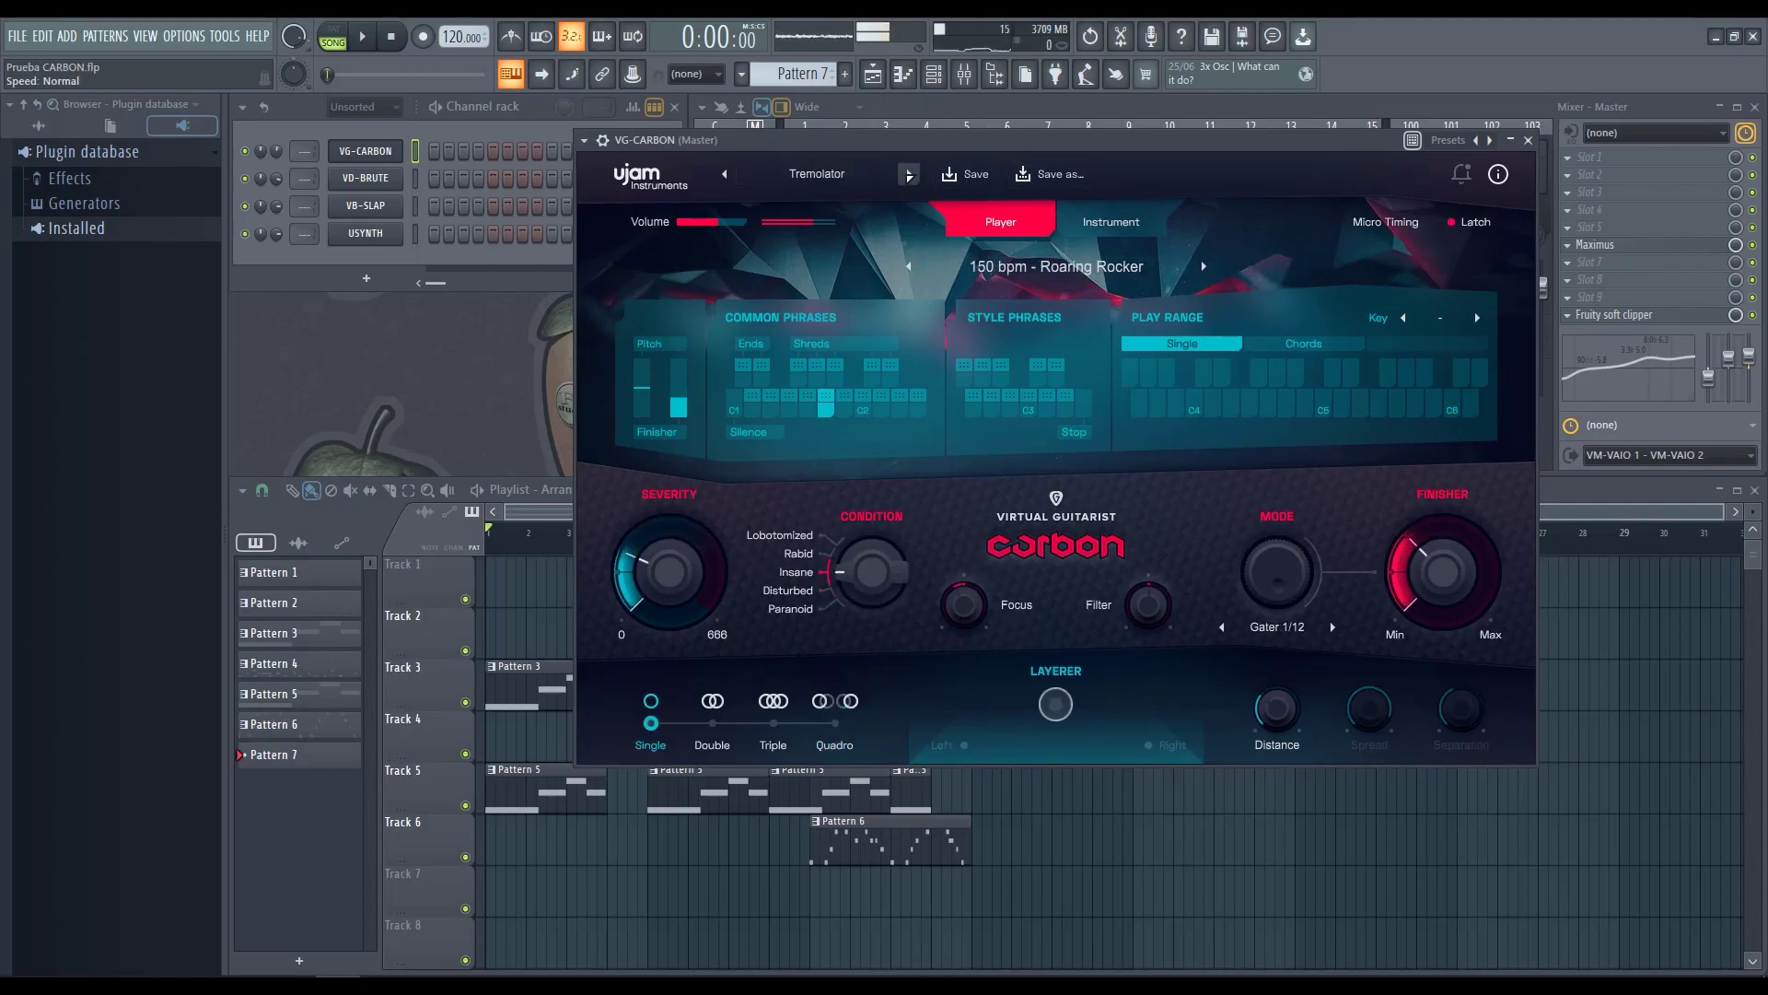
{"action": "left_click", "coordinate": [910, 174]}
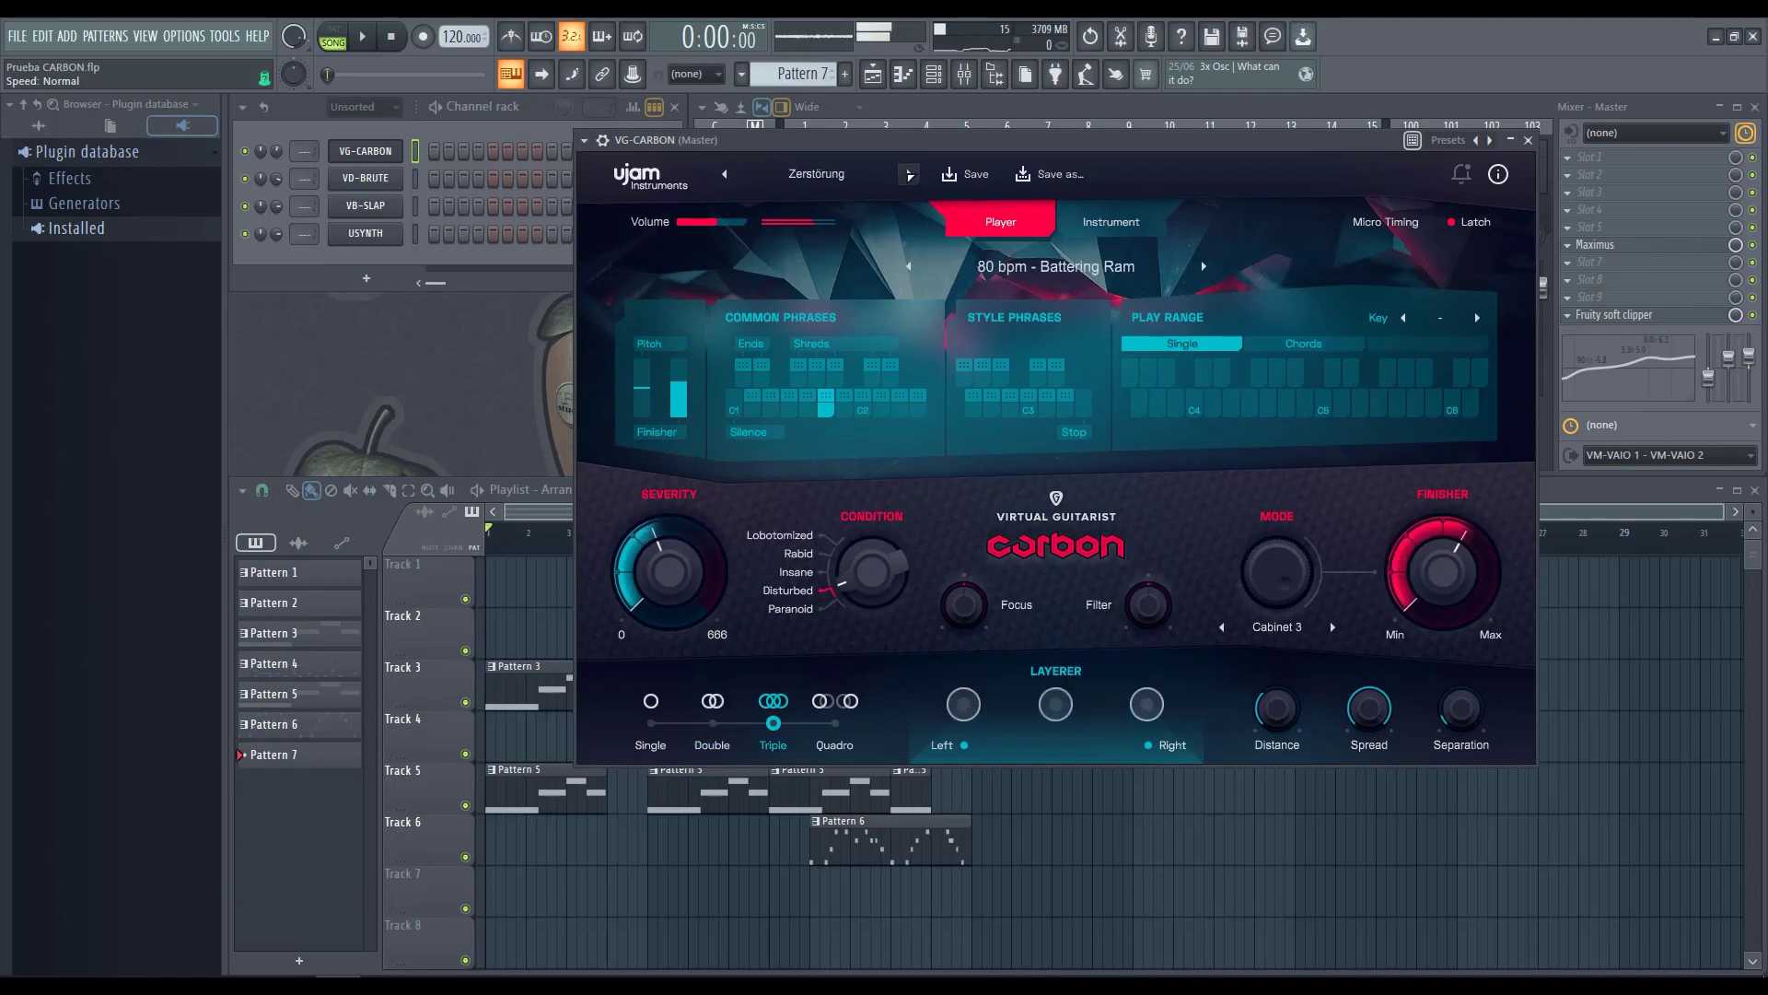
{"action": "left_click", "coordinate": [910, 174]}
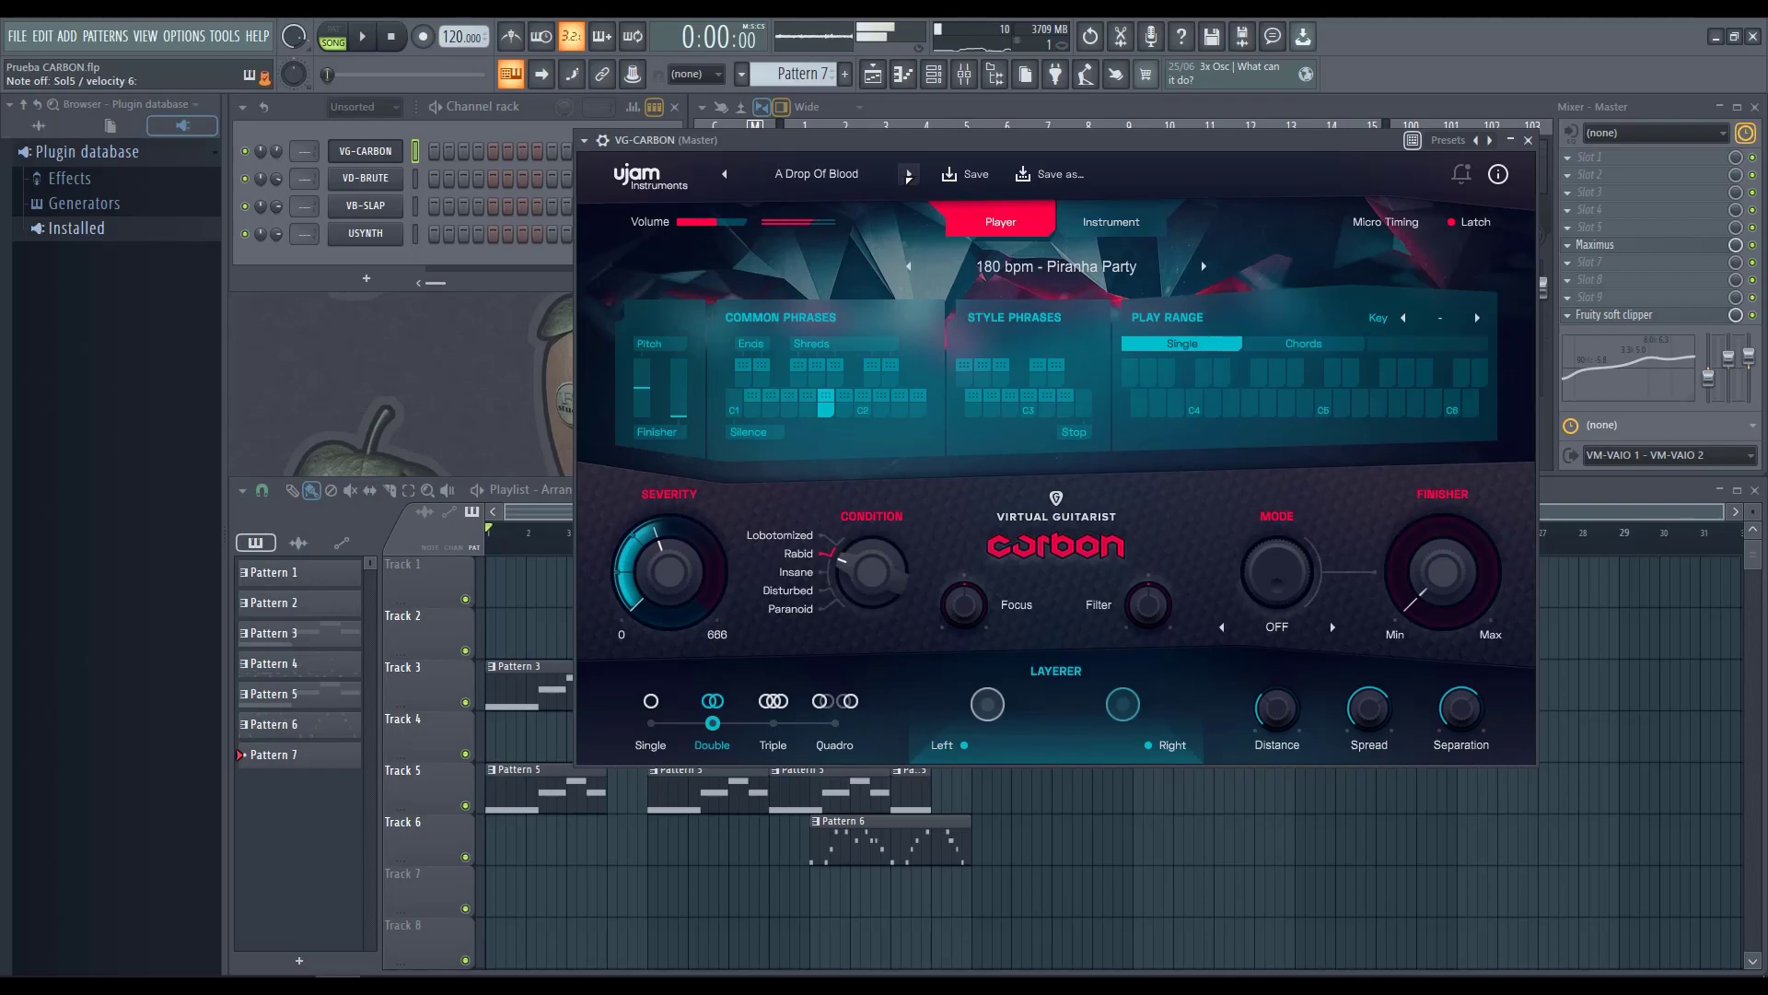
{"action": "left_click", "coordinate": [908, 174]}
{"action": "left_click", "coordinate": [909, 175]}
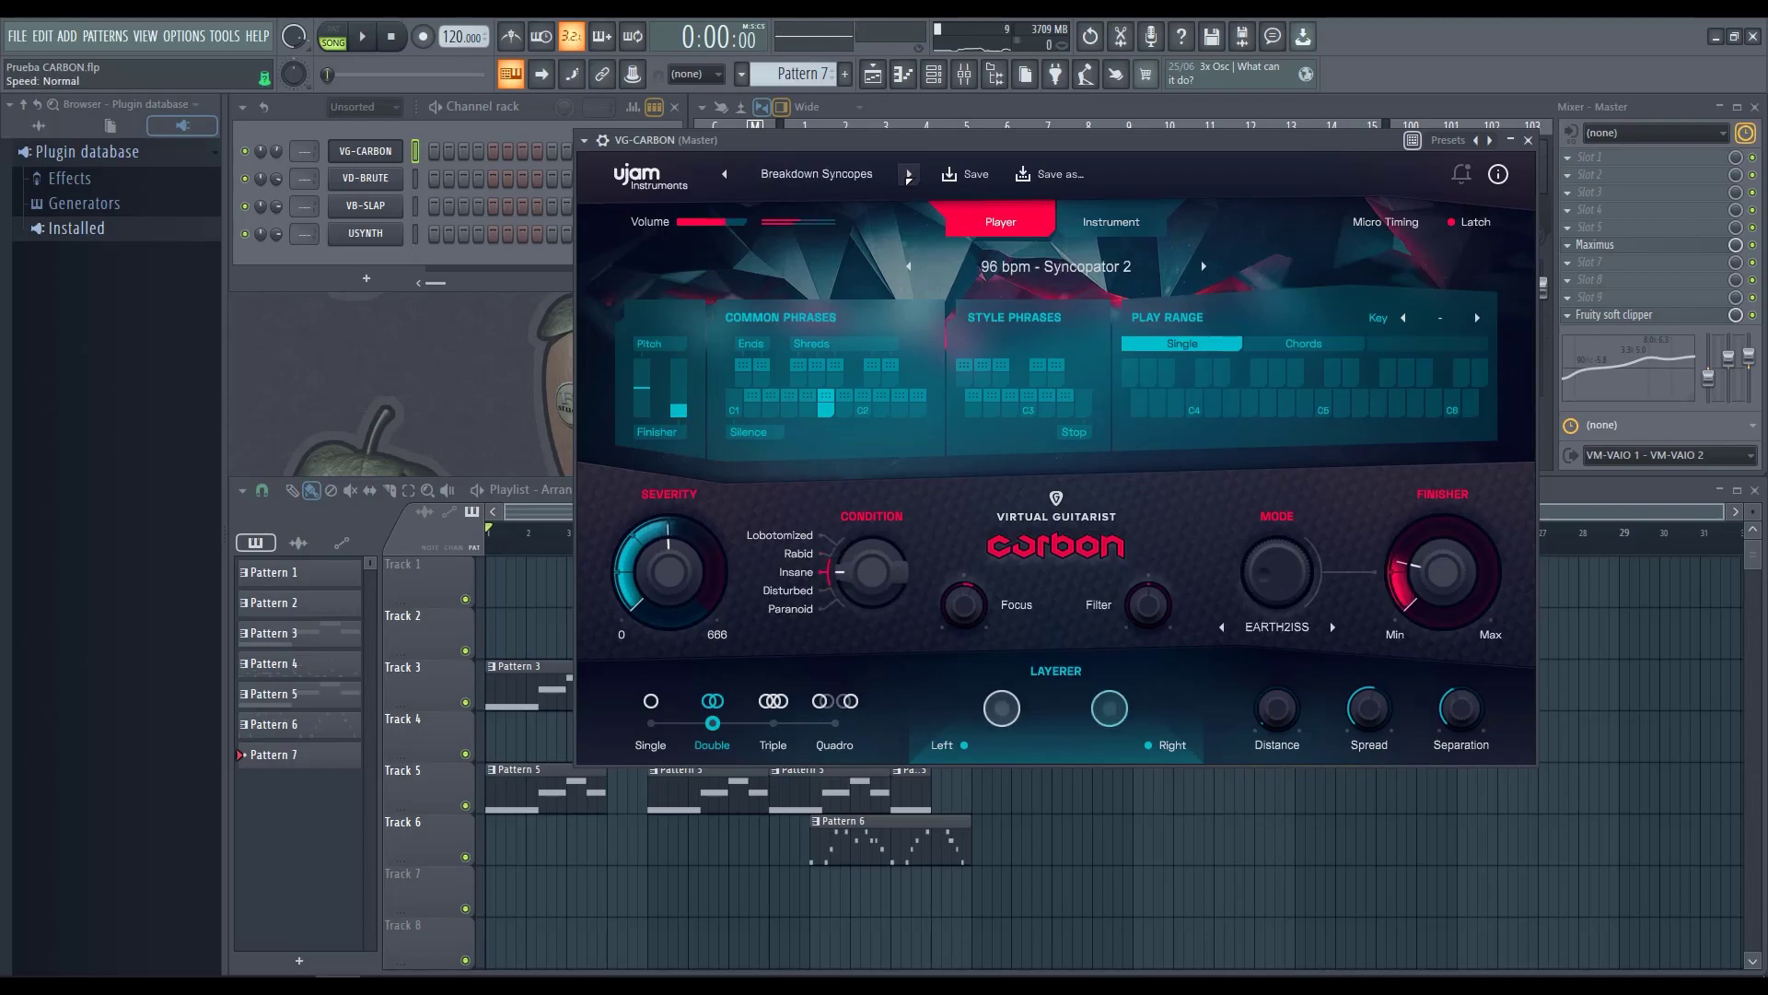
{"action": "left_click", "coordinate": [908, 175]}
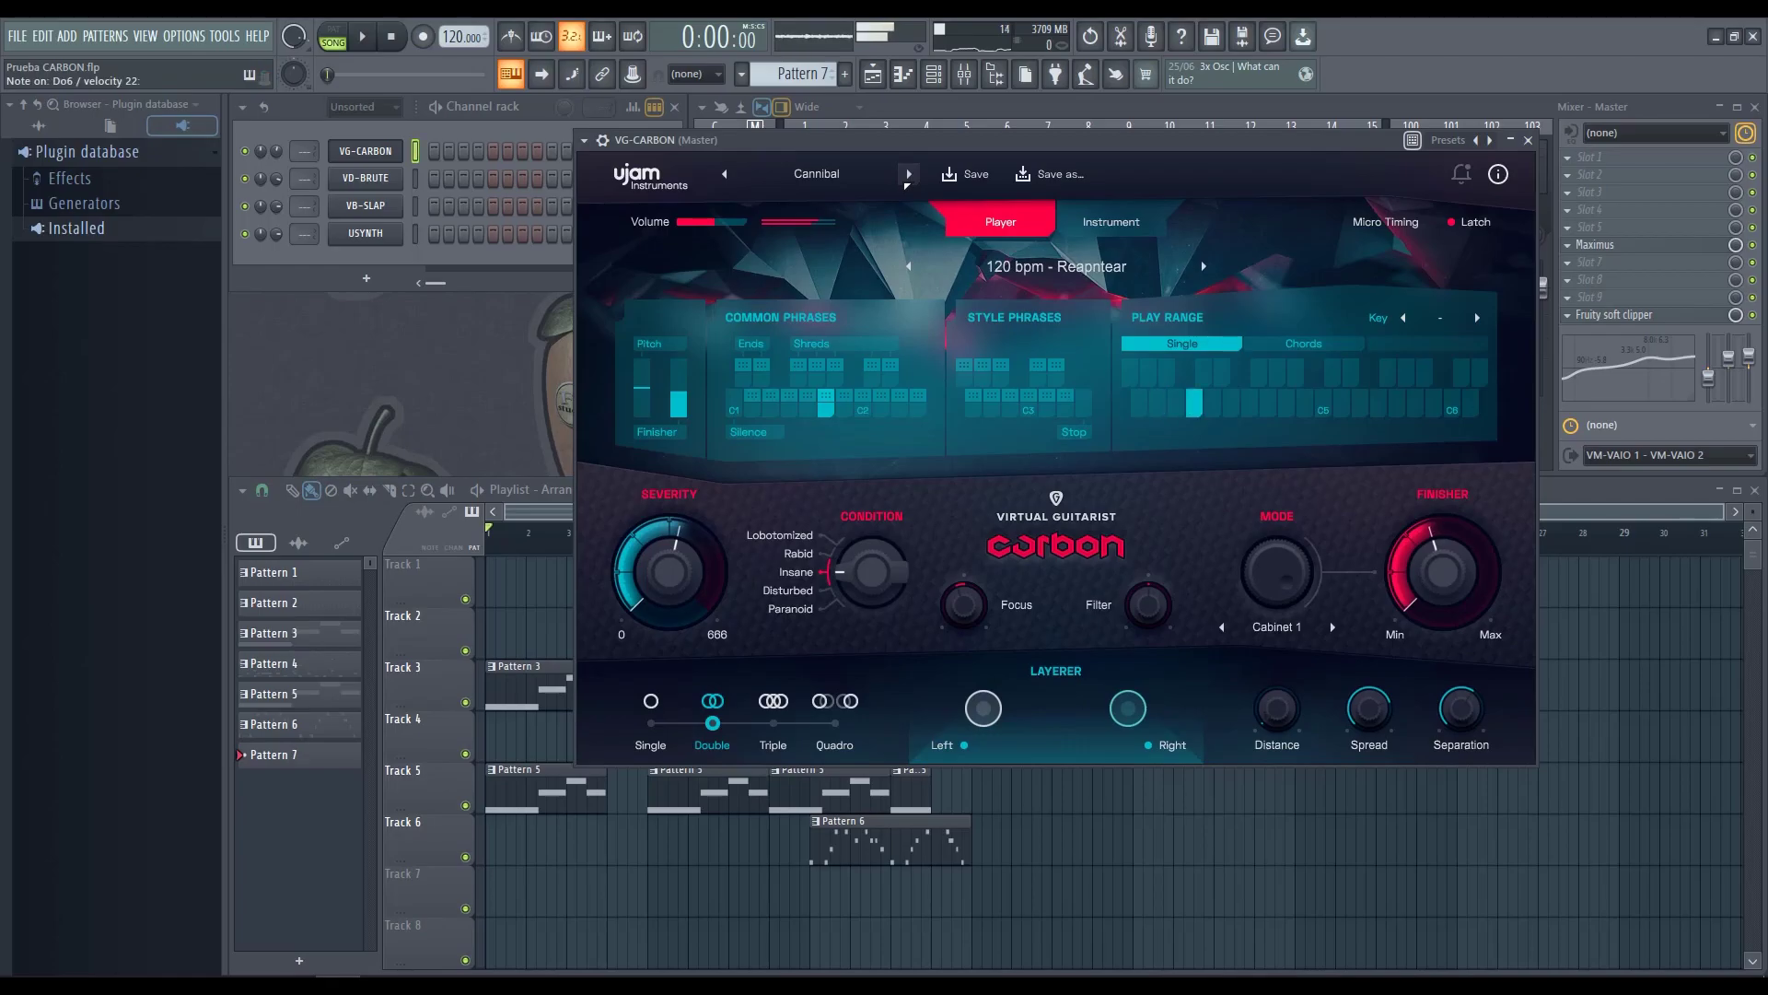
{"action": "left_click", "coordinate": [908, 175]}
Load the Artificial Rock preset from the factory collection.
{"action": "left_click", "coordinate": [781, 177]}
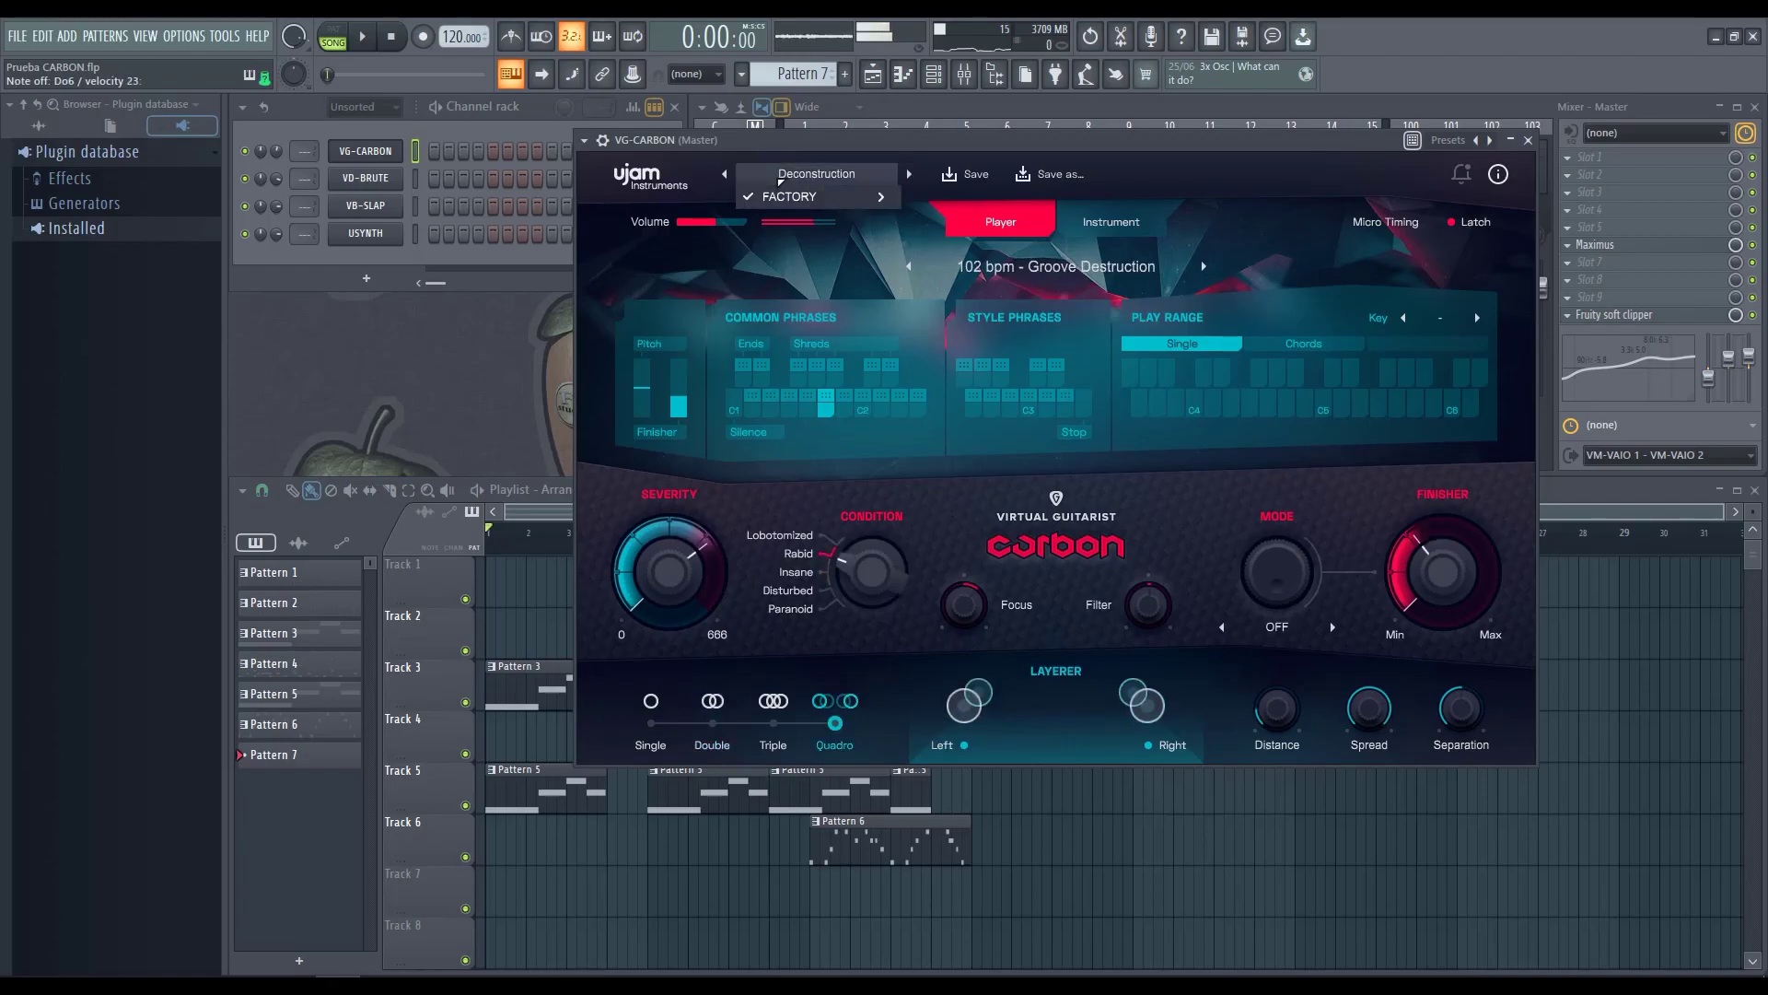
{"action": "mouse_move", "coordinate": [792, 196]}
{"action": "mouse_move", "coordinate": [976, 221]}
{"action": "left_click", "coordinate": [1105, 221]}
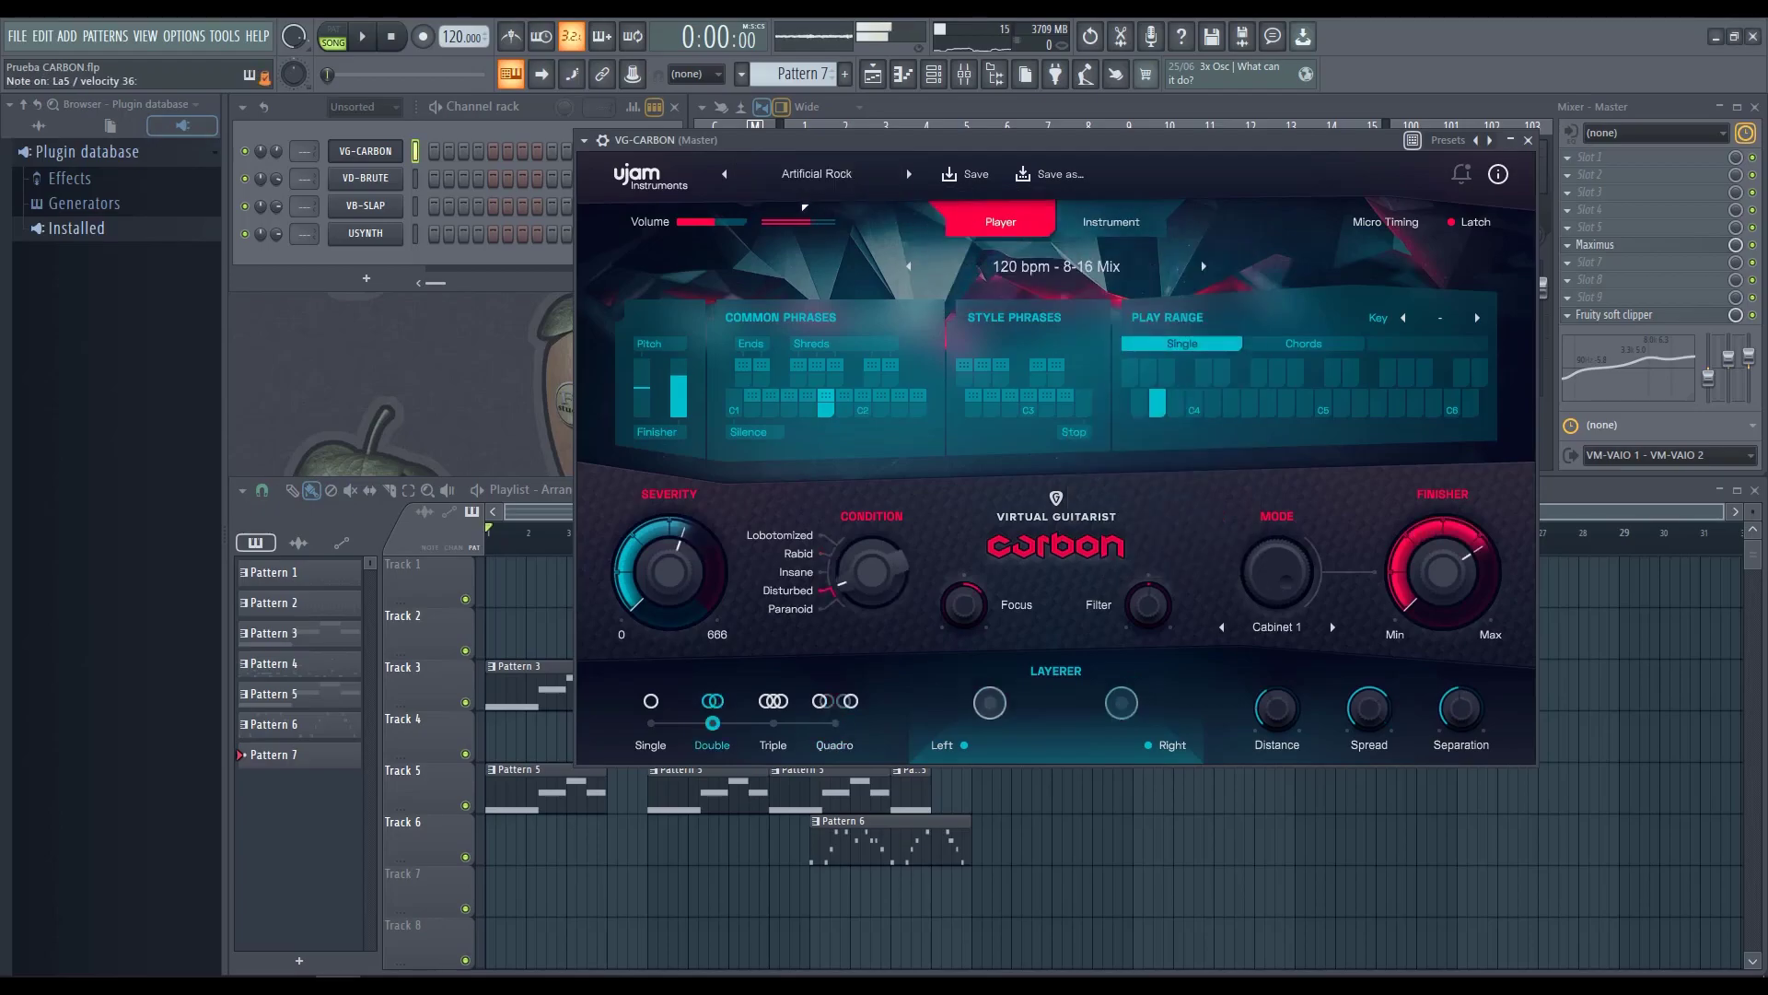
Advance through the Du Willst preset to Gimme My Guitar and change its style to 160 bpm - Whacking Wheel.
{"action": "left_click", "coordinate": [909, 173]}
{"action": "left_click", "coordinate": [909, 173]}
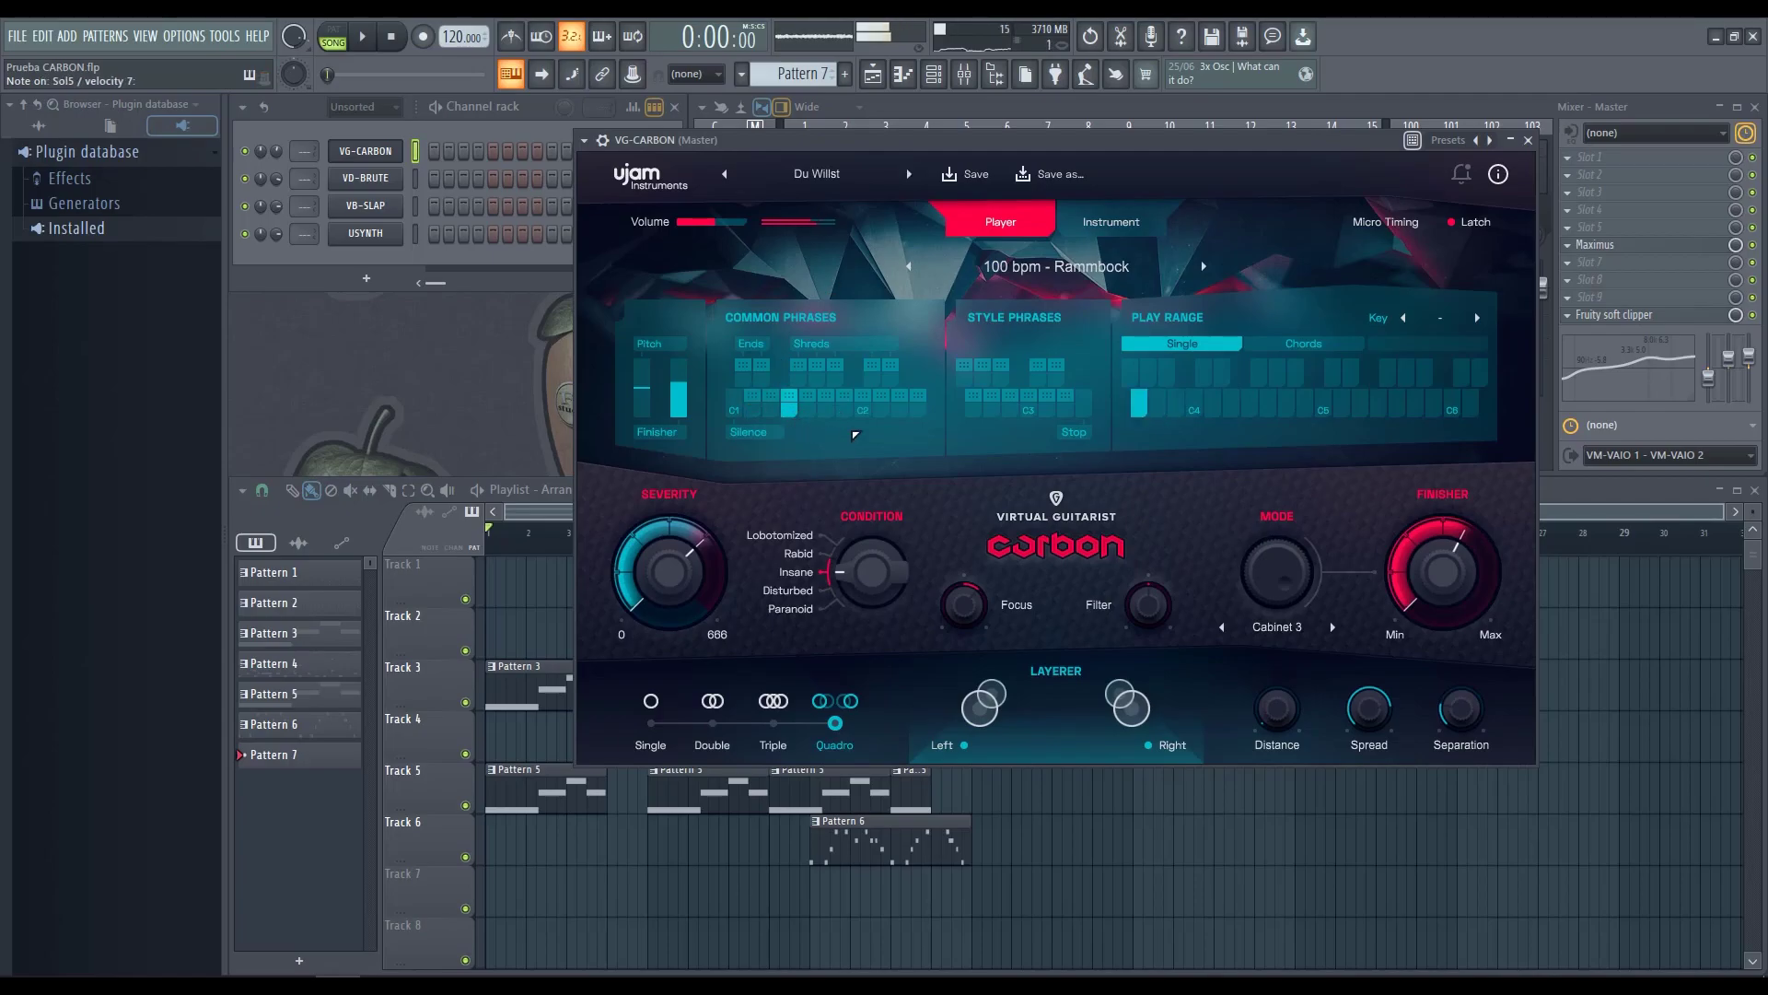
{"action": "left_click", "coordinate": [910, 174]}
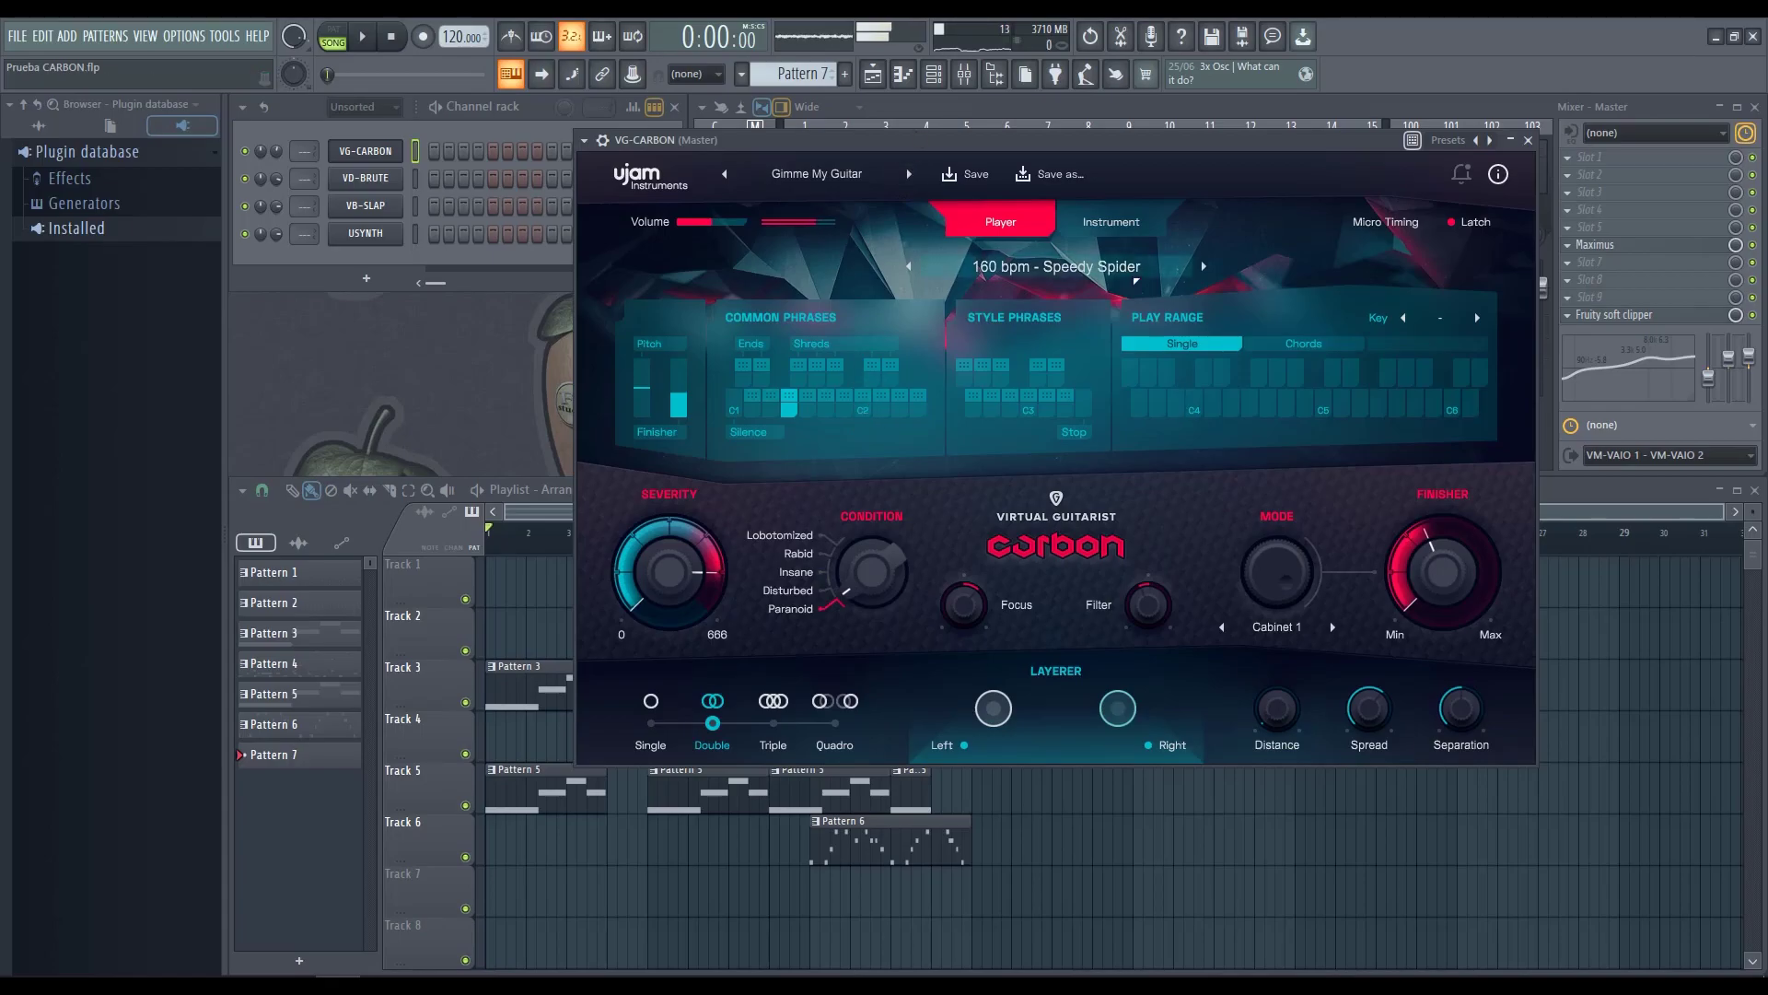
{"action": "left_click", "coordinate": [1205, 267]}
{"action": "left_click", "coordinate": [1205, 267]}
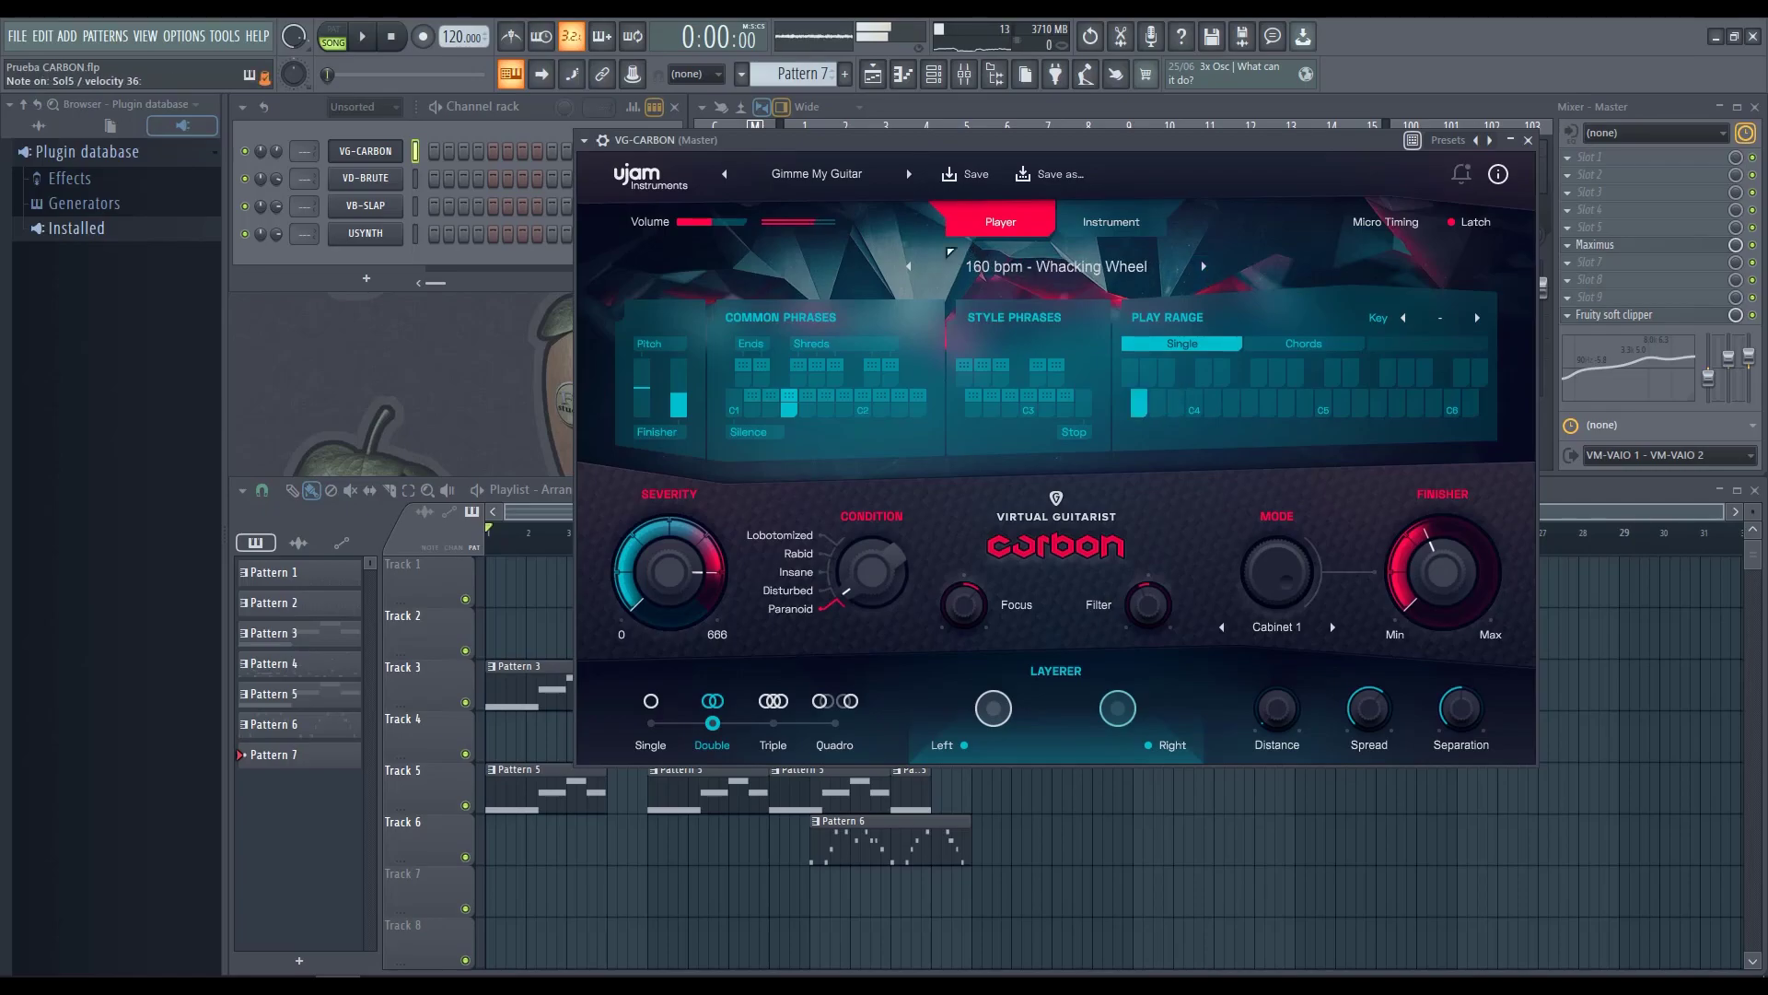
Audition the following presets, including Give It To Me and Heavy, ending on Moshpit.
{"action": "left_click", "coordinate": [909, 174]}
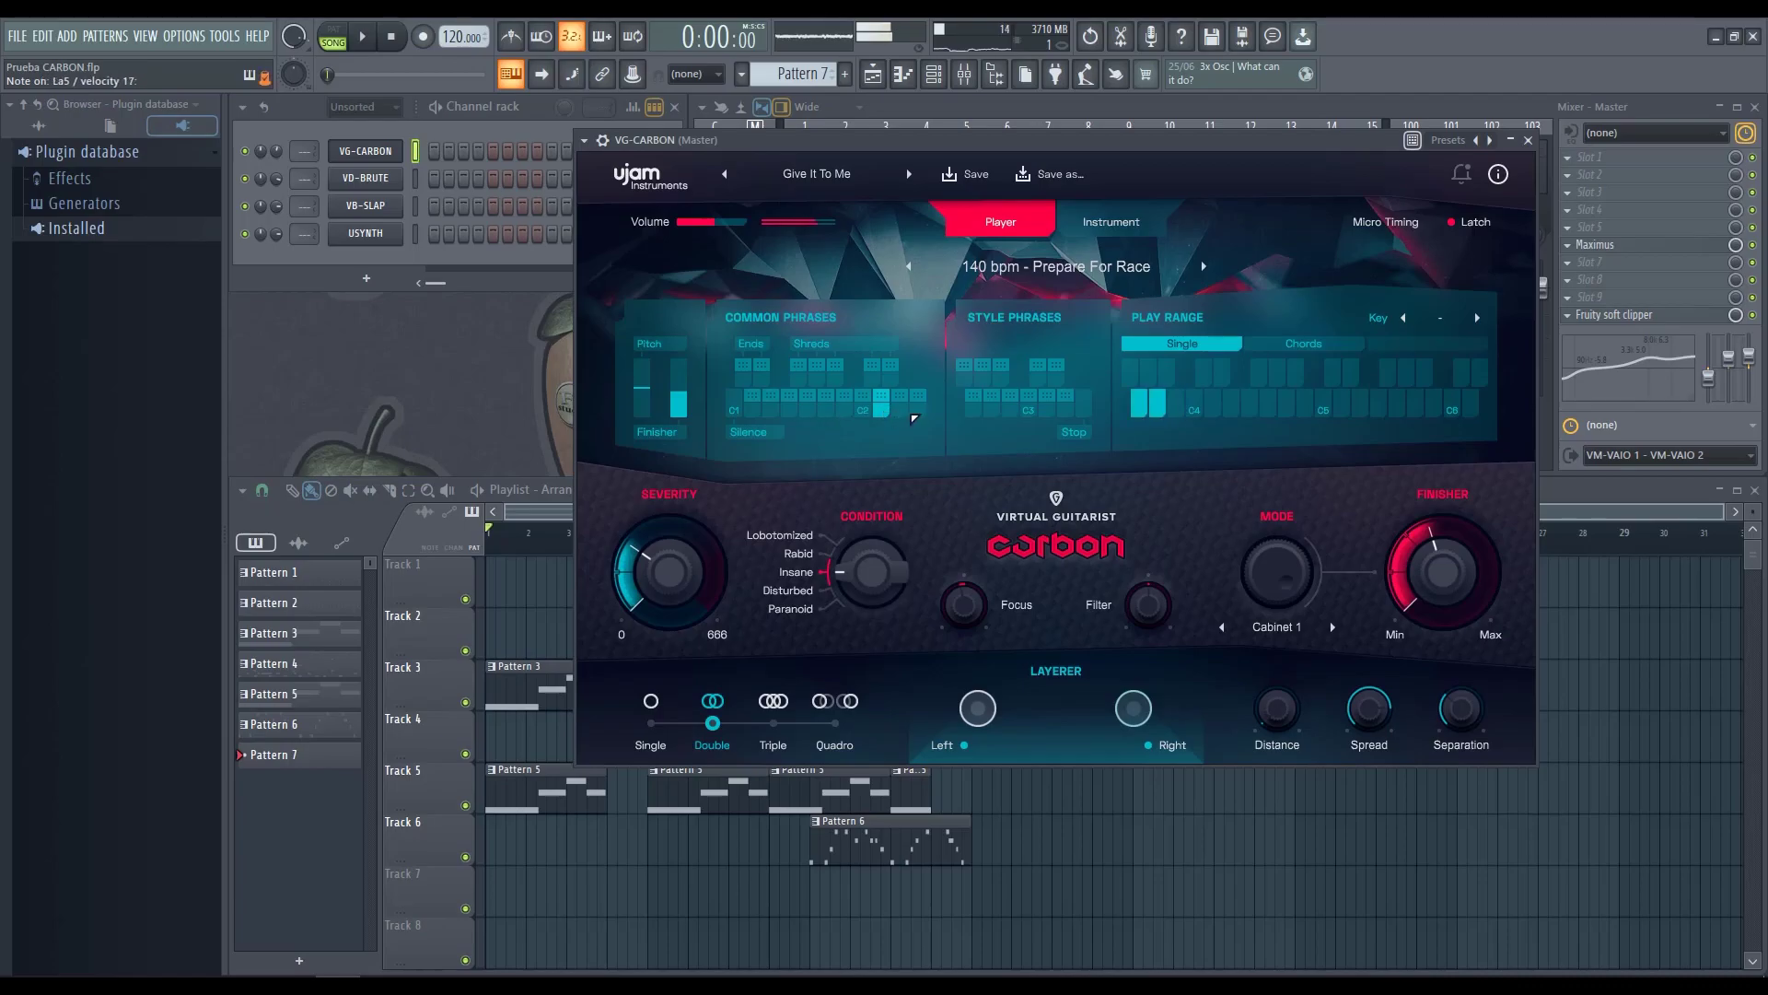
{"action": "left_click", "coordinate": [909, 175]}
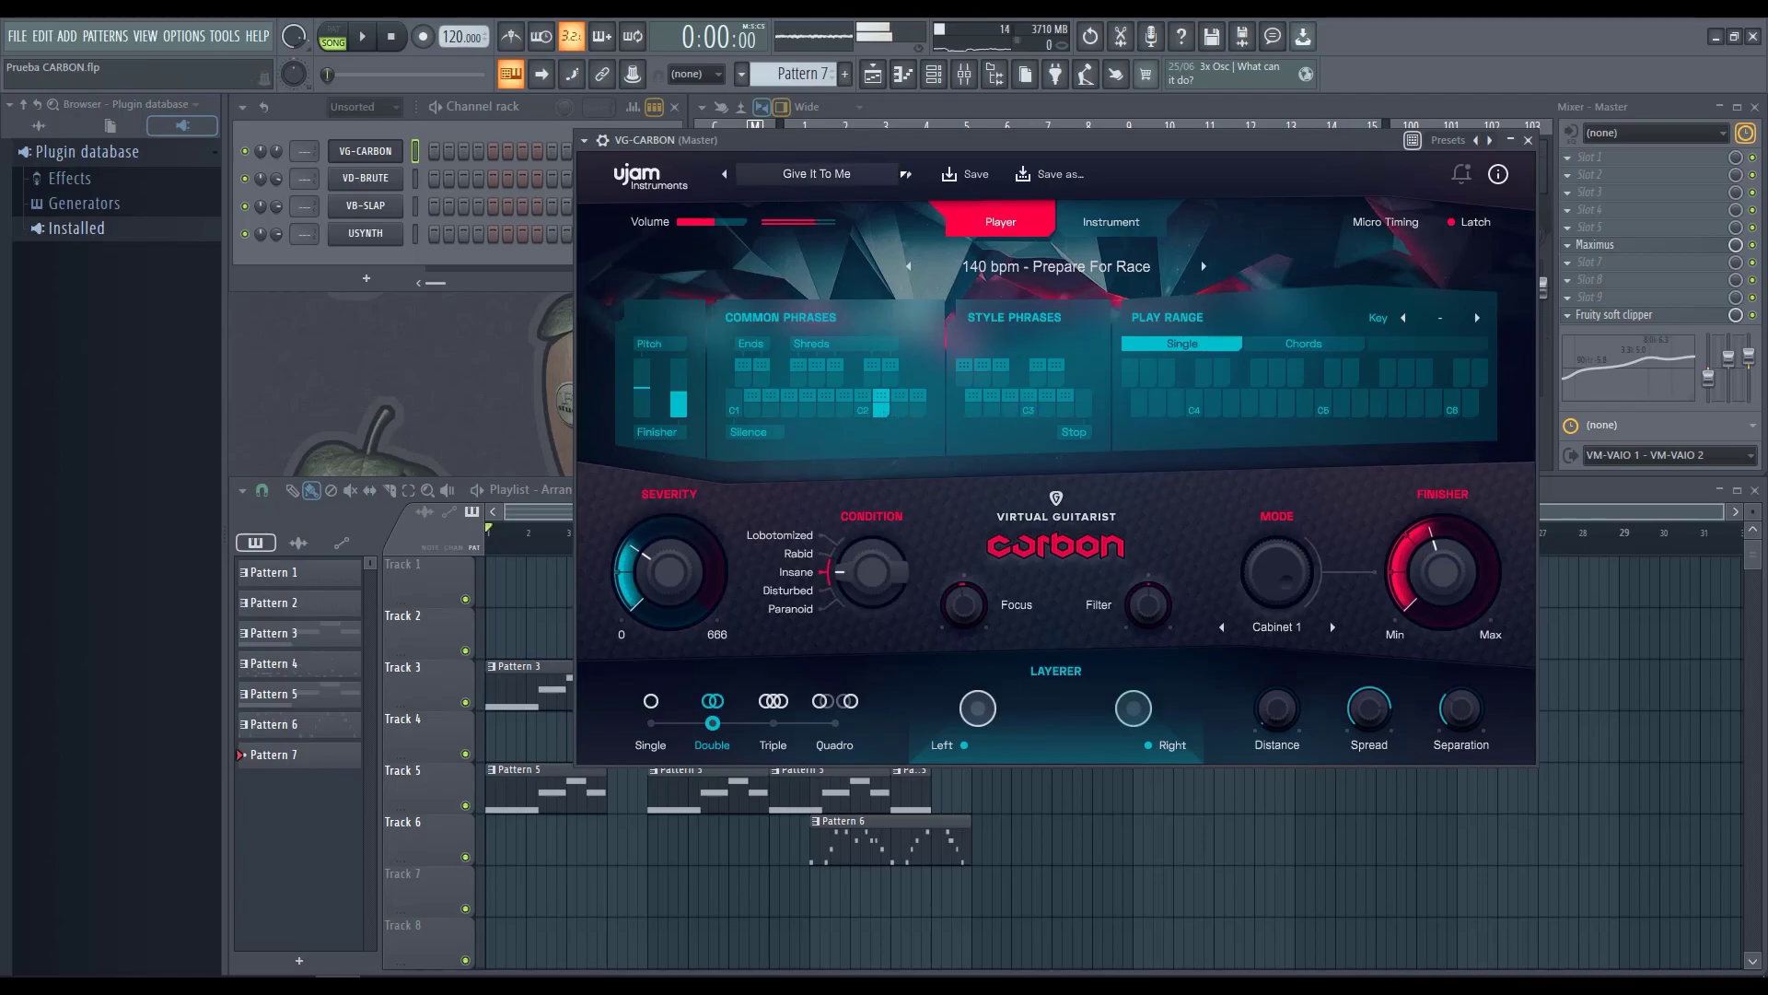
{"action": "left_click", "coordinate": [909, 175]}
{"action": "left_click", "coordinate": [909, 174]}
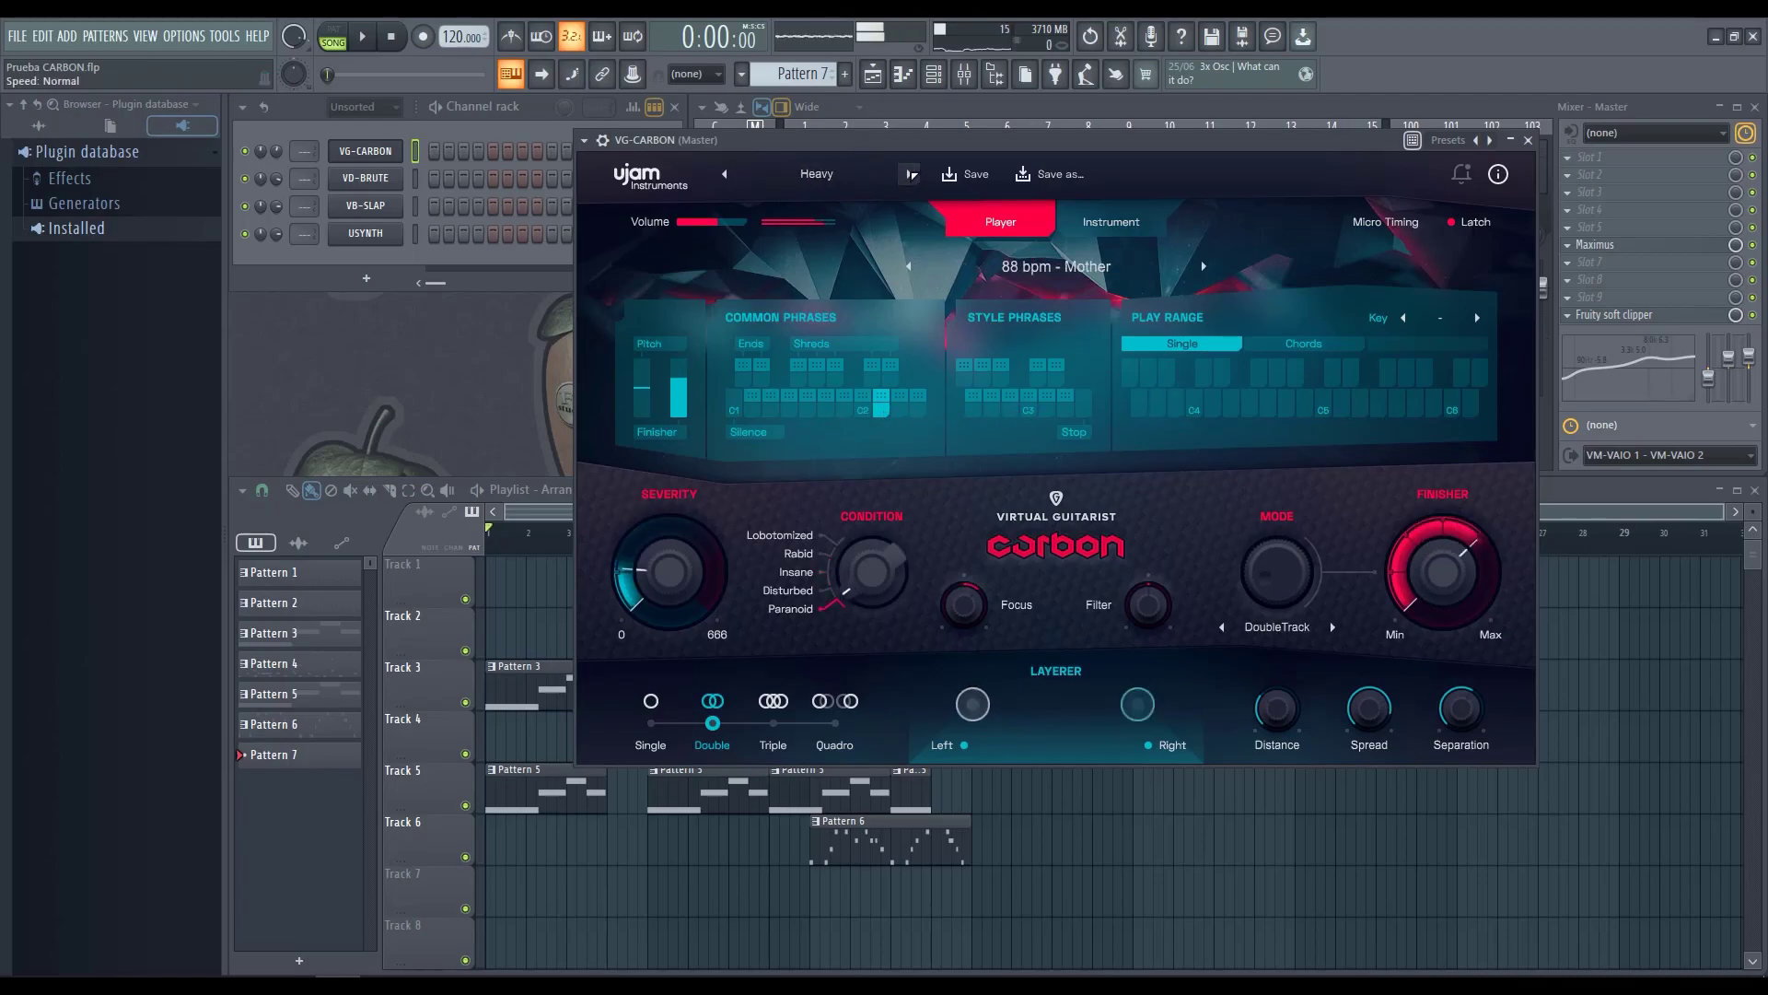
{"action": "left_click", "coordinate": [909, 174]}
{"action": "left_click", "coordinate": [909, 174]}
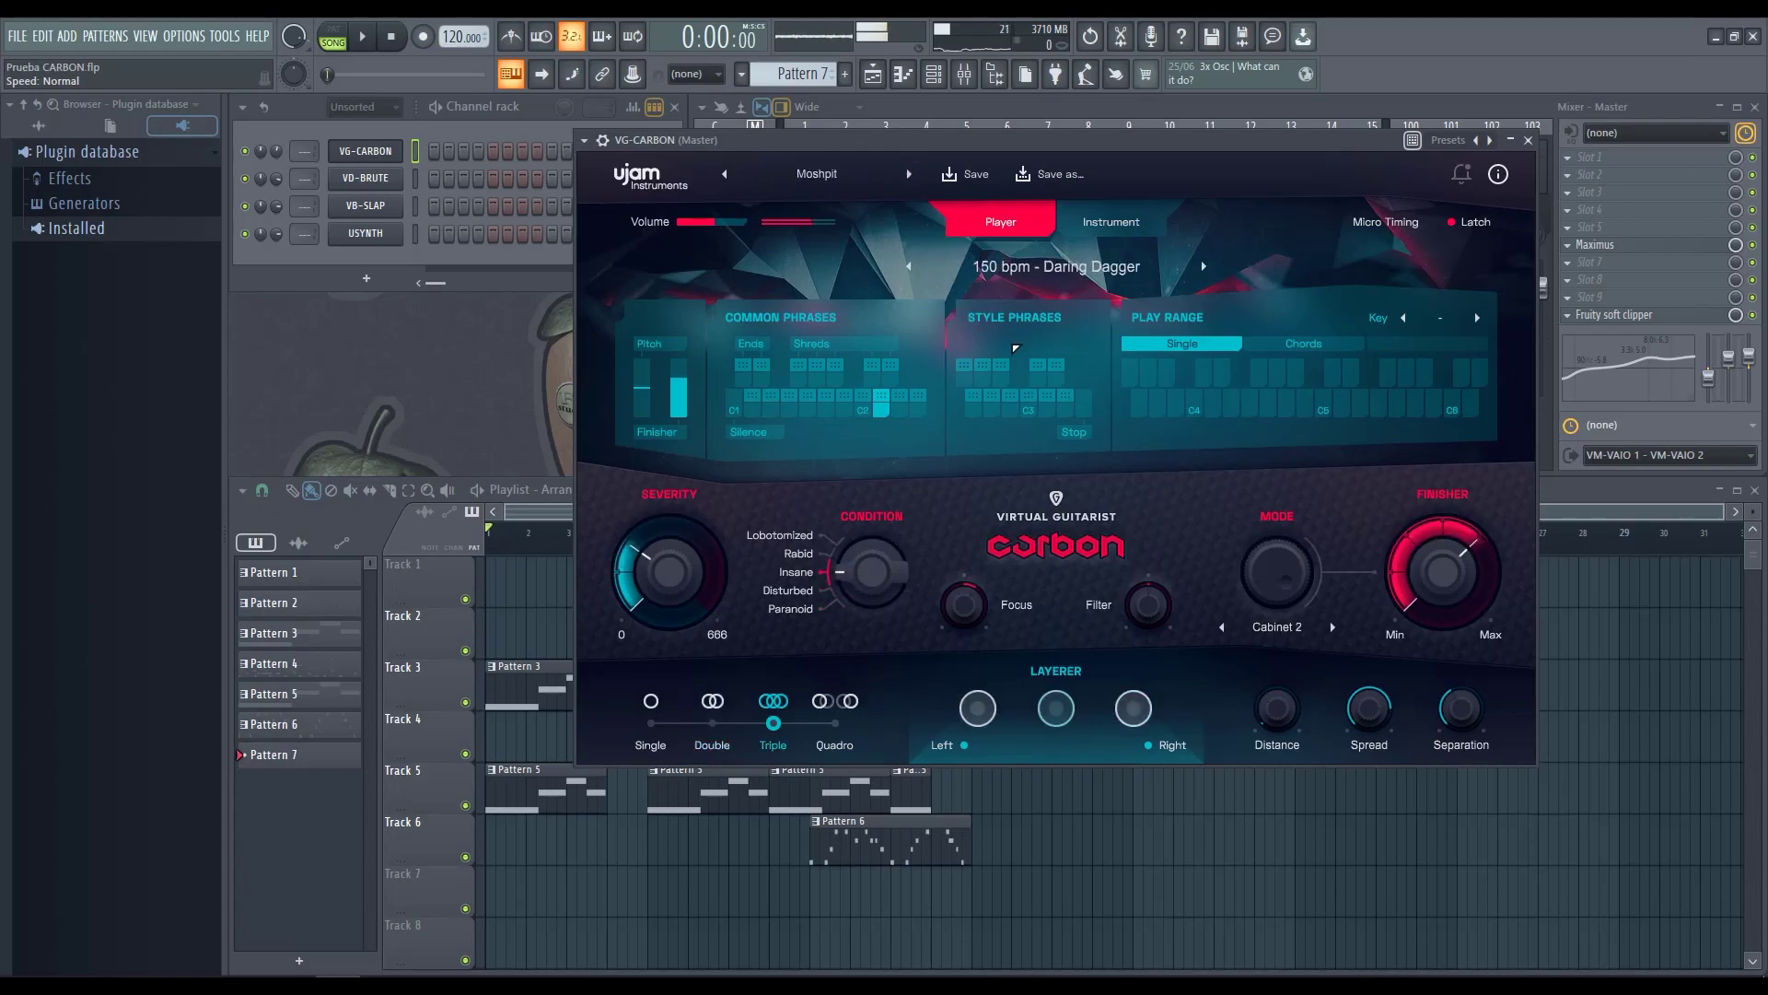
Change the Moshpit preset's style to 160 bpm - Marching Monster Army.
{"action": "left_click", "coordinate": [1205, 266]}
{"action": "left_click", "coordinate": [1204, 266]}
{"action": "left_click", "coordinate": [1205, 266]}
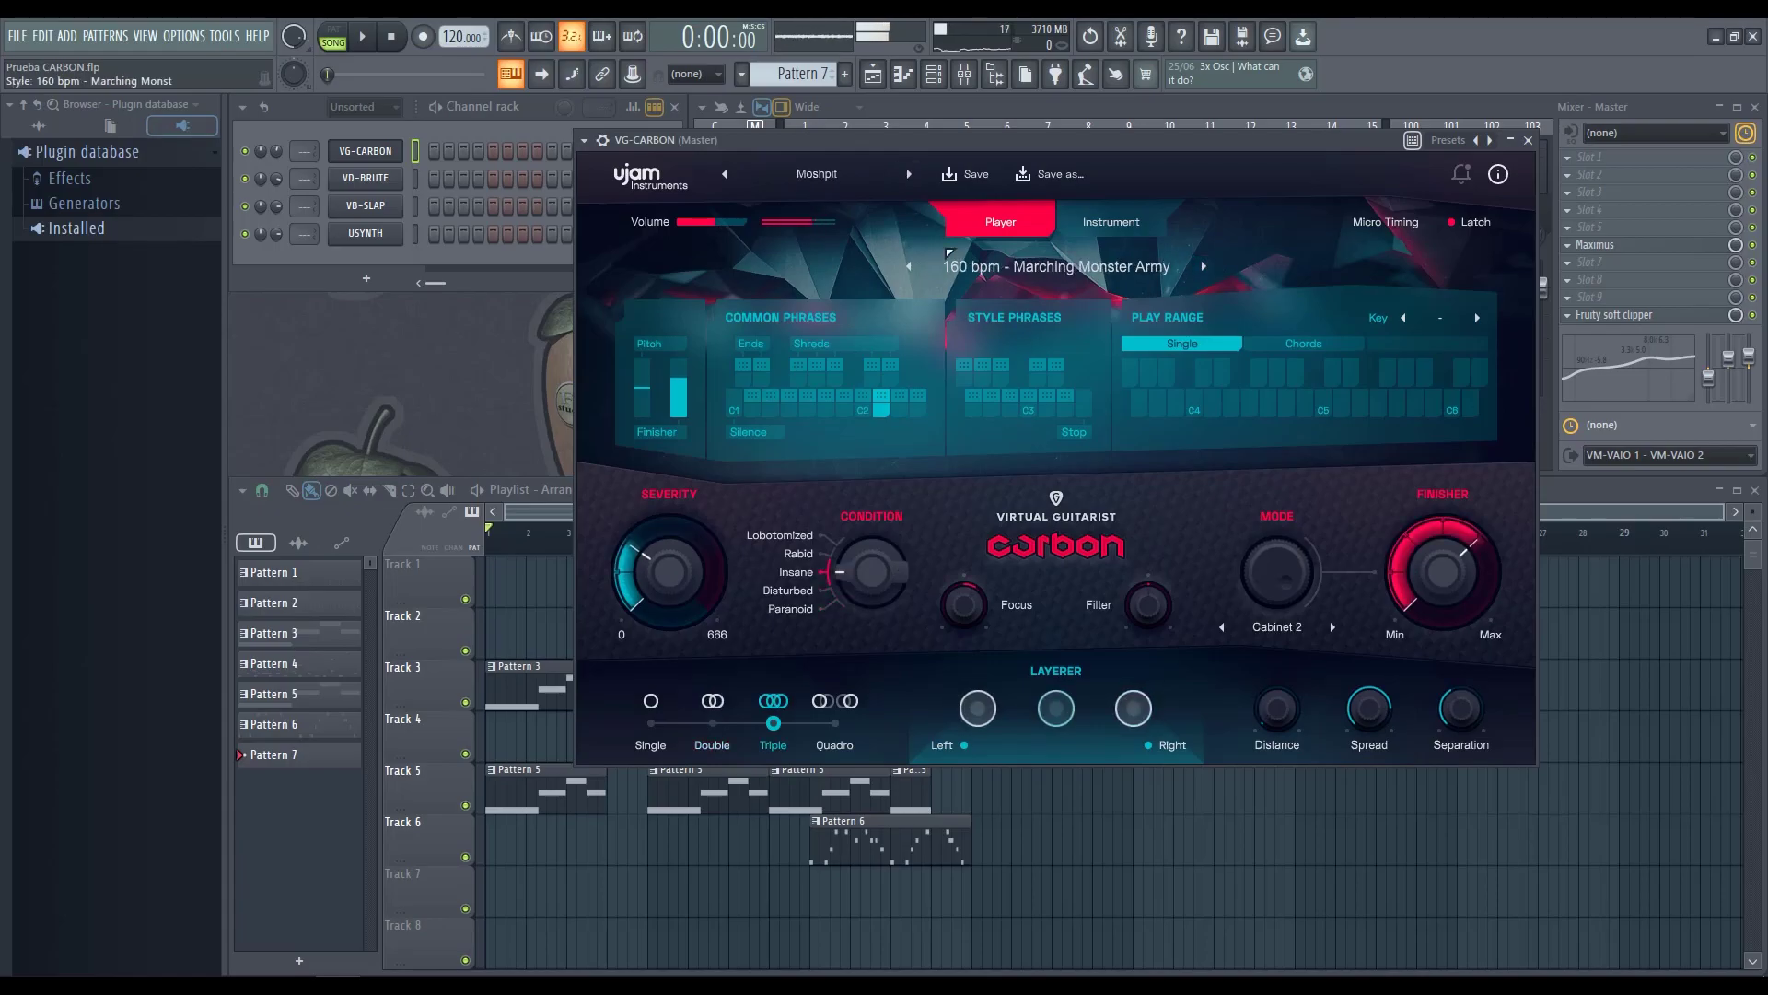
Set the Condition to Lobotomized and the Finisher mode to Vibrato, and raise the Severity and Finisher amounts.
{"action": "left_click_drag", "start_coordinate": [865, 569], "coordinate": [862, 454]}
{"action": "left_click_drag", "start_coordinate": [1138, 586], "coordinate": [1166, 658]}
{"action": "left_click_drag", "start_coordinate": [1278, 626], "coordinate": [1292, 709]}
{"action": "left_click_drag", "start_coordinate": [1469, 594], "coordinate": [1470, 569]}
{"action": "left_click_drag", "start_coordinate": [1278, 708], "coordinate": [1286, 613]}
{"action": "left_click_drag", "start_coordinate": [669, 571], "coordinate": [680, 498]}
Switch Latch off and restart the song arrangement from the beginning to hear the modified sound.
{"action": "left_click", "coordinate": [363, 37]}
{"action": "left_click", "coordinate": [1463, 224]}
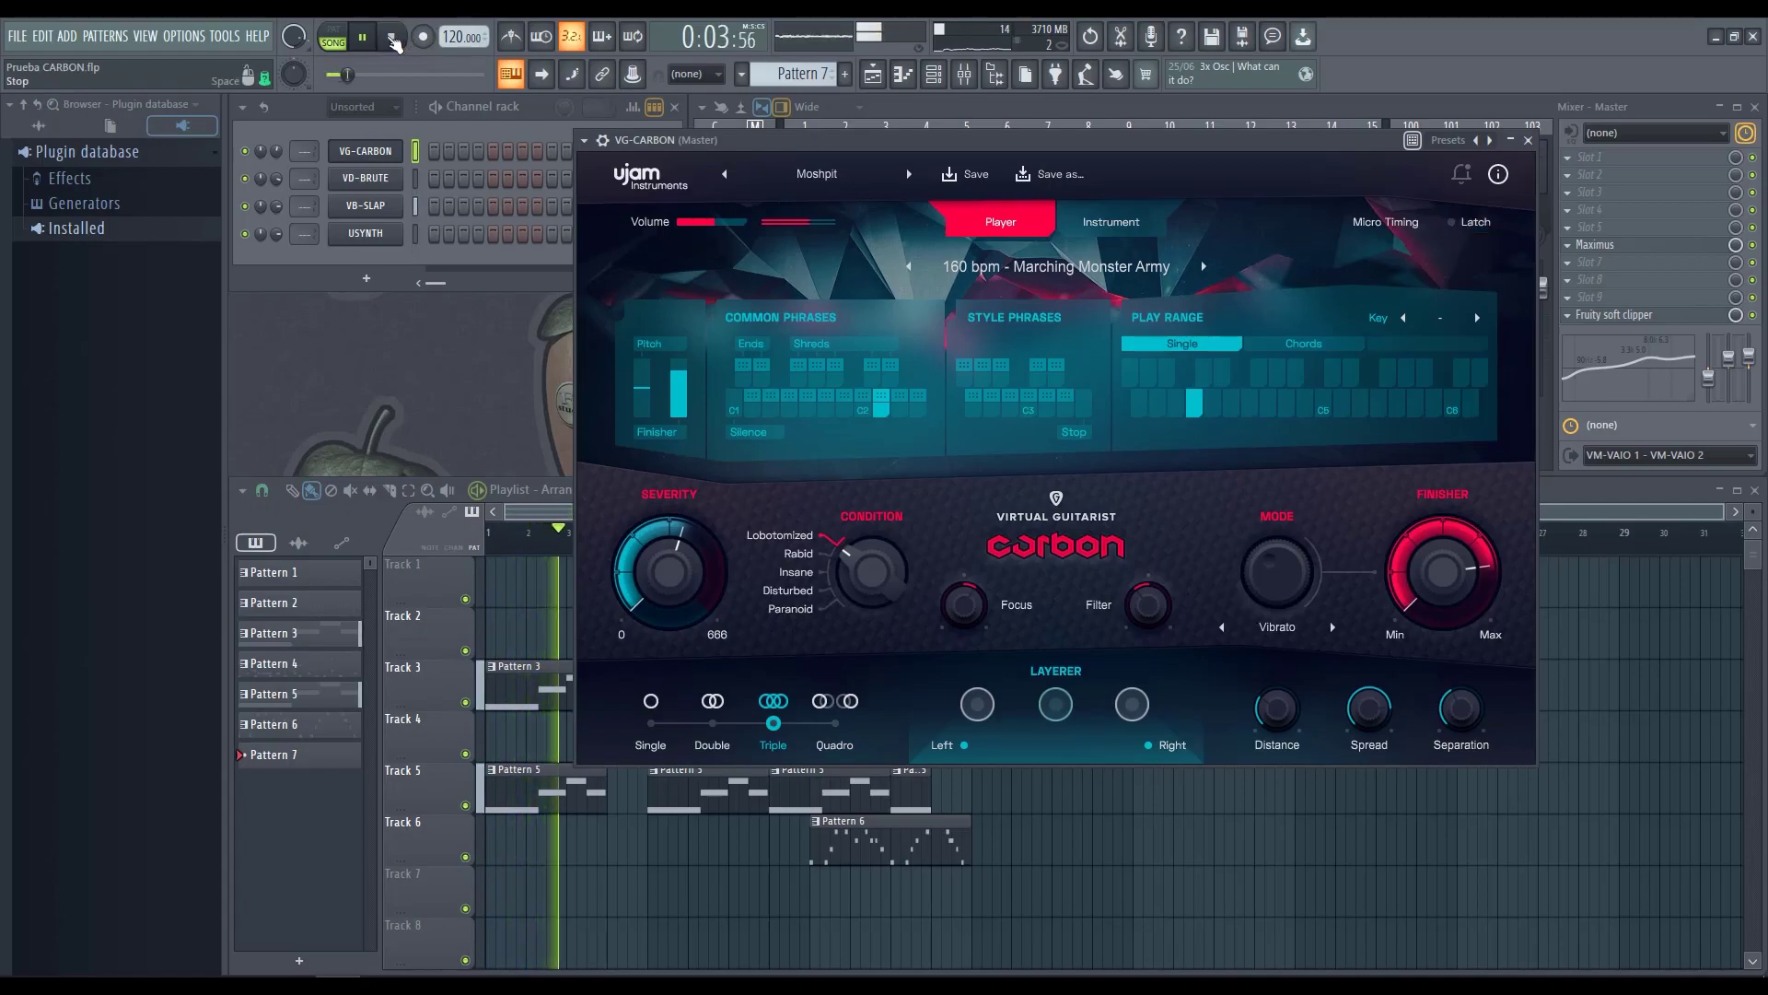
{"action": "left_click", "coordinate": [390, 37]}
{"action": "left_click", "coordinate": [362, 37]}
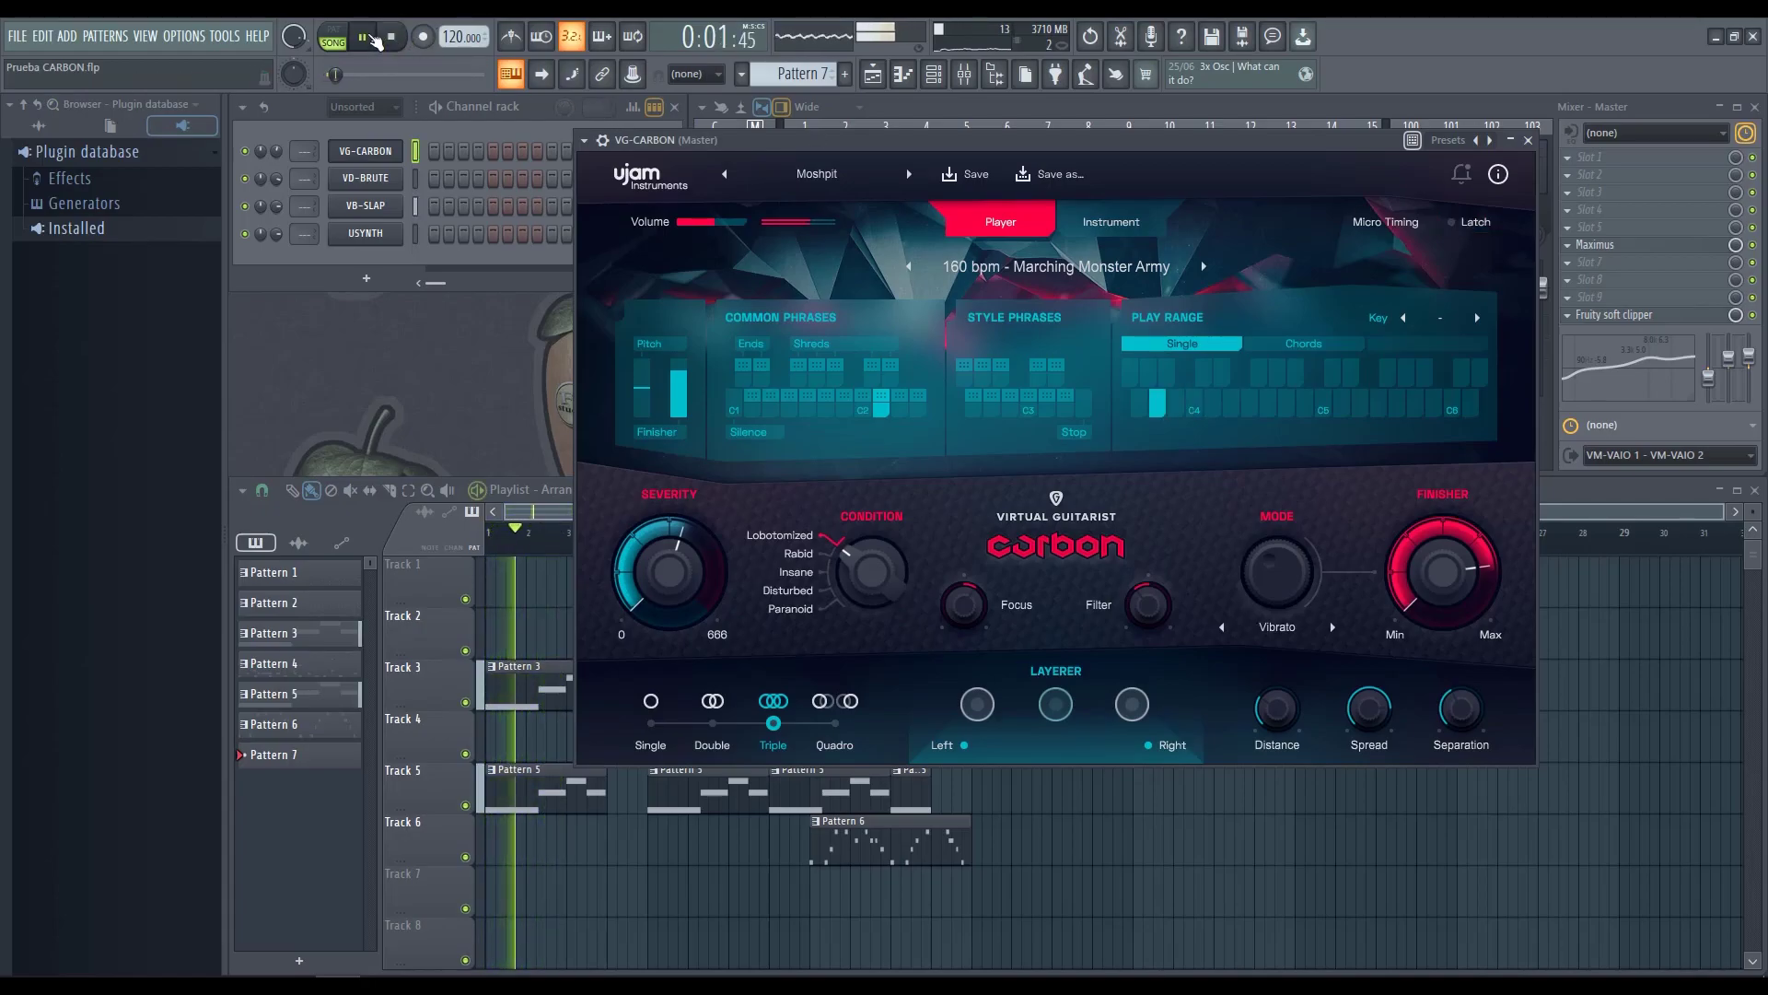
During playback, set Focus to 105, Condition to Paranoid and Severity to 79 %.
{"action": "left_click_drag", "start_coordinate": [1277, 707], "coordinate": [1294, 631]}
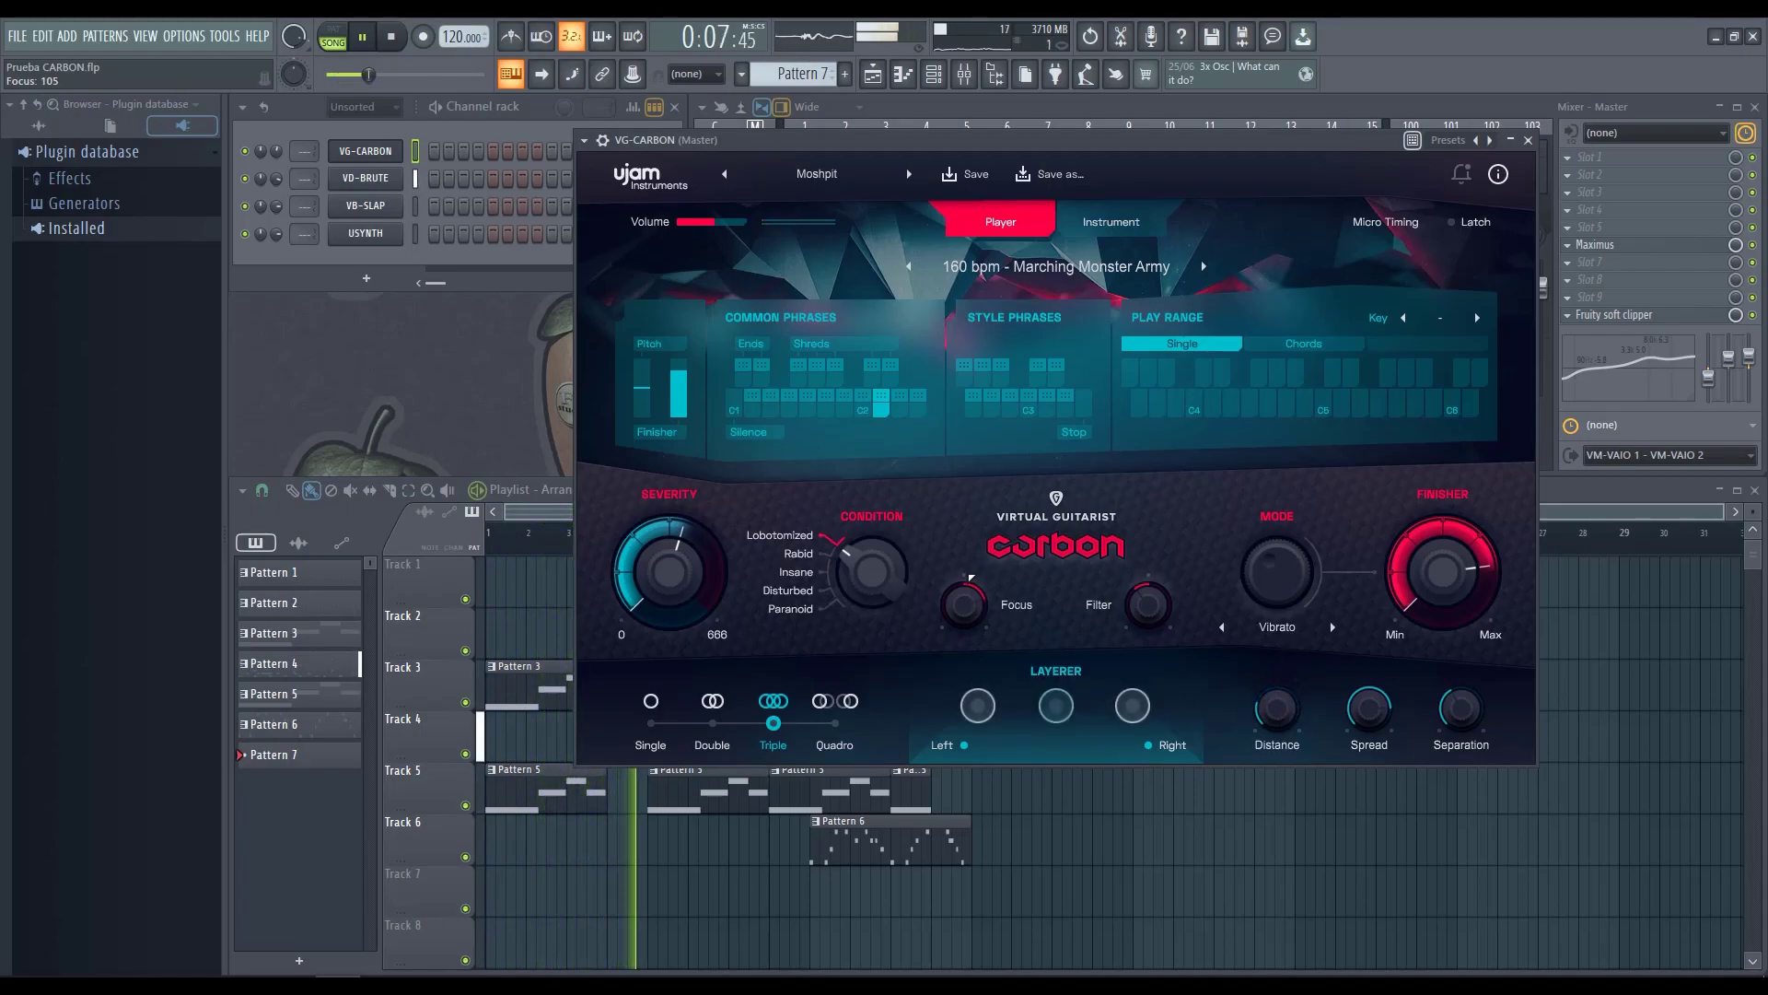
{"action": "left_click_drag", "start_coordinate": [864, 590], "coordinate": [855, 649]}
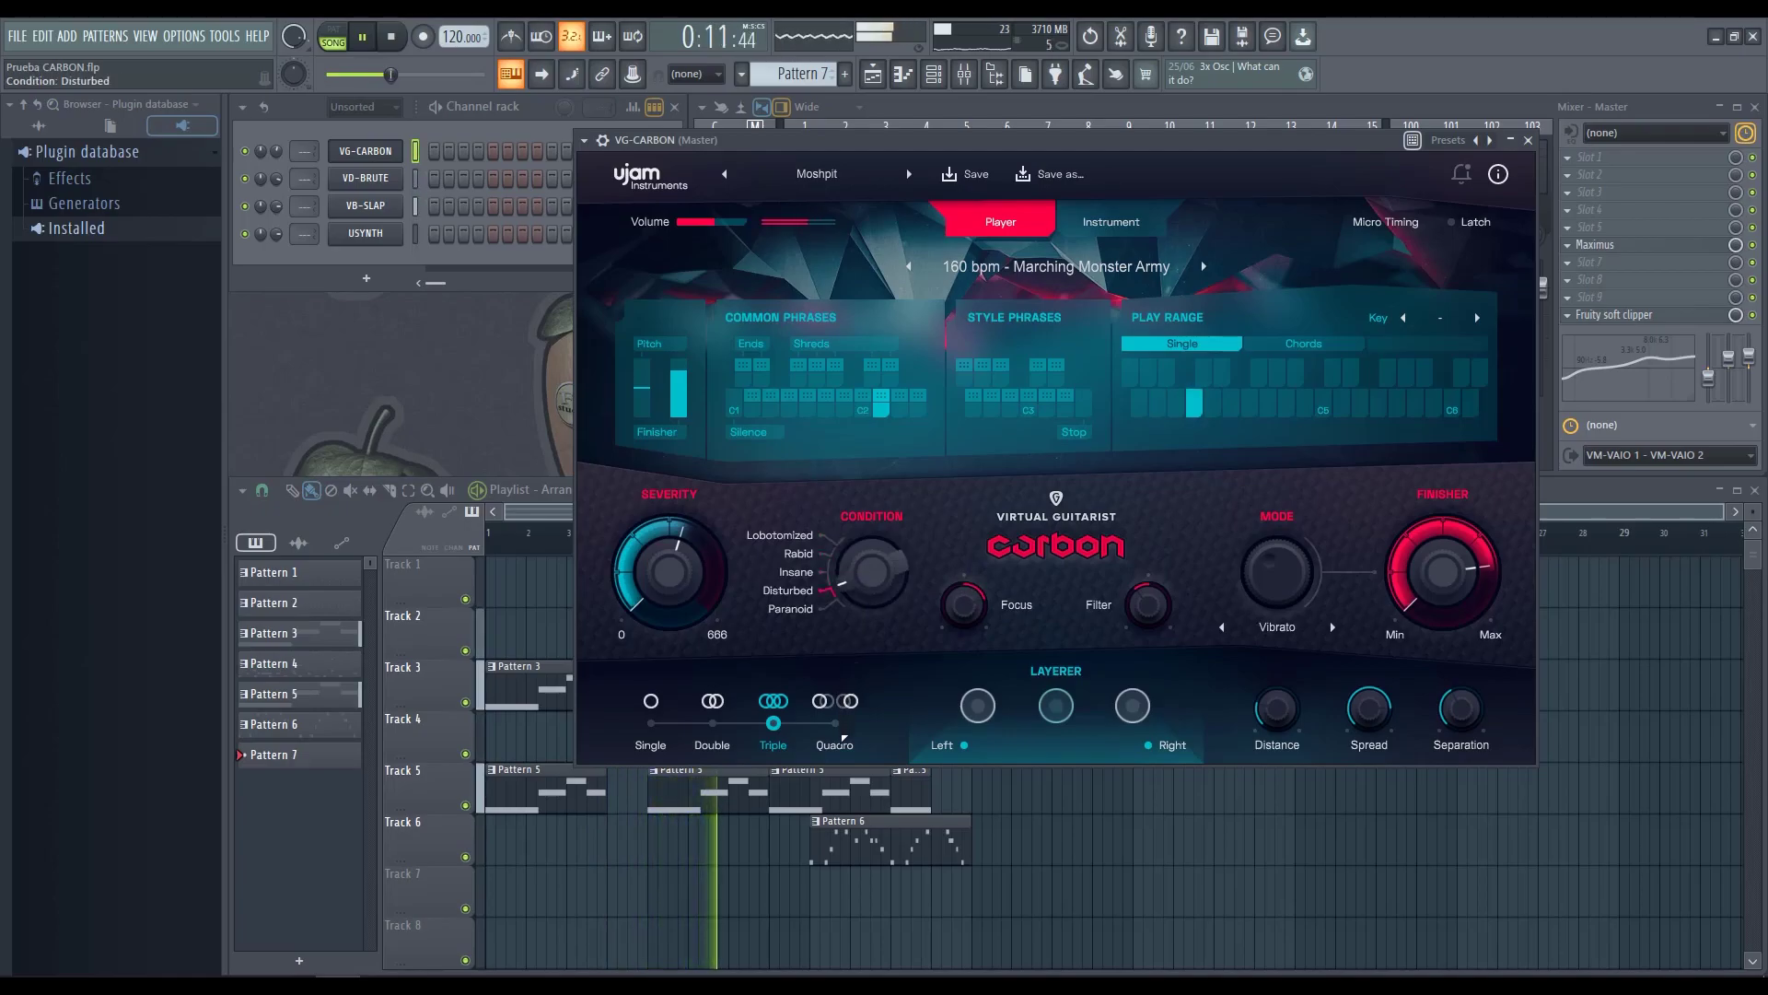
{"action": "left_click_drag", "start_coordinate": [669, 564], "coordinate": [669, 514]}
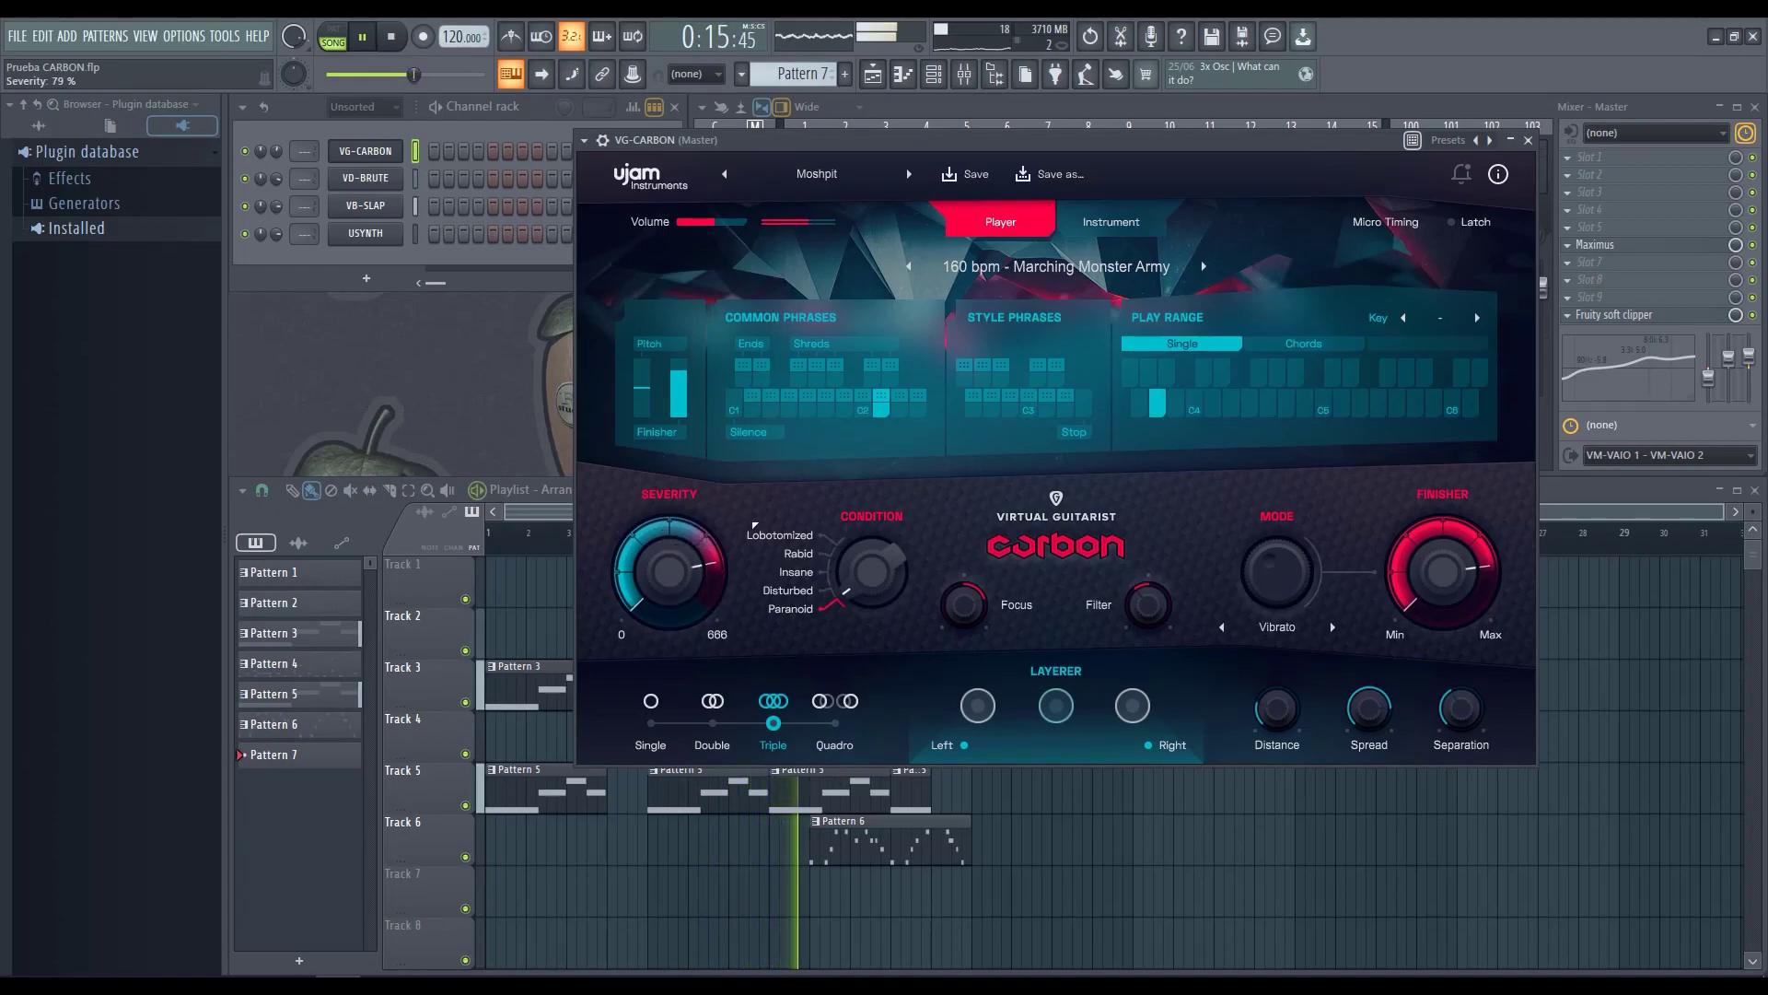
Switch to the Mourning Marilyn preset during playback and stop the song.
{"action": "left_click", "coordinate": [909, 174]}
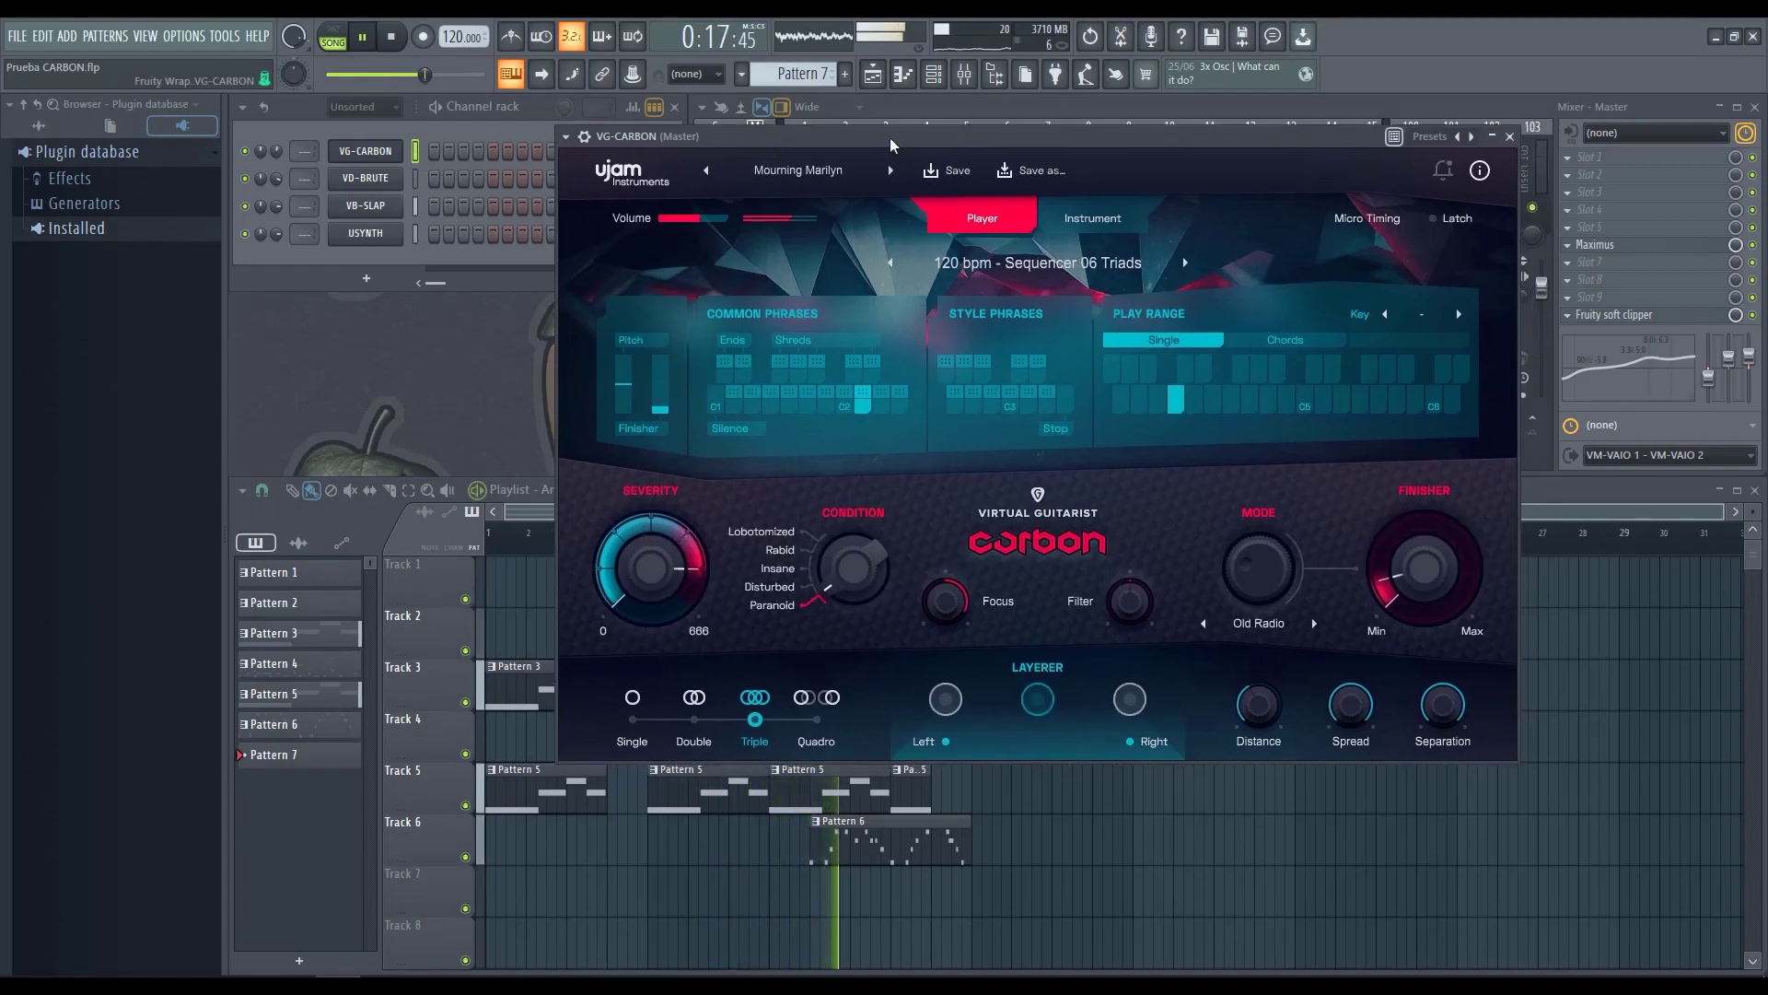
{"action": "left_click", "coordinate": [393, 39]}
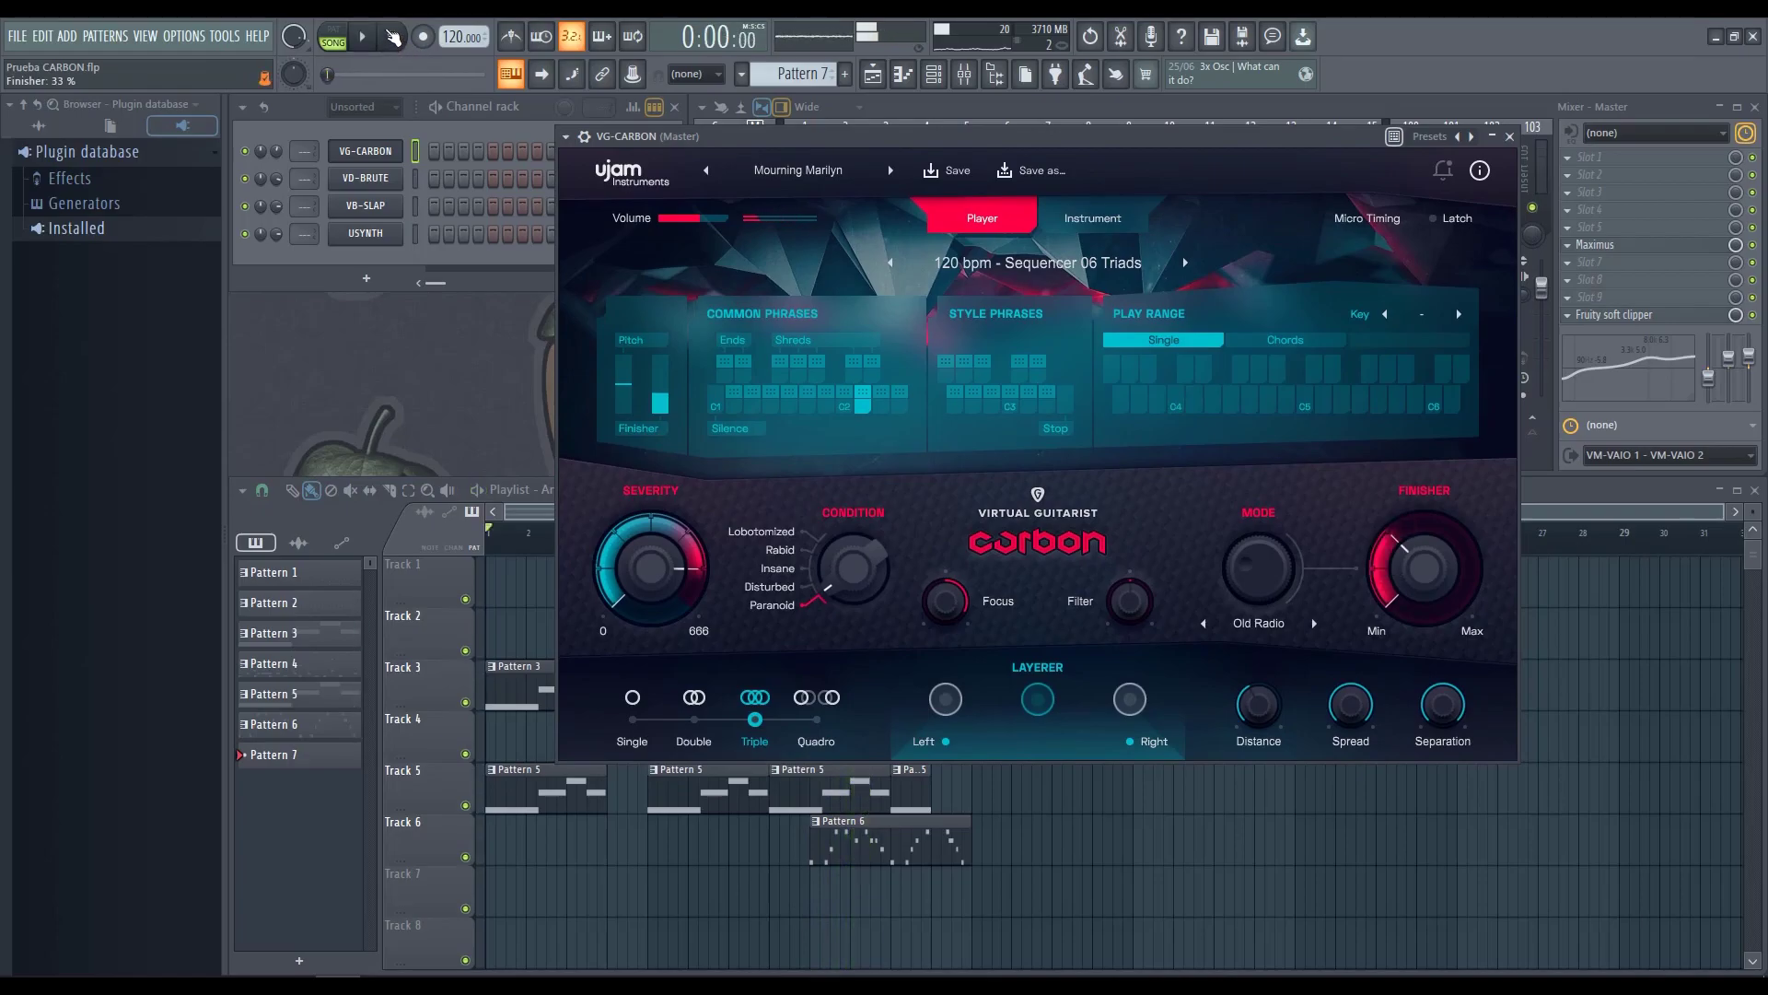